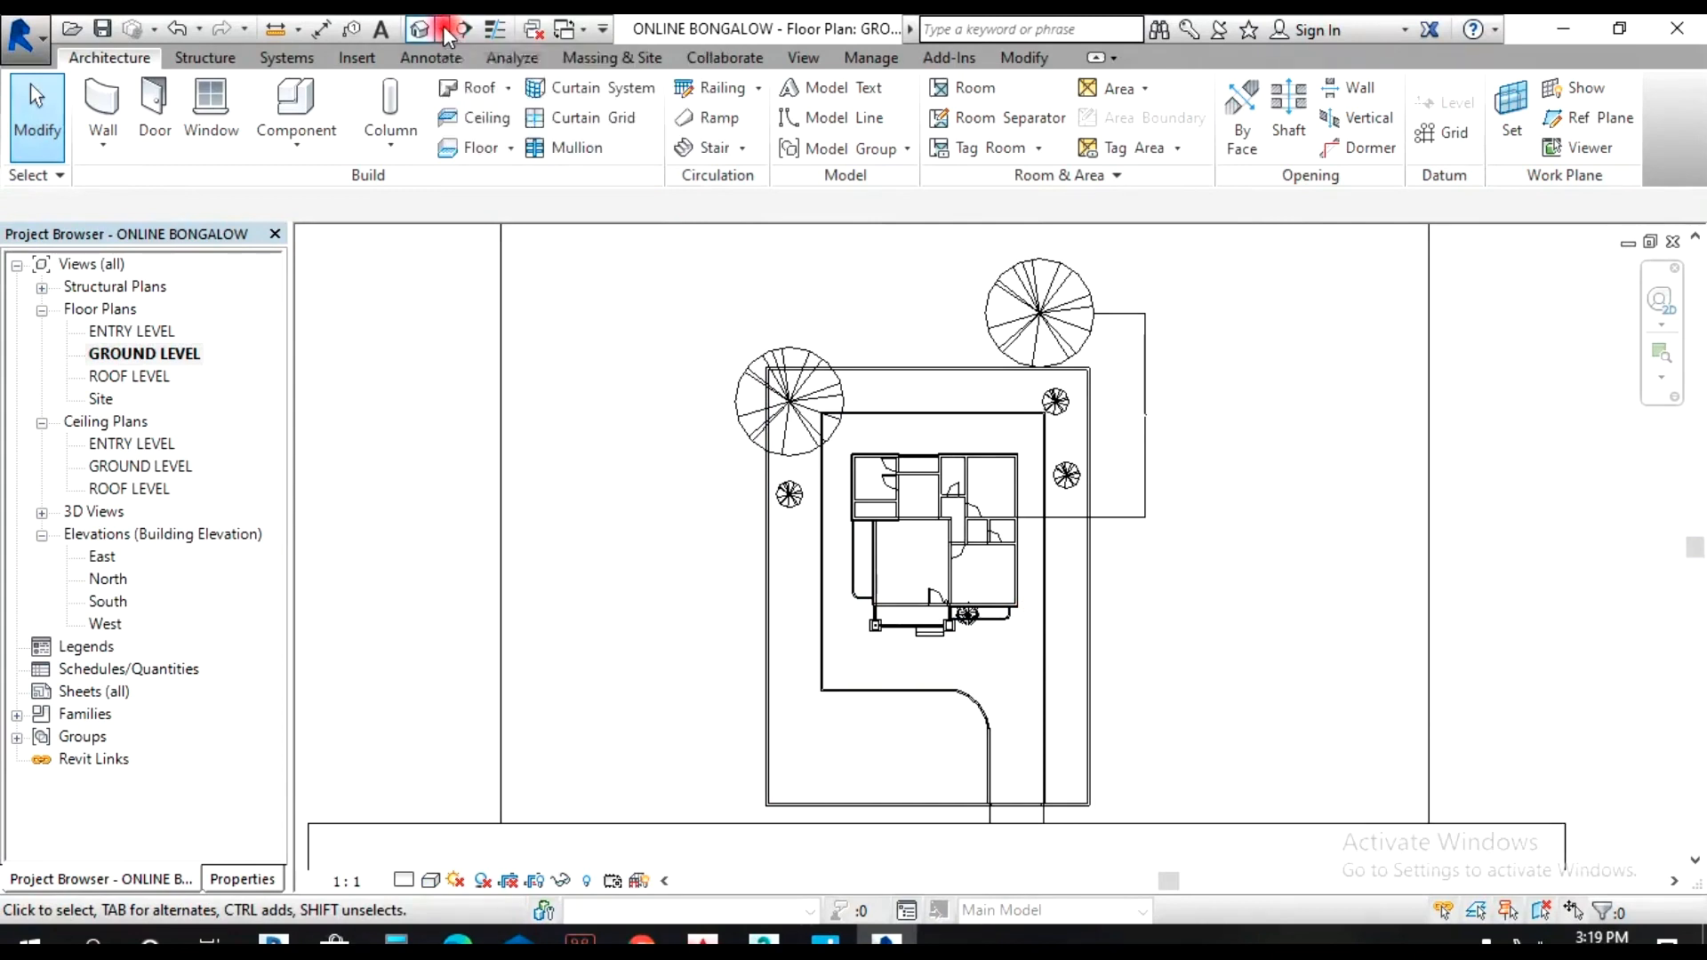
- Place a perspective camera in the front-left yard of the GROUND LEVEL plan, aimed diagonally across the house toward the plot's rear-right corner
click(442, 29)
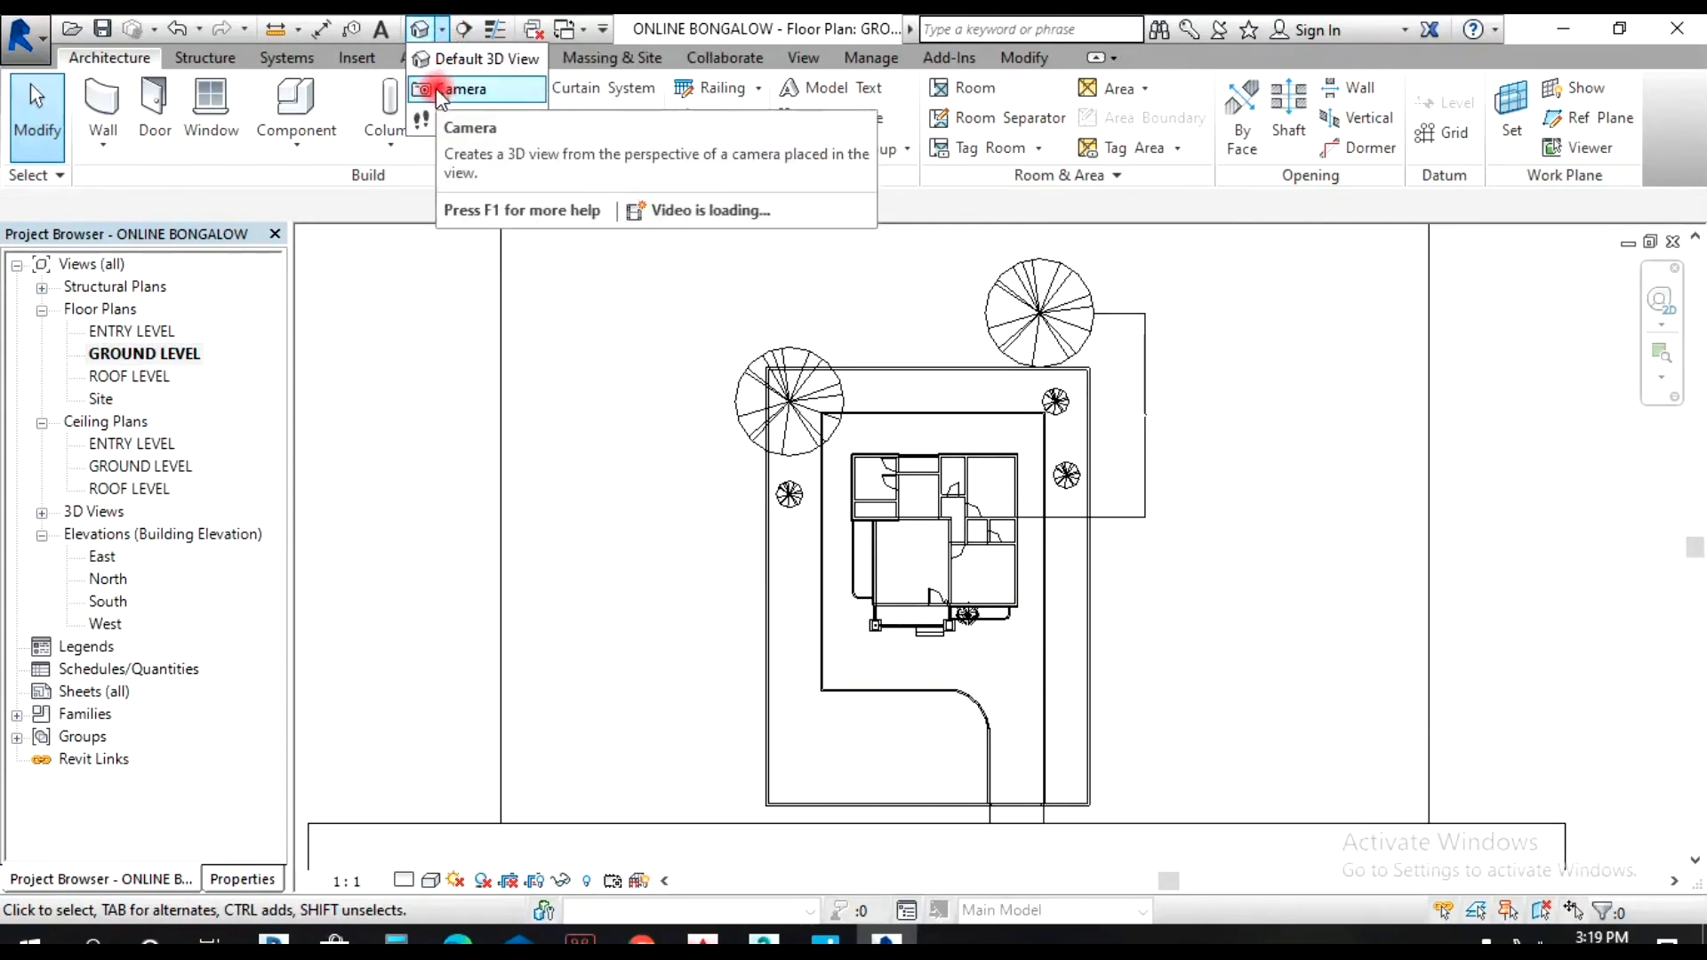
click(441, 30)
click(442, 30)
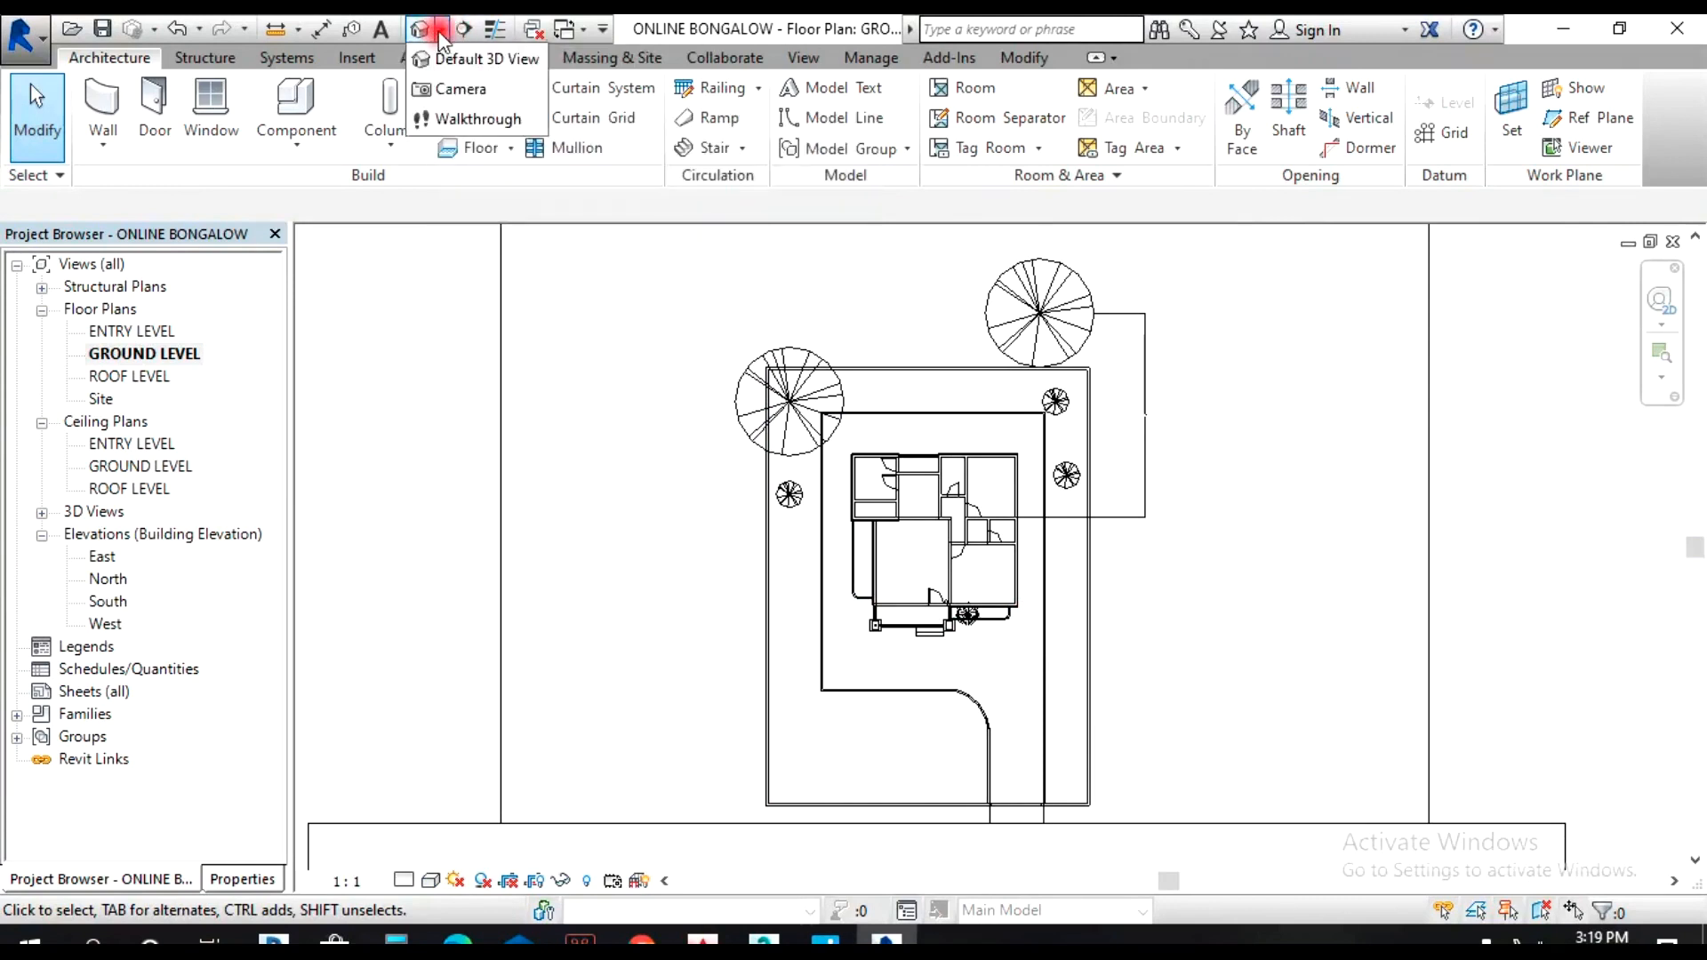
click(469, 90)
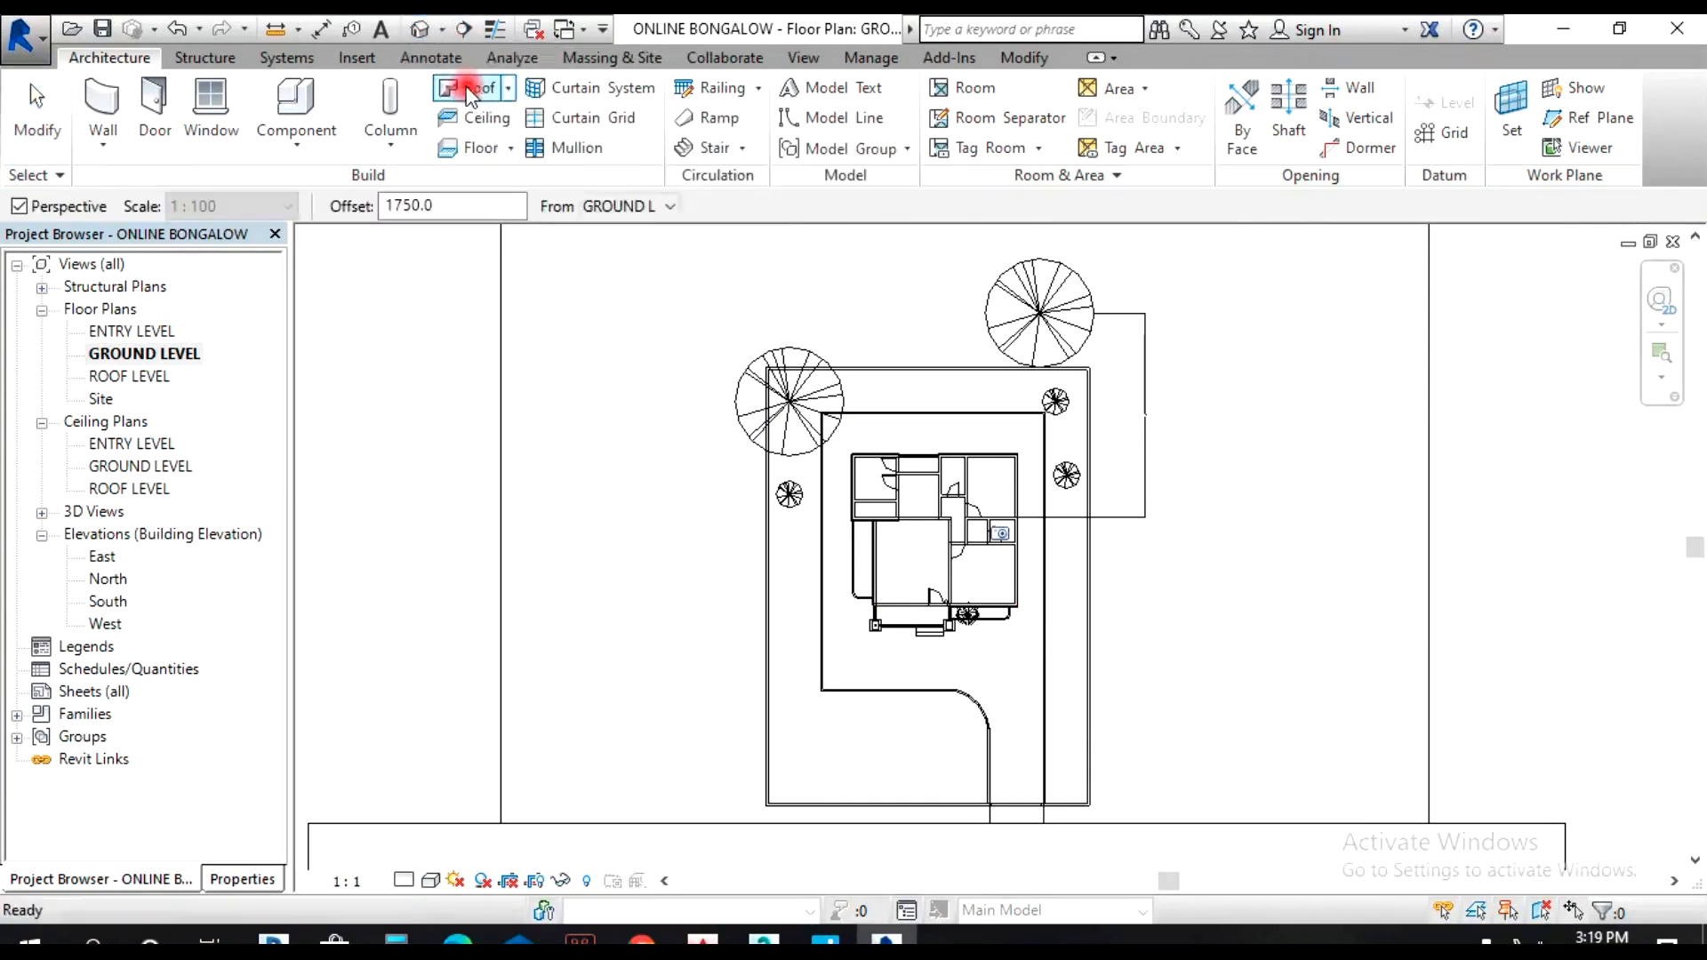
click(810, 752)
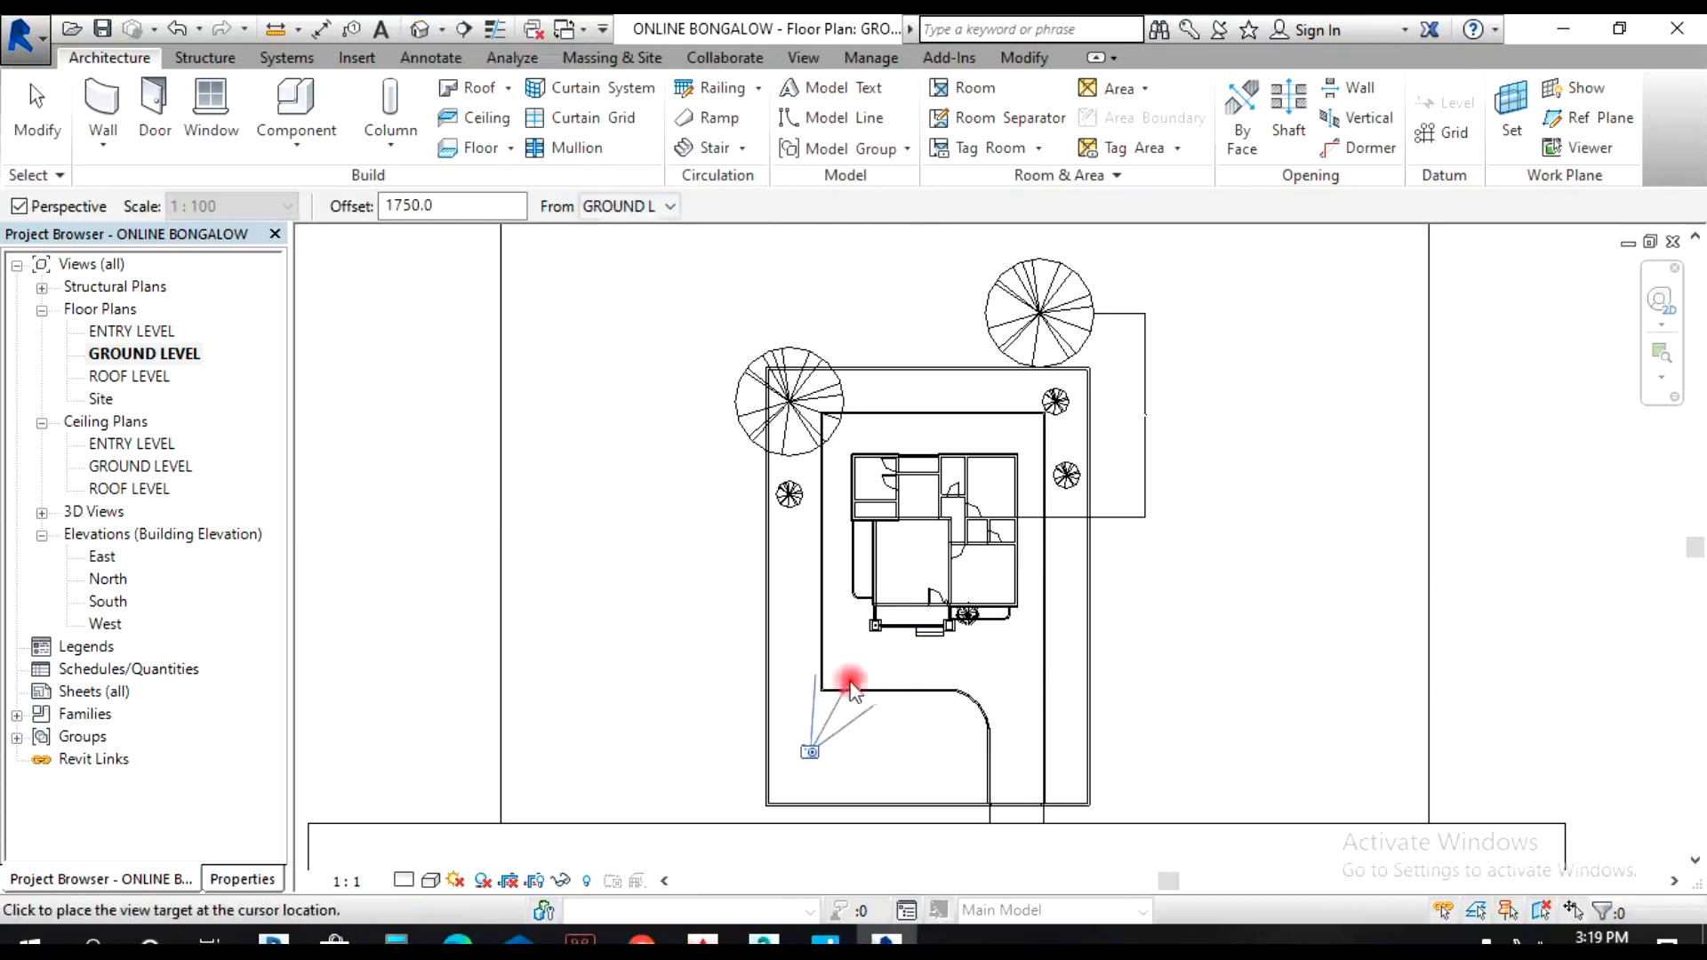
click(1010, 421)
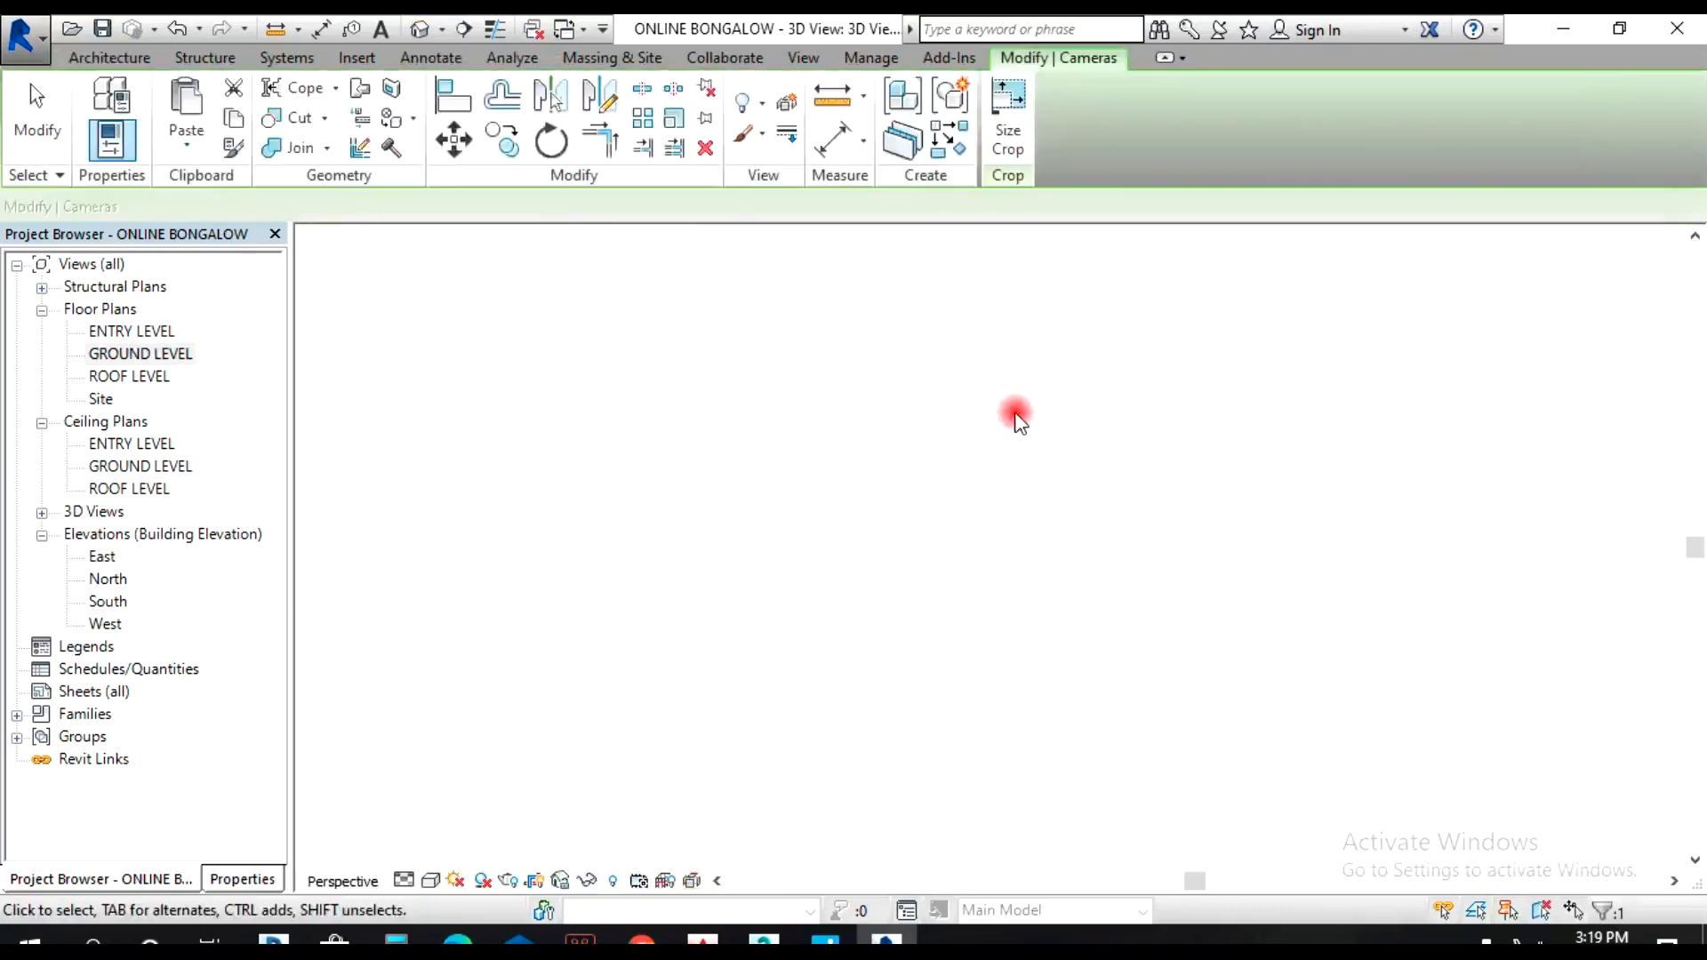
- Extend the camera view's crop region upward and to the right to frame the whole front of the house
scroll(954, 724, down, 2)
drag(978, 418, 998, 351)
drag(1235, 578, 1304, 578)
drag(1014, 351, 1014, 324)
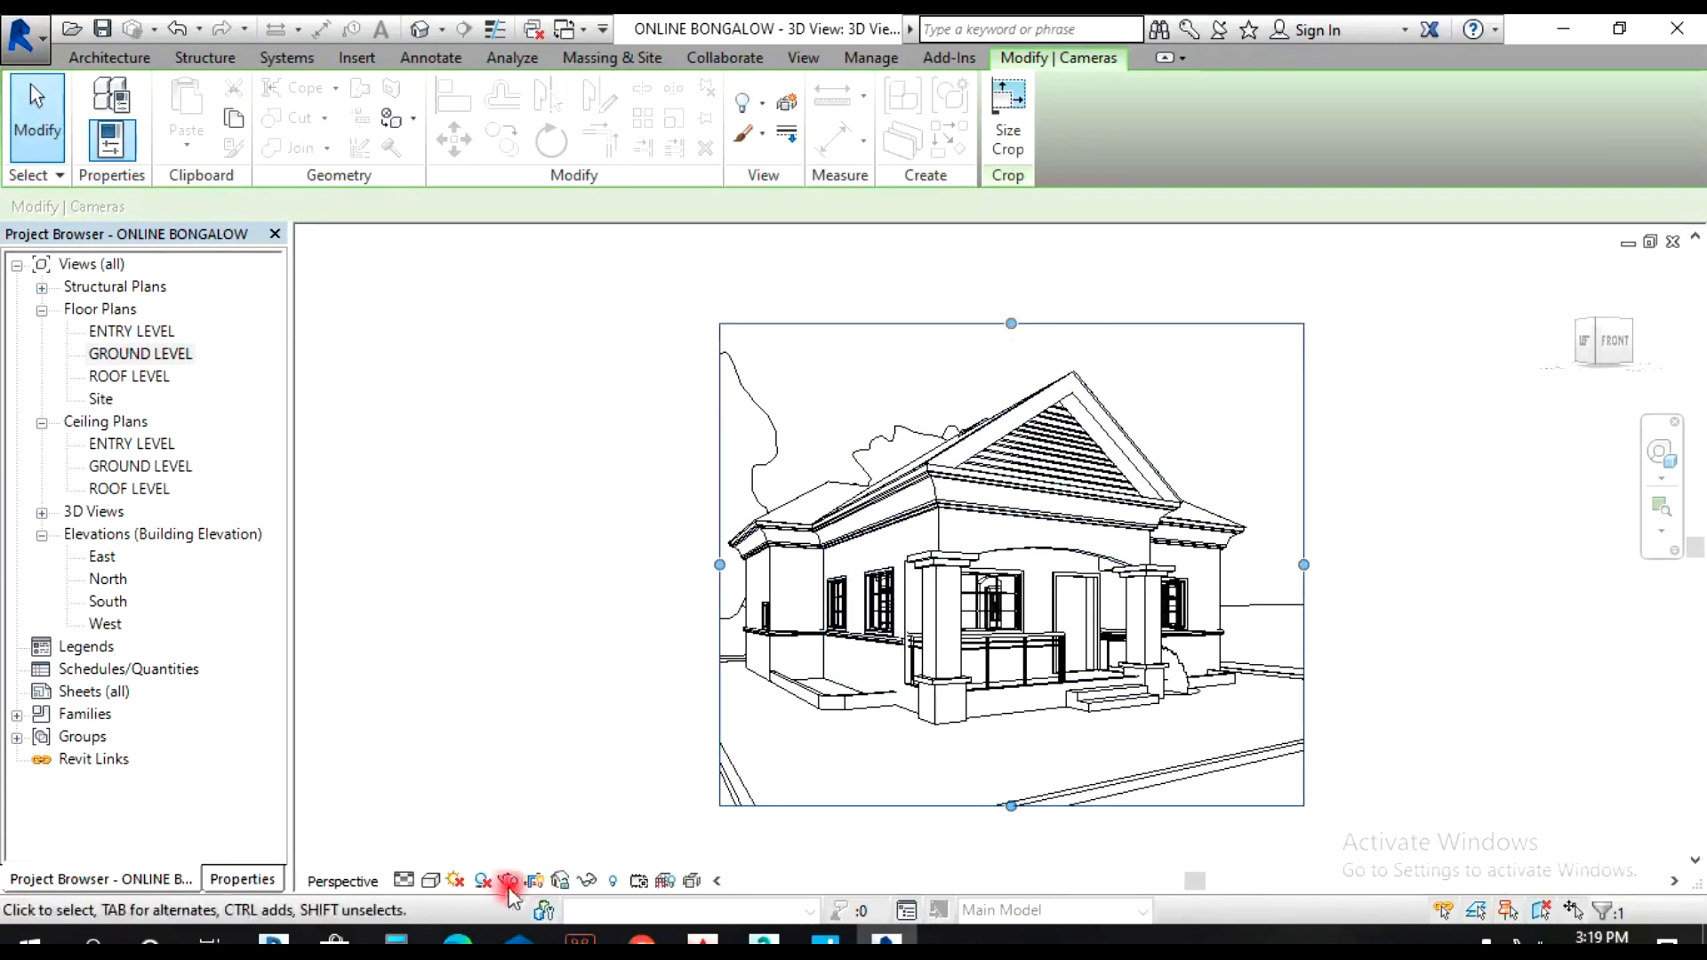
- Set the camera view's visual style to Shaded
click(432, 881)
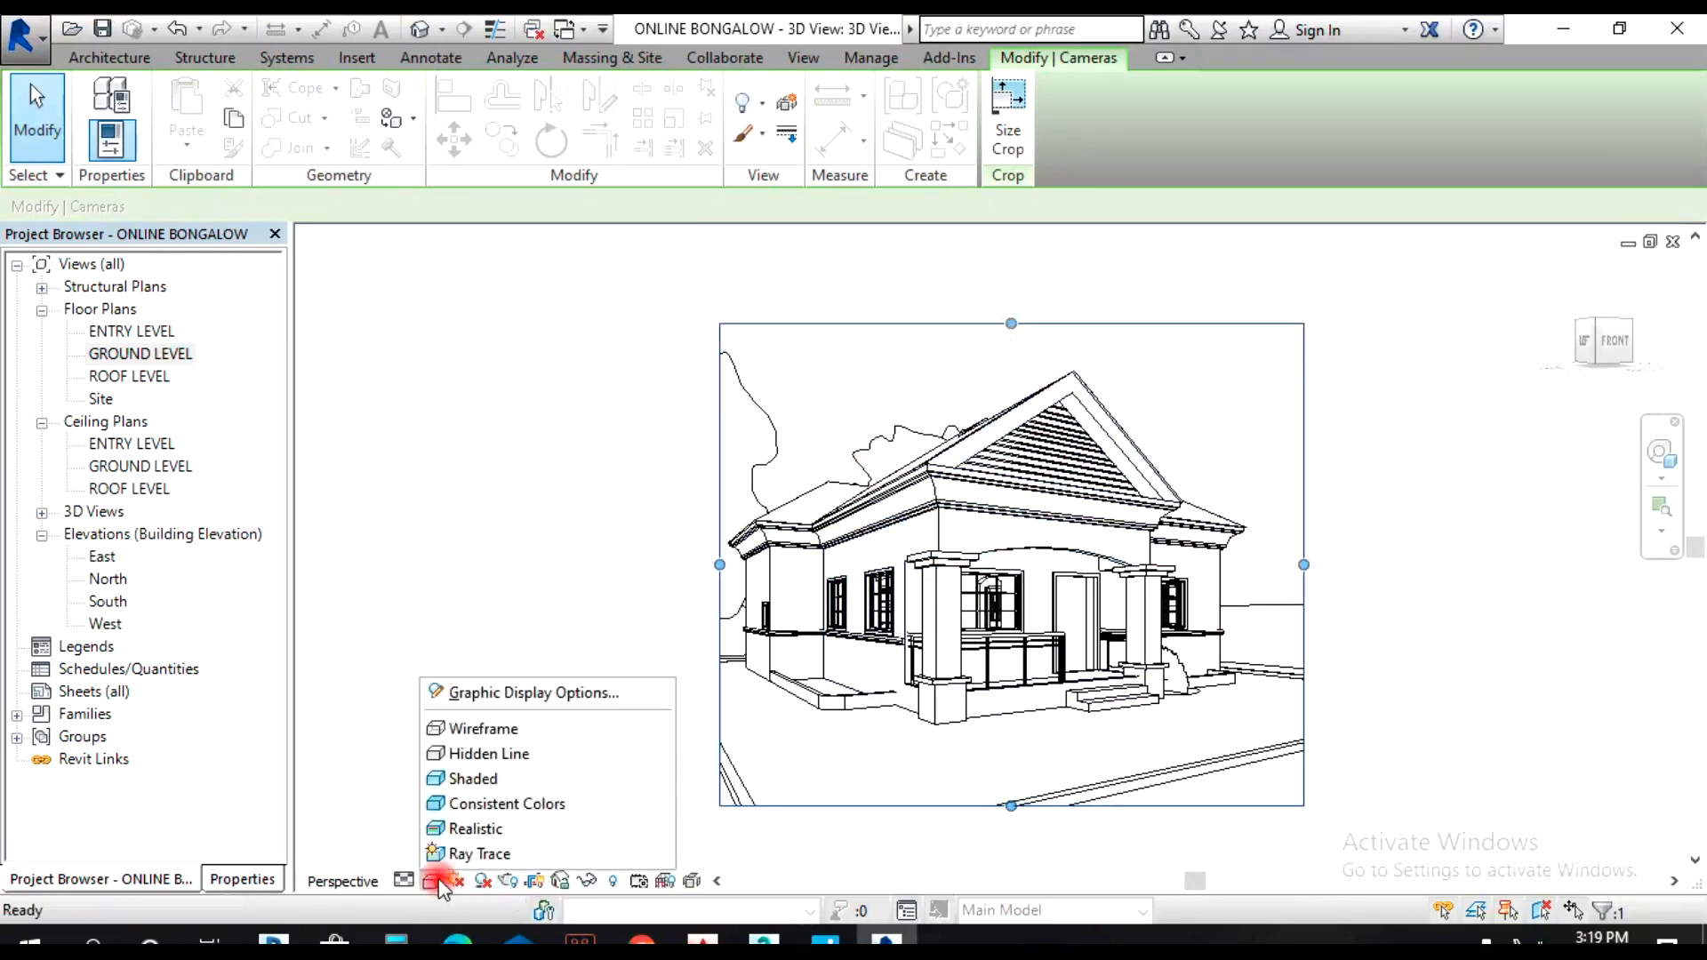
click(495, 781)
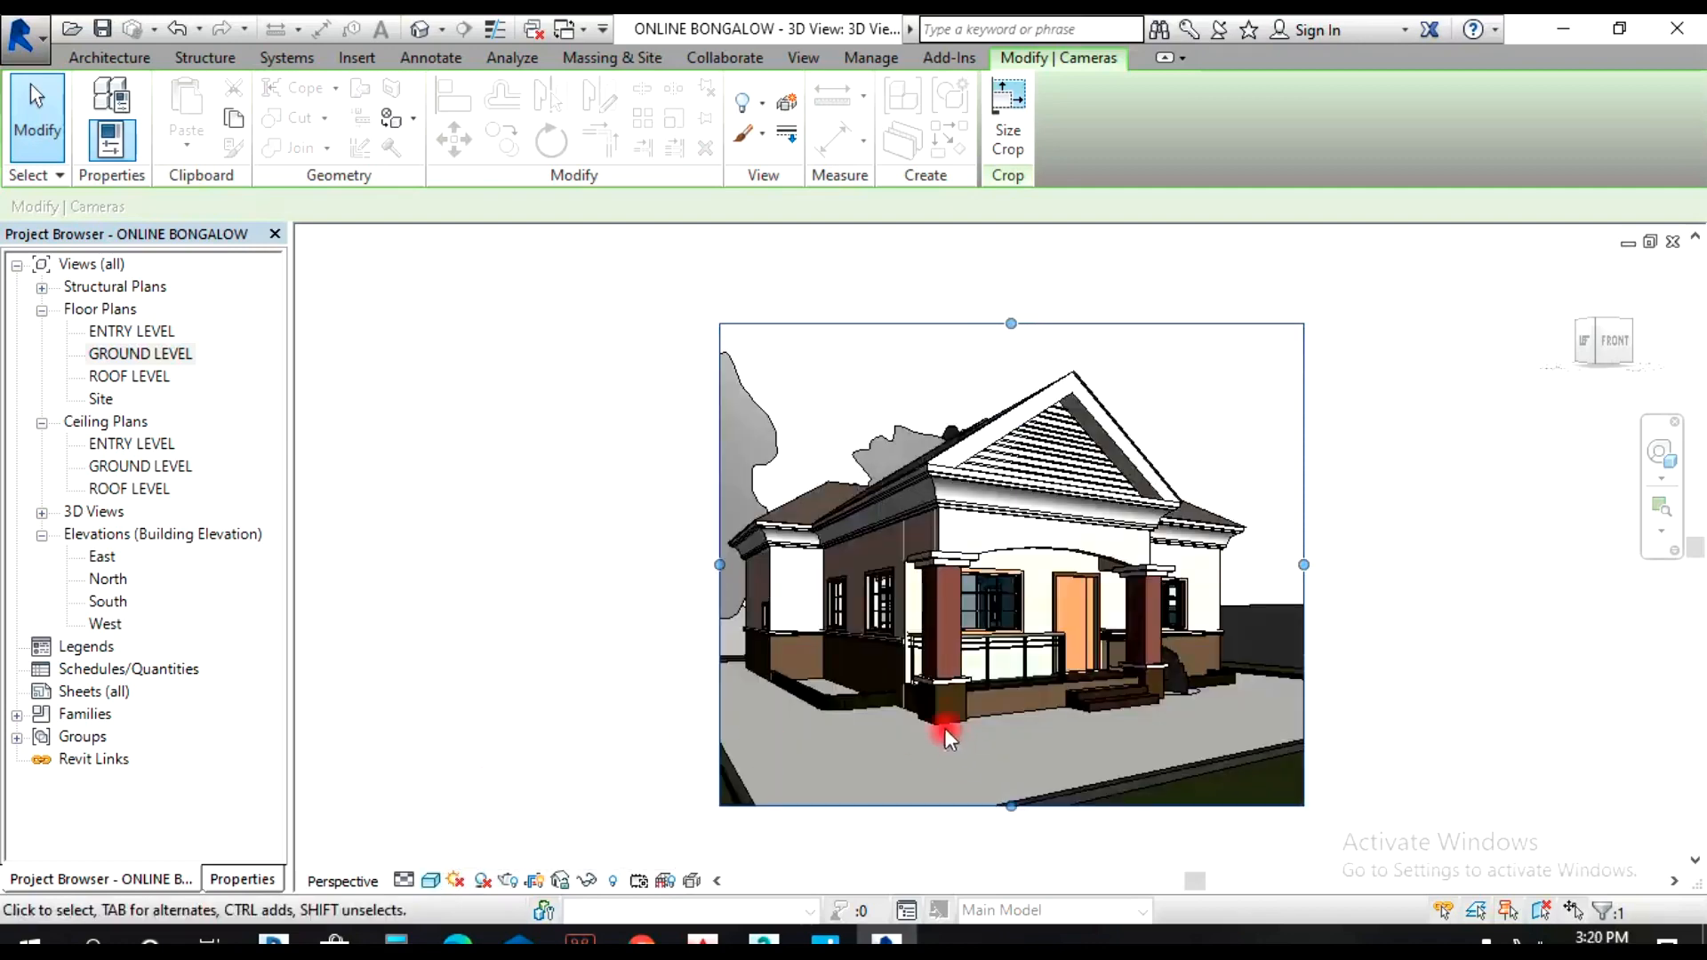
scroll(992, 569, up, 2)
scroll(1123, 626, down, 3)
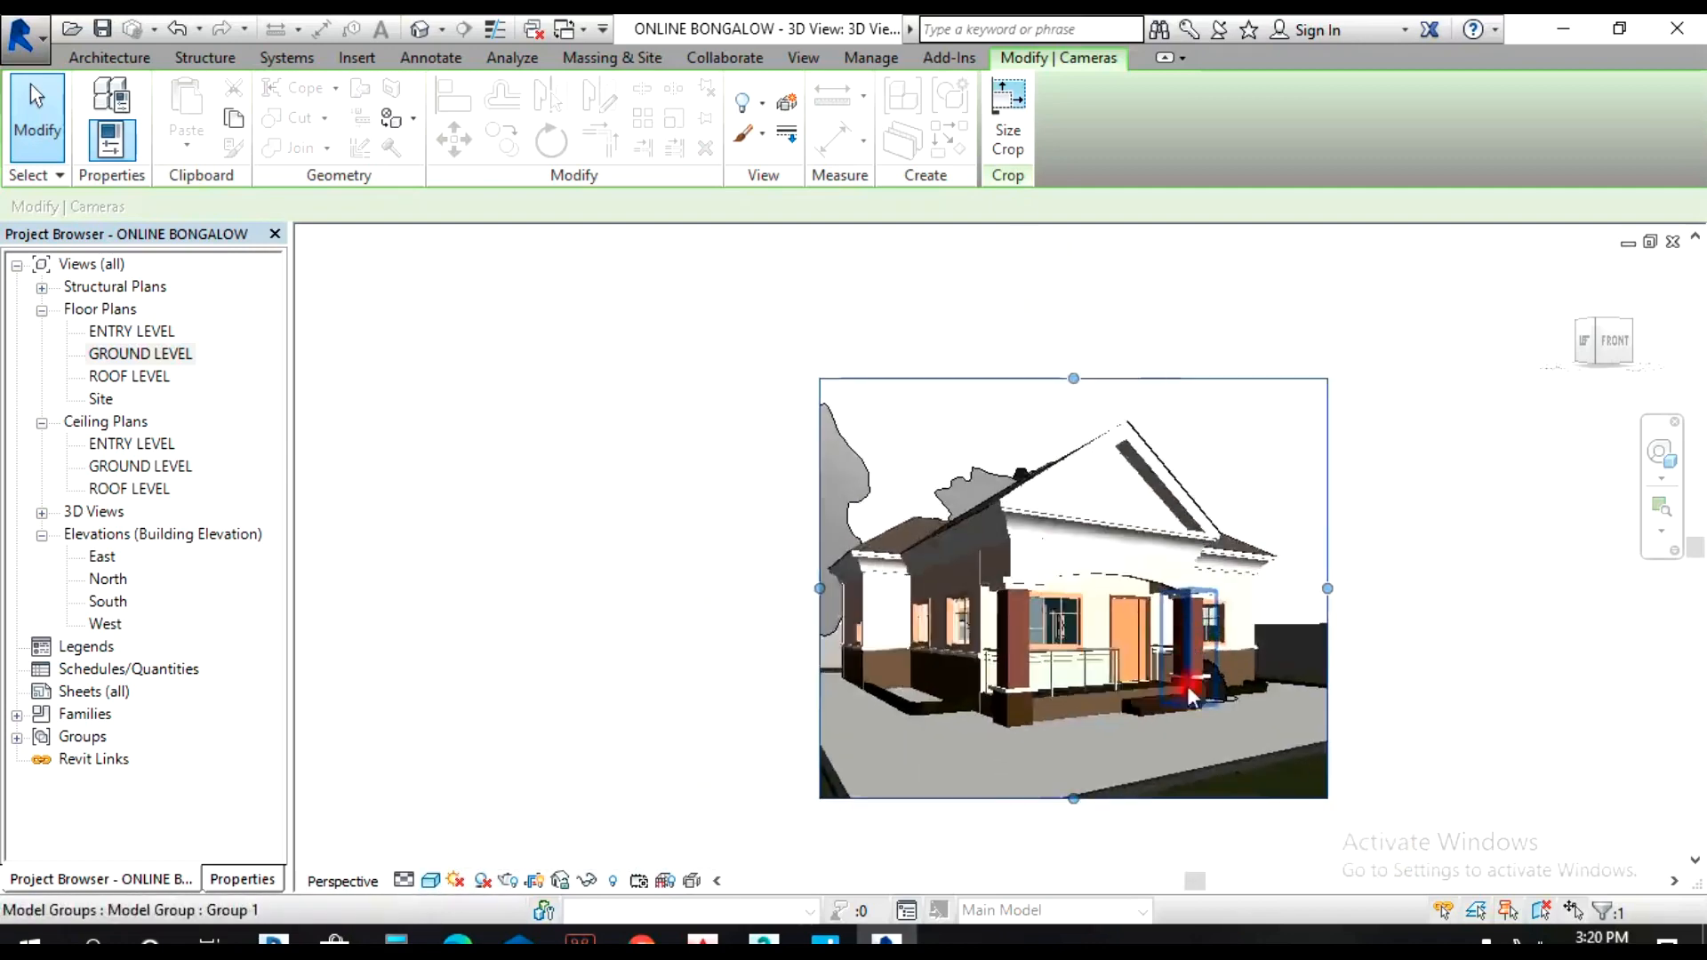
scroll(965, 622, down, 3)
- Fine-tune the top, bottom and right edges of the shaded camera view's crop region
drag(1042, 466, 1046, 458)
drag(1038, 737, 1037, 734)
drag(1204, 593, 1213, 592)
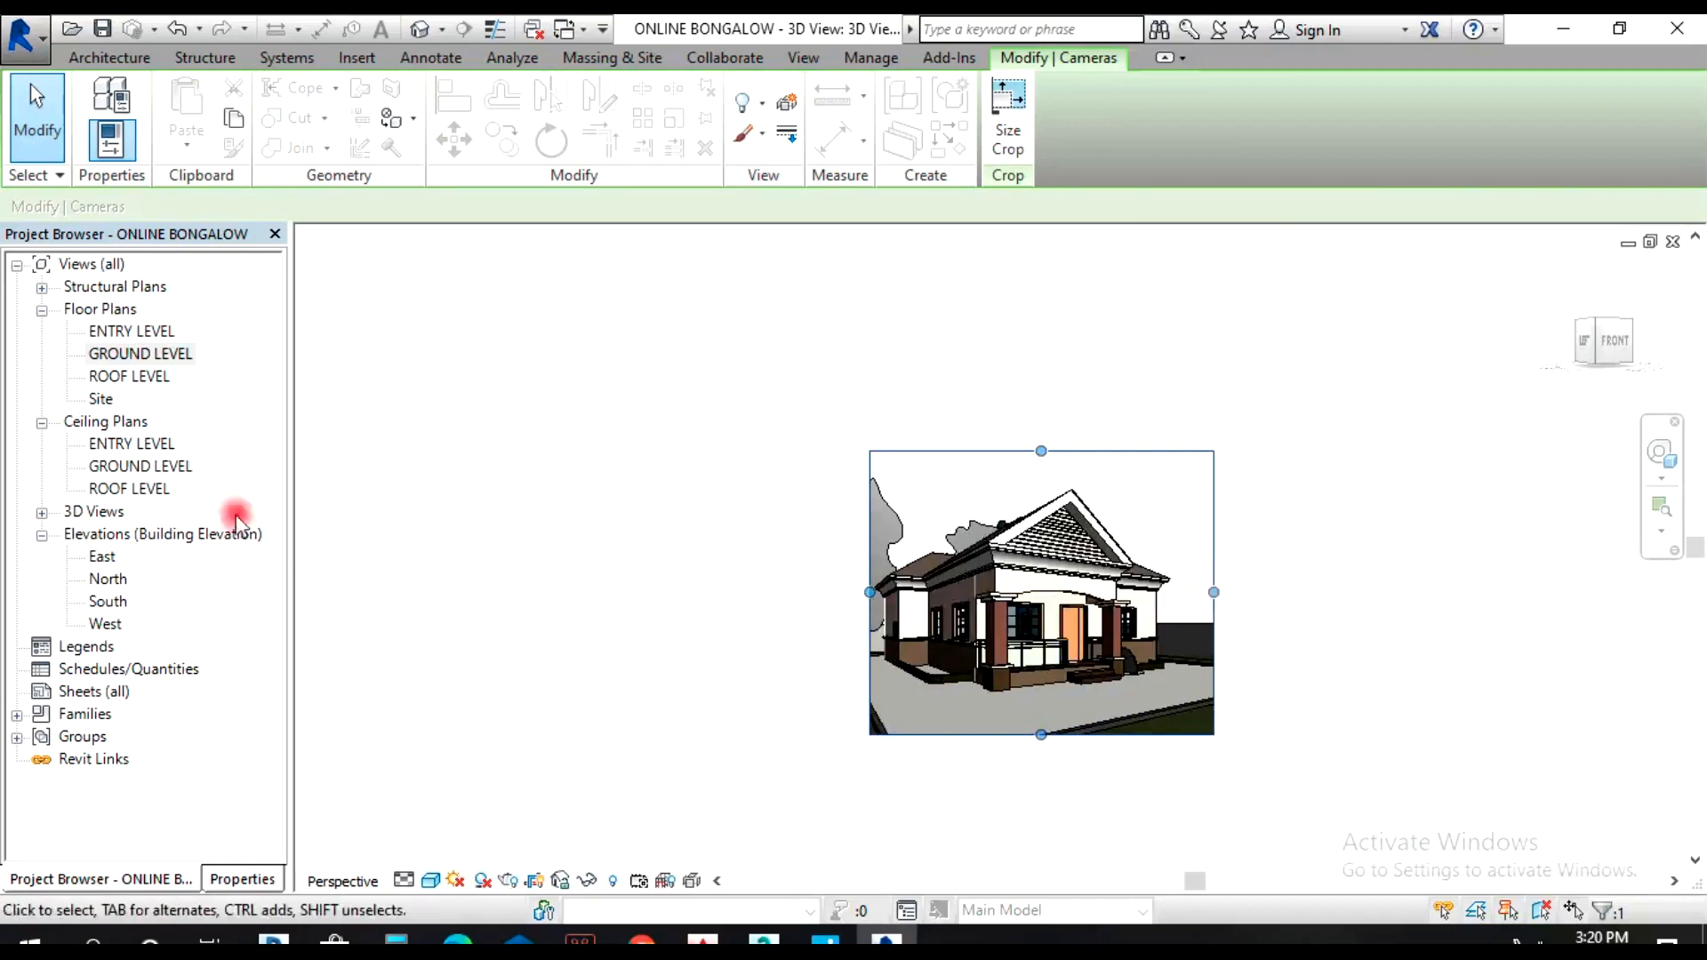
- Return to the GROUND LEVEL floor plan and show the whole site with the camera's view cone
double_click(173, 355)
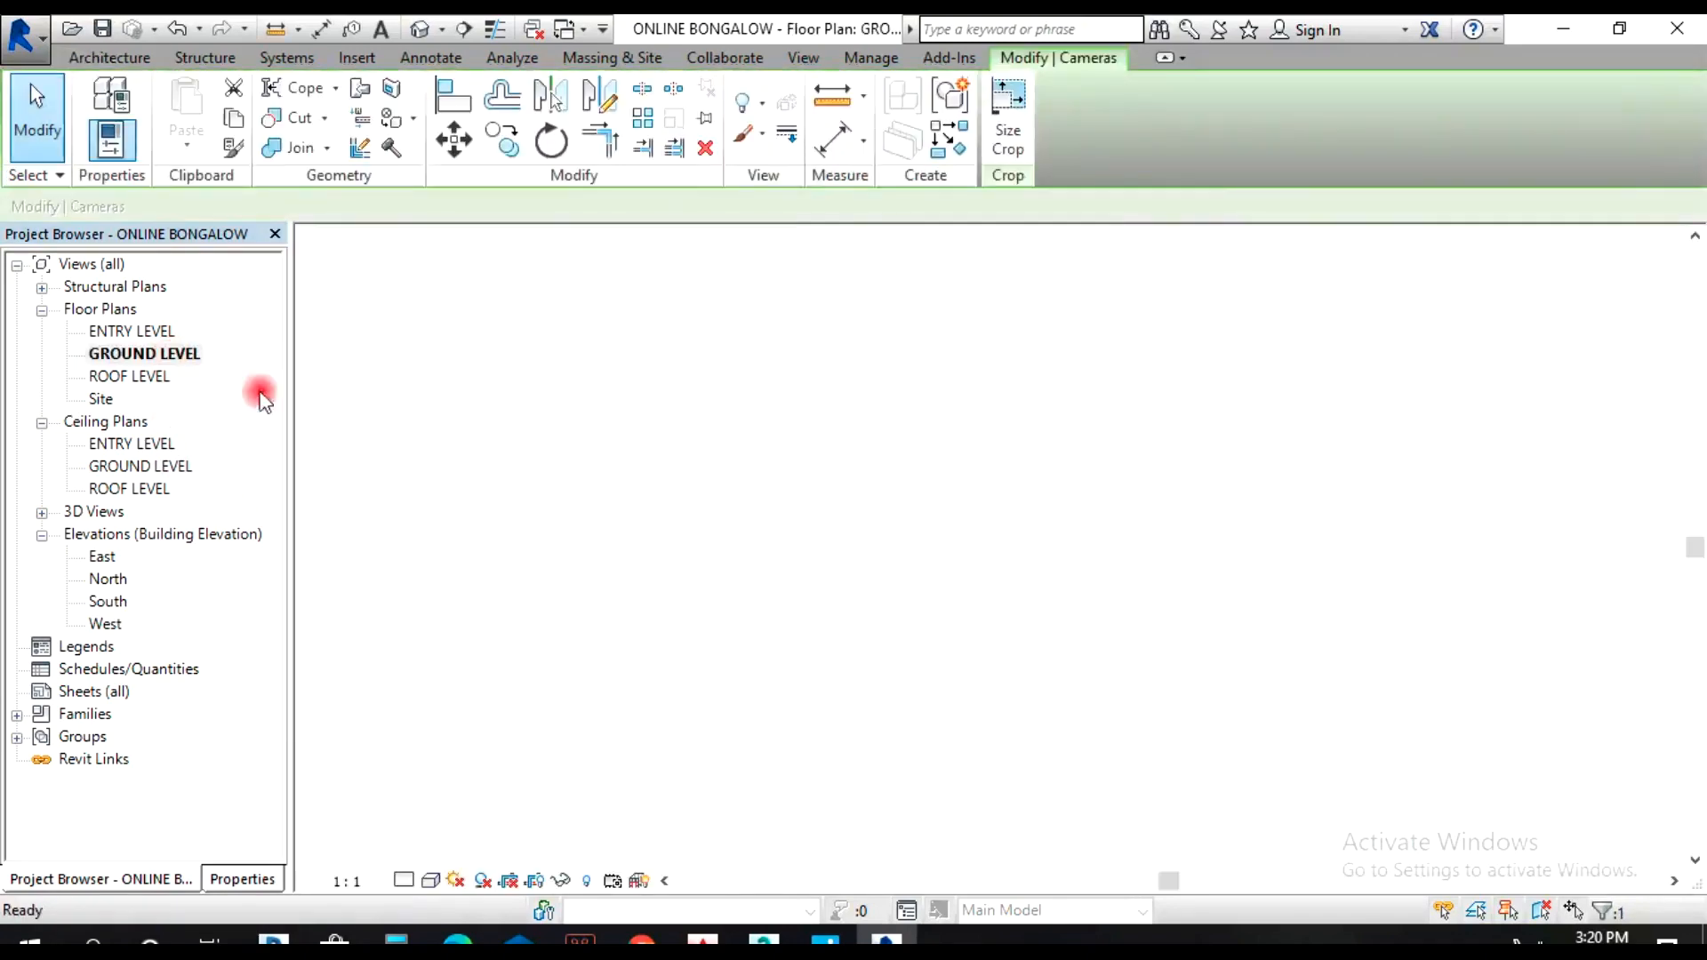
scroll(811, 645, down, 1)
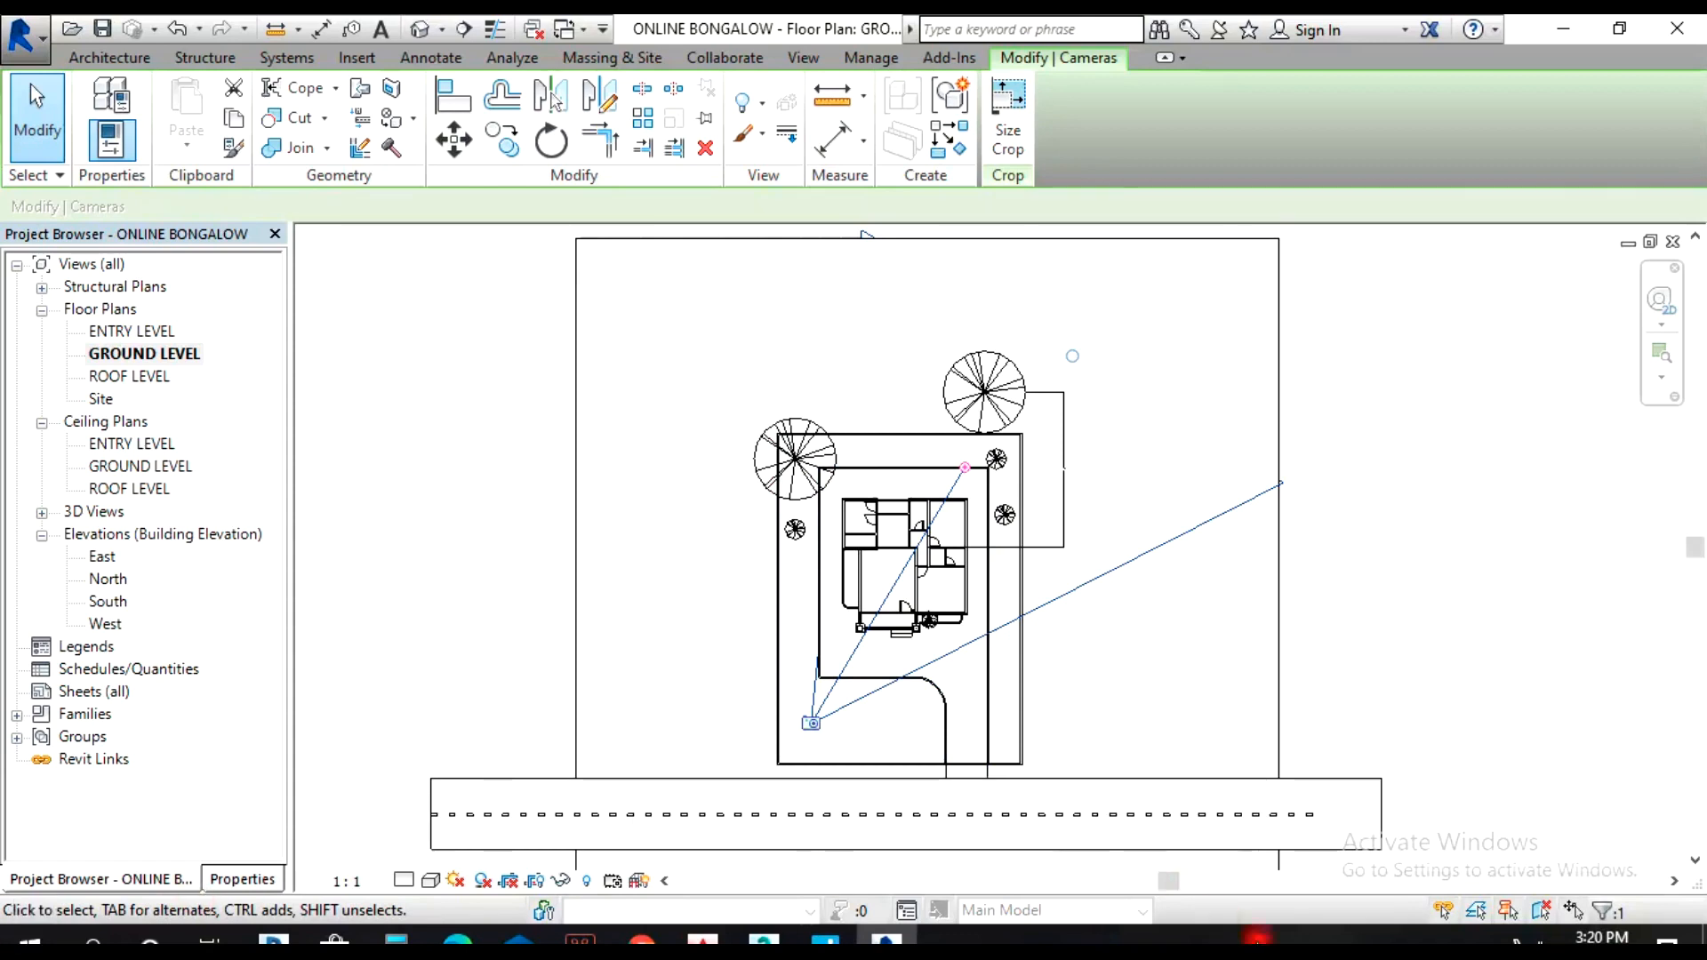
click(1517, 942)
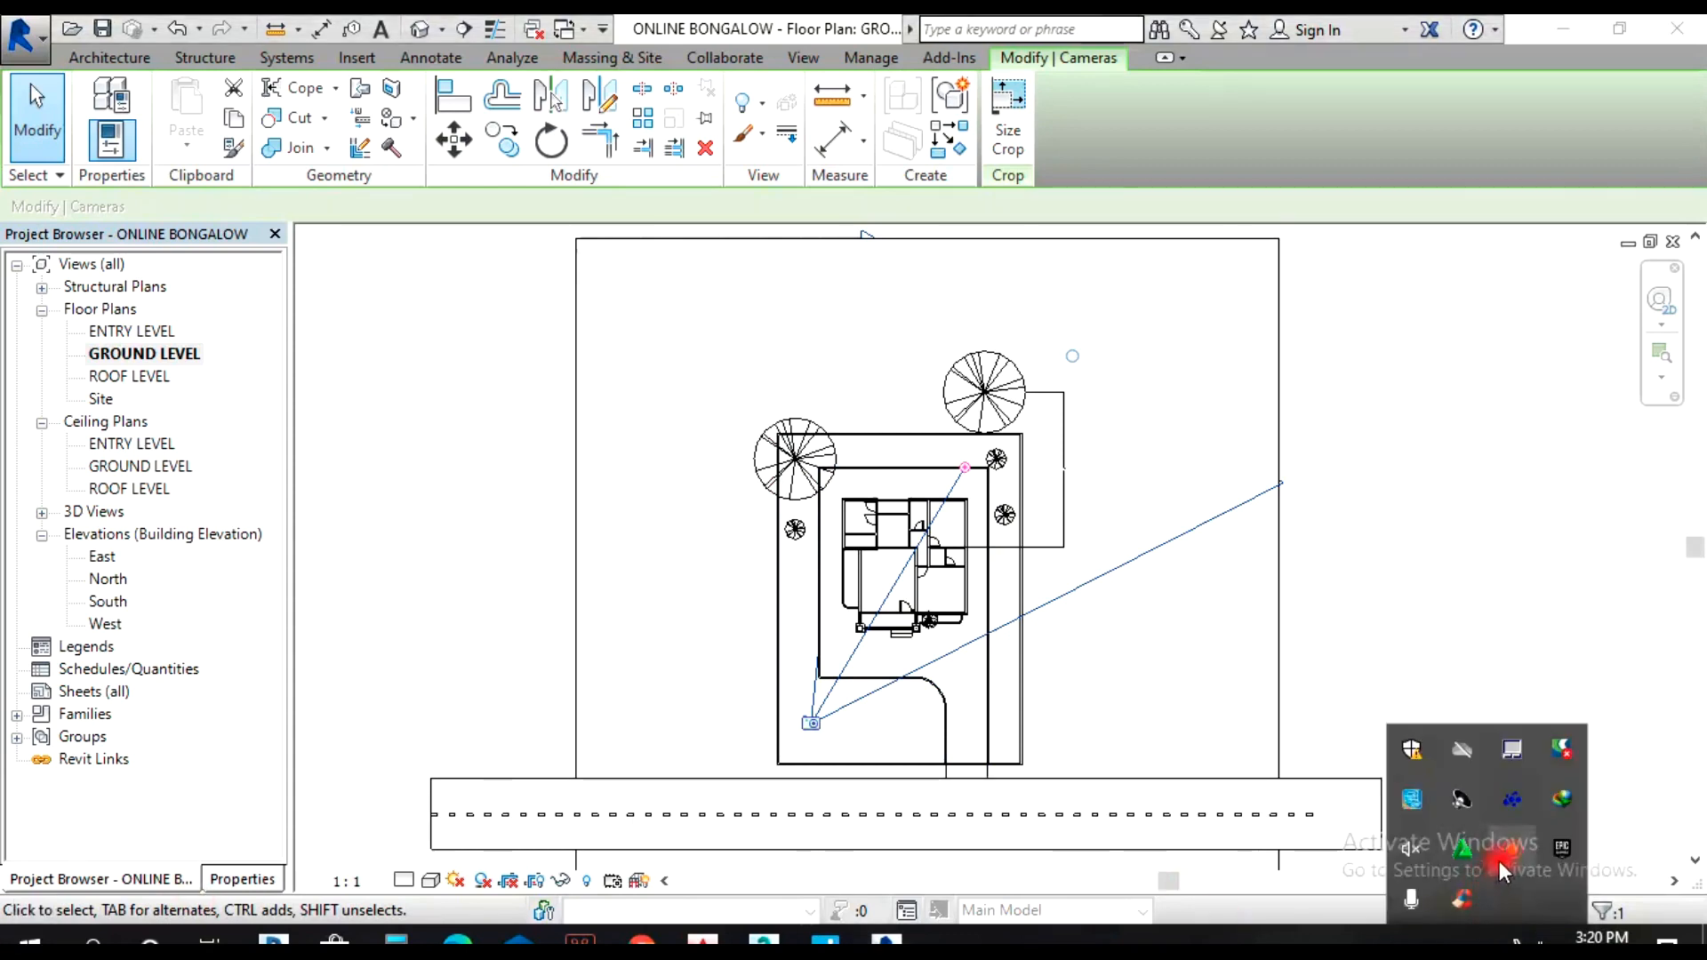
click(1503, 856)
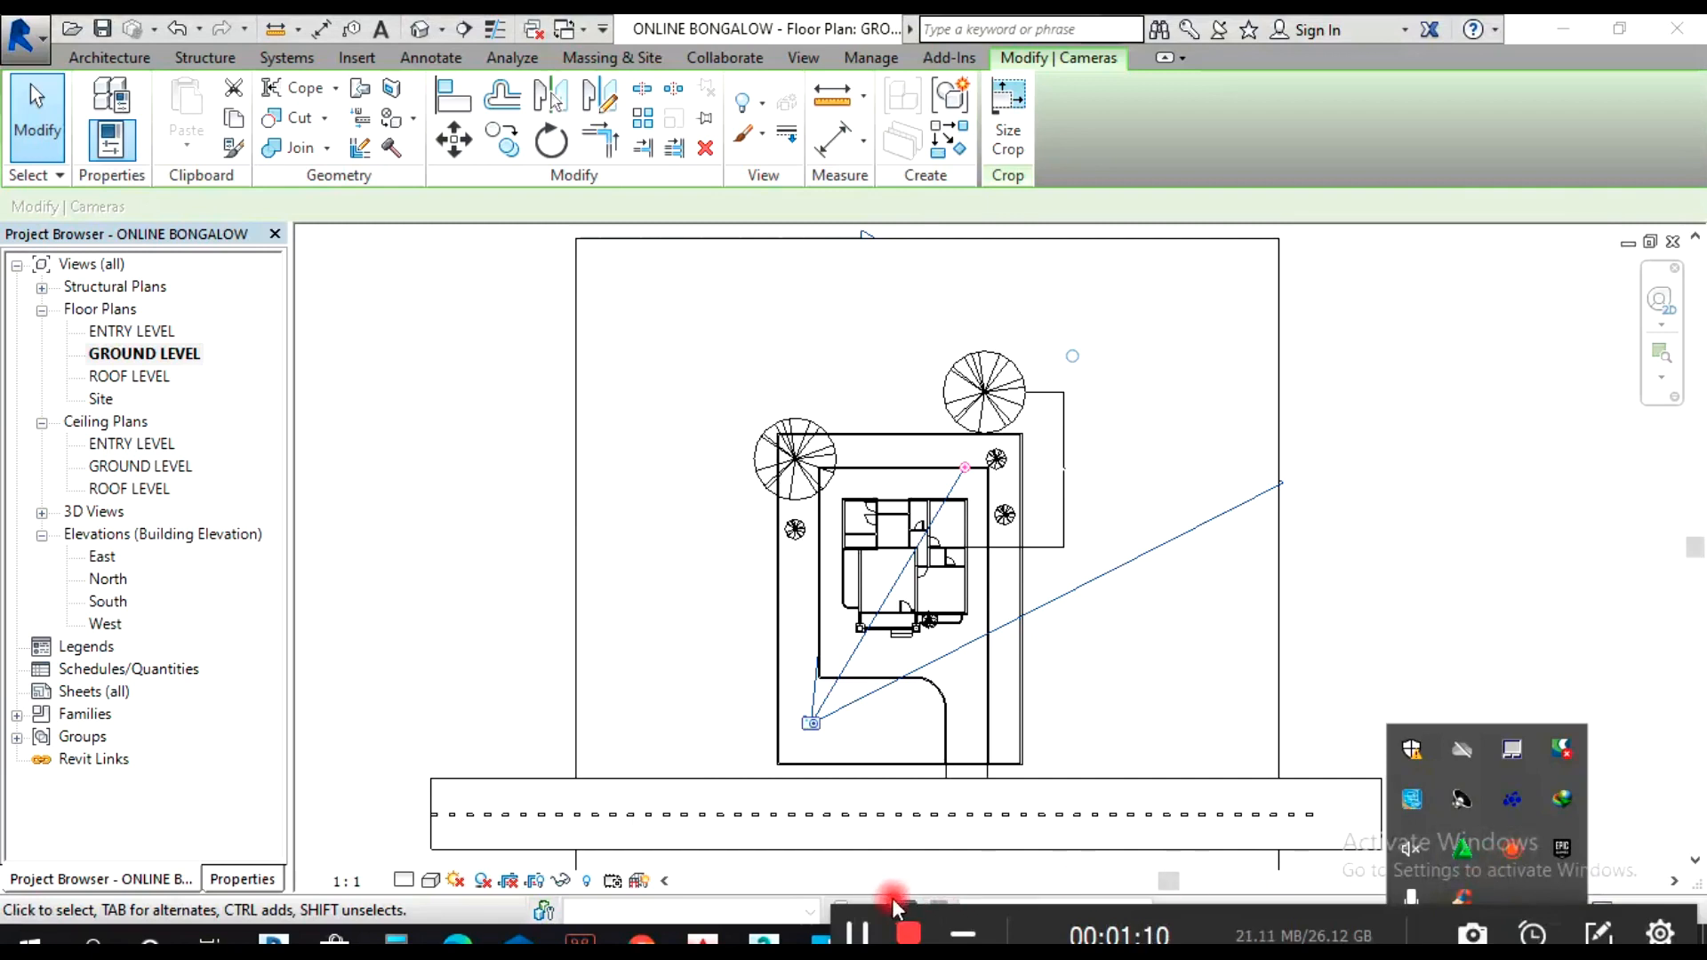
click(875, 930)
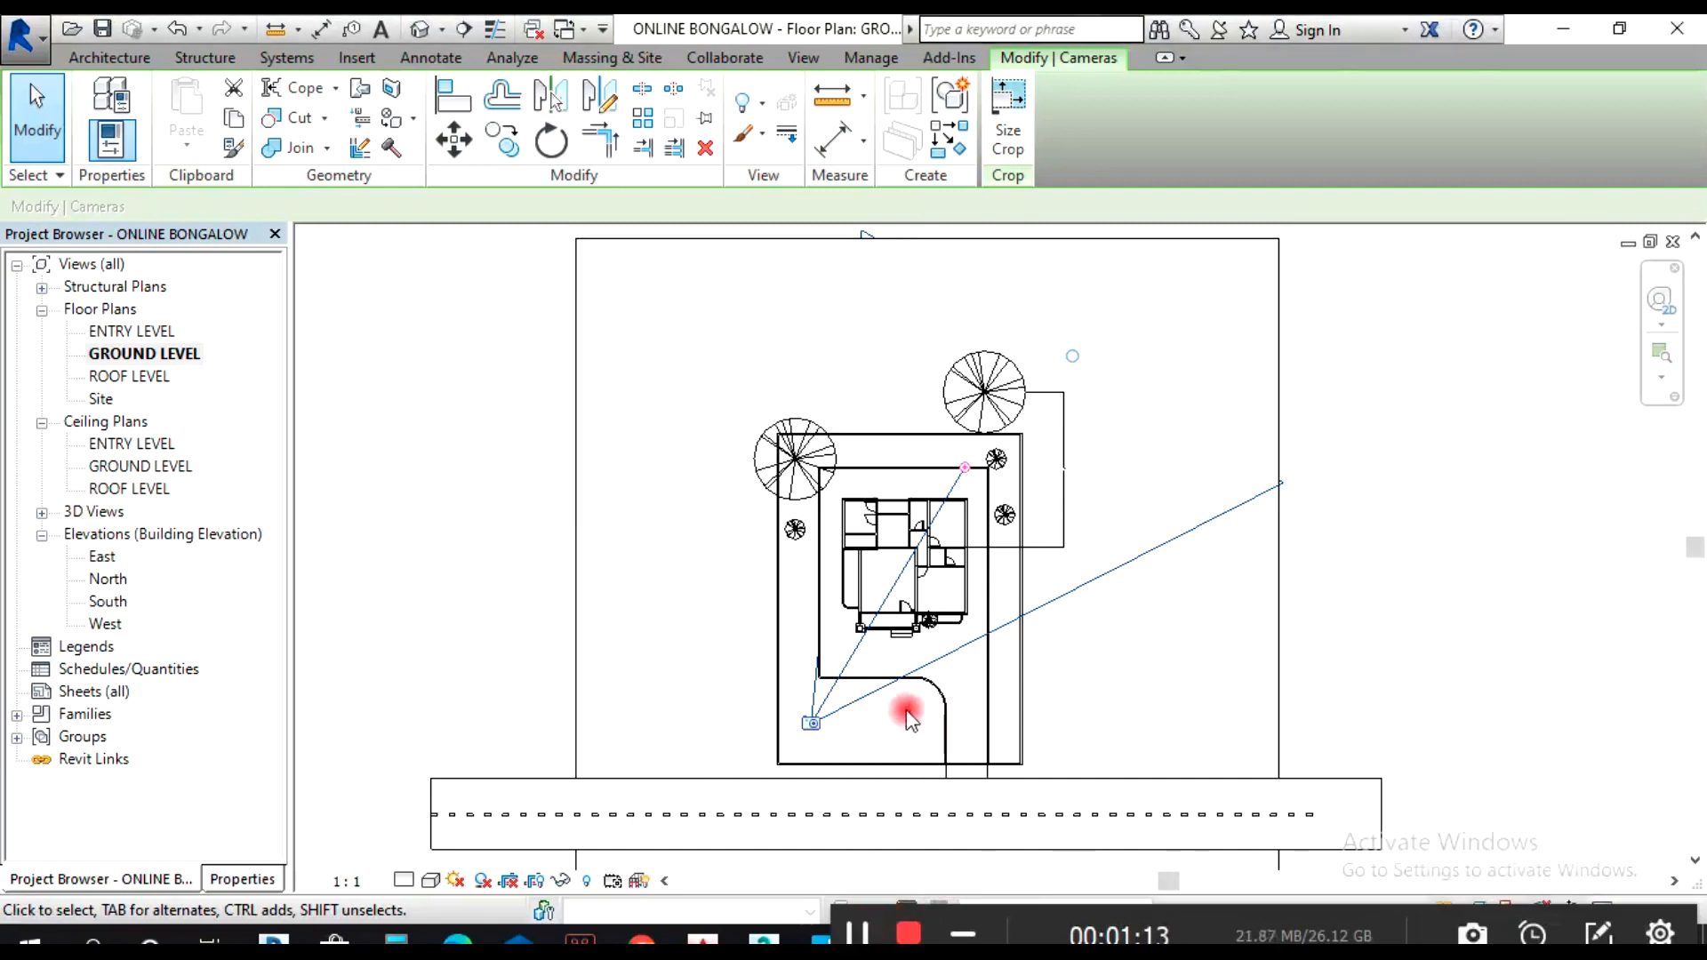
- Open the Mercedes_E500_Coupe car family from the revit materials folder and load it into ONLINE BONGALOW.rvt
click(893, 708)
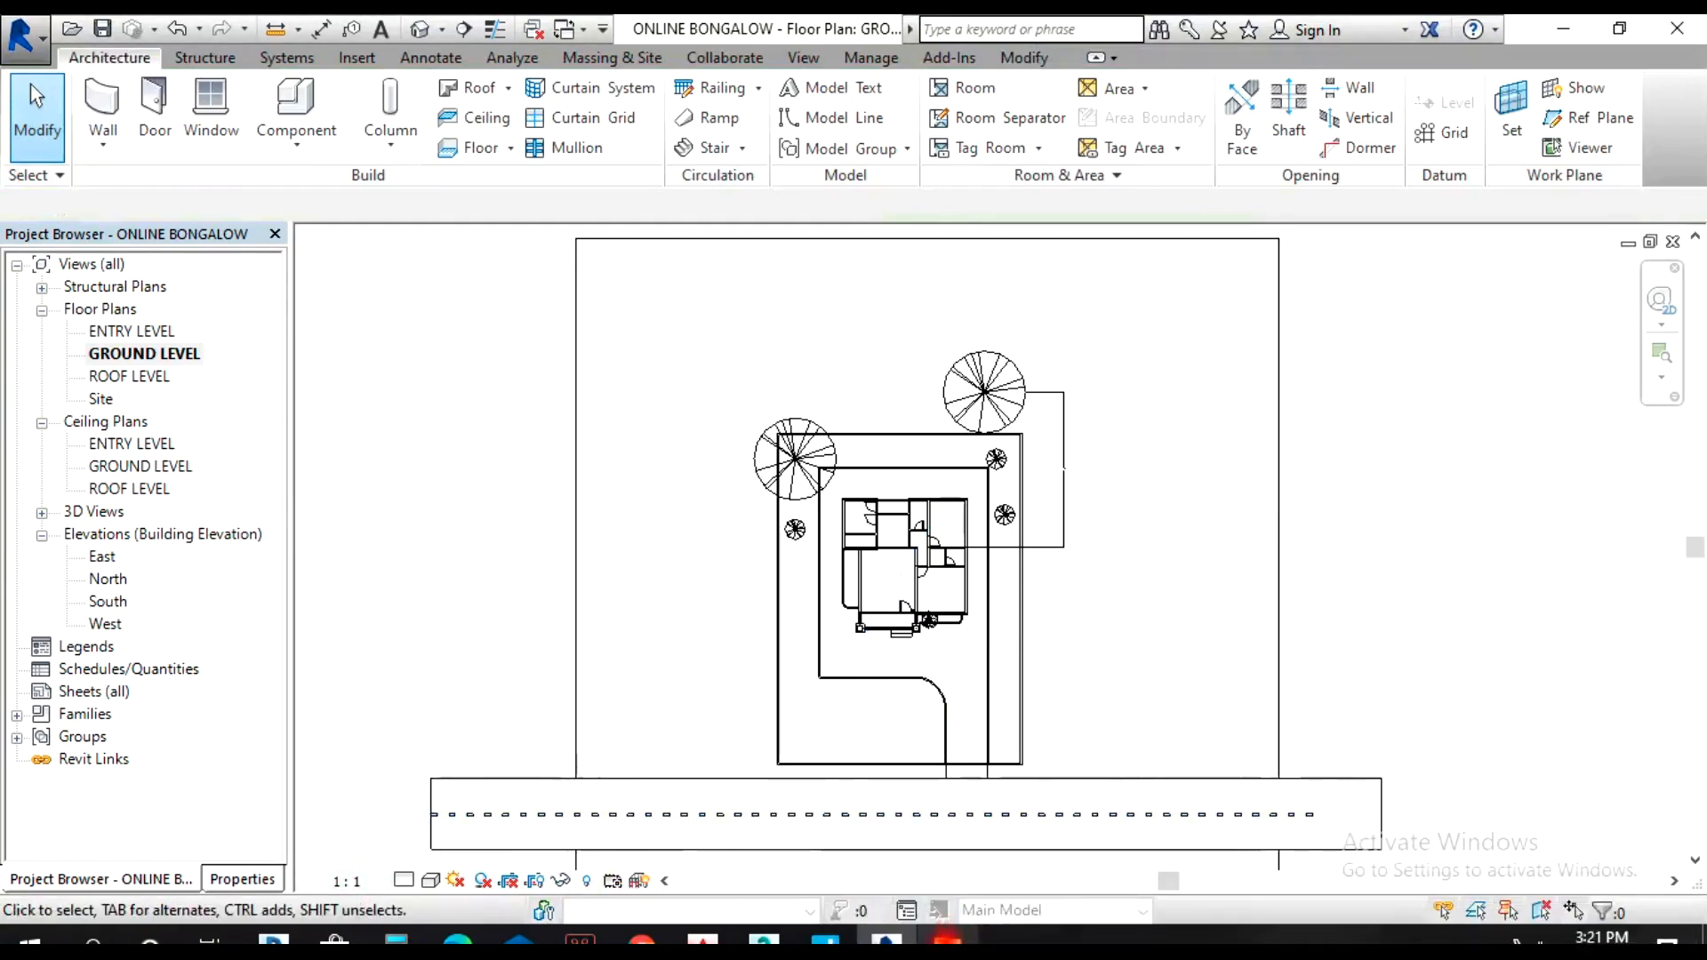
mouse_move(950, 939)
click(938, 934)
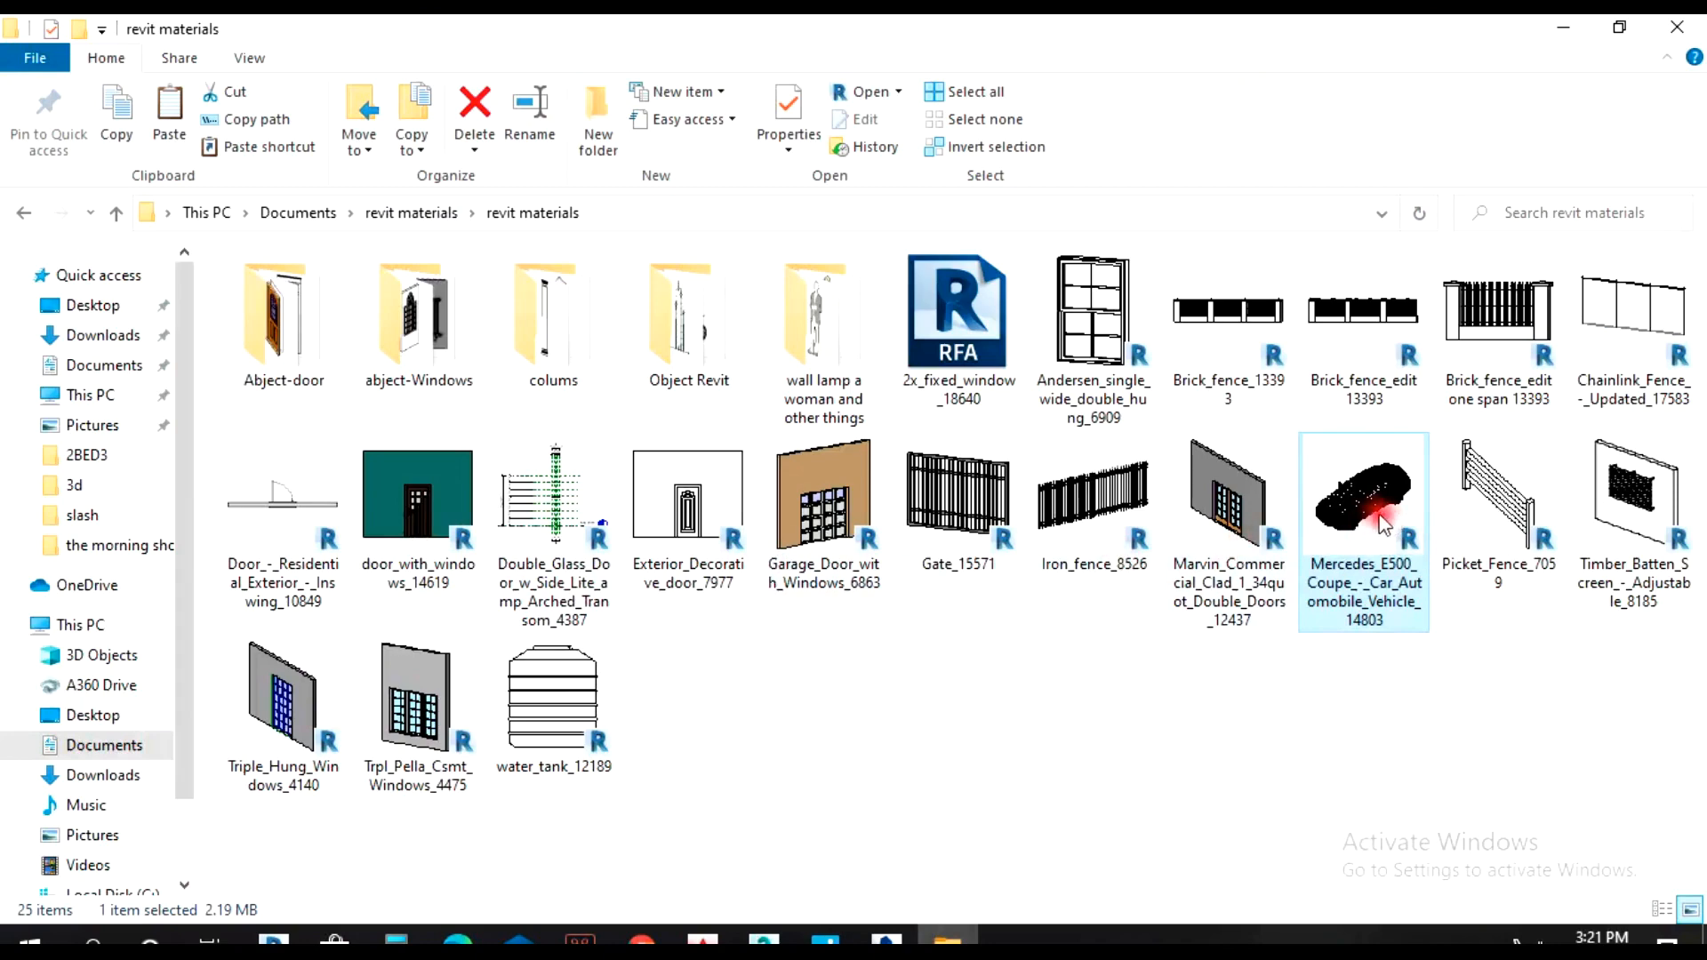
double_click(1377, 520)
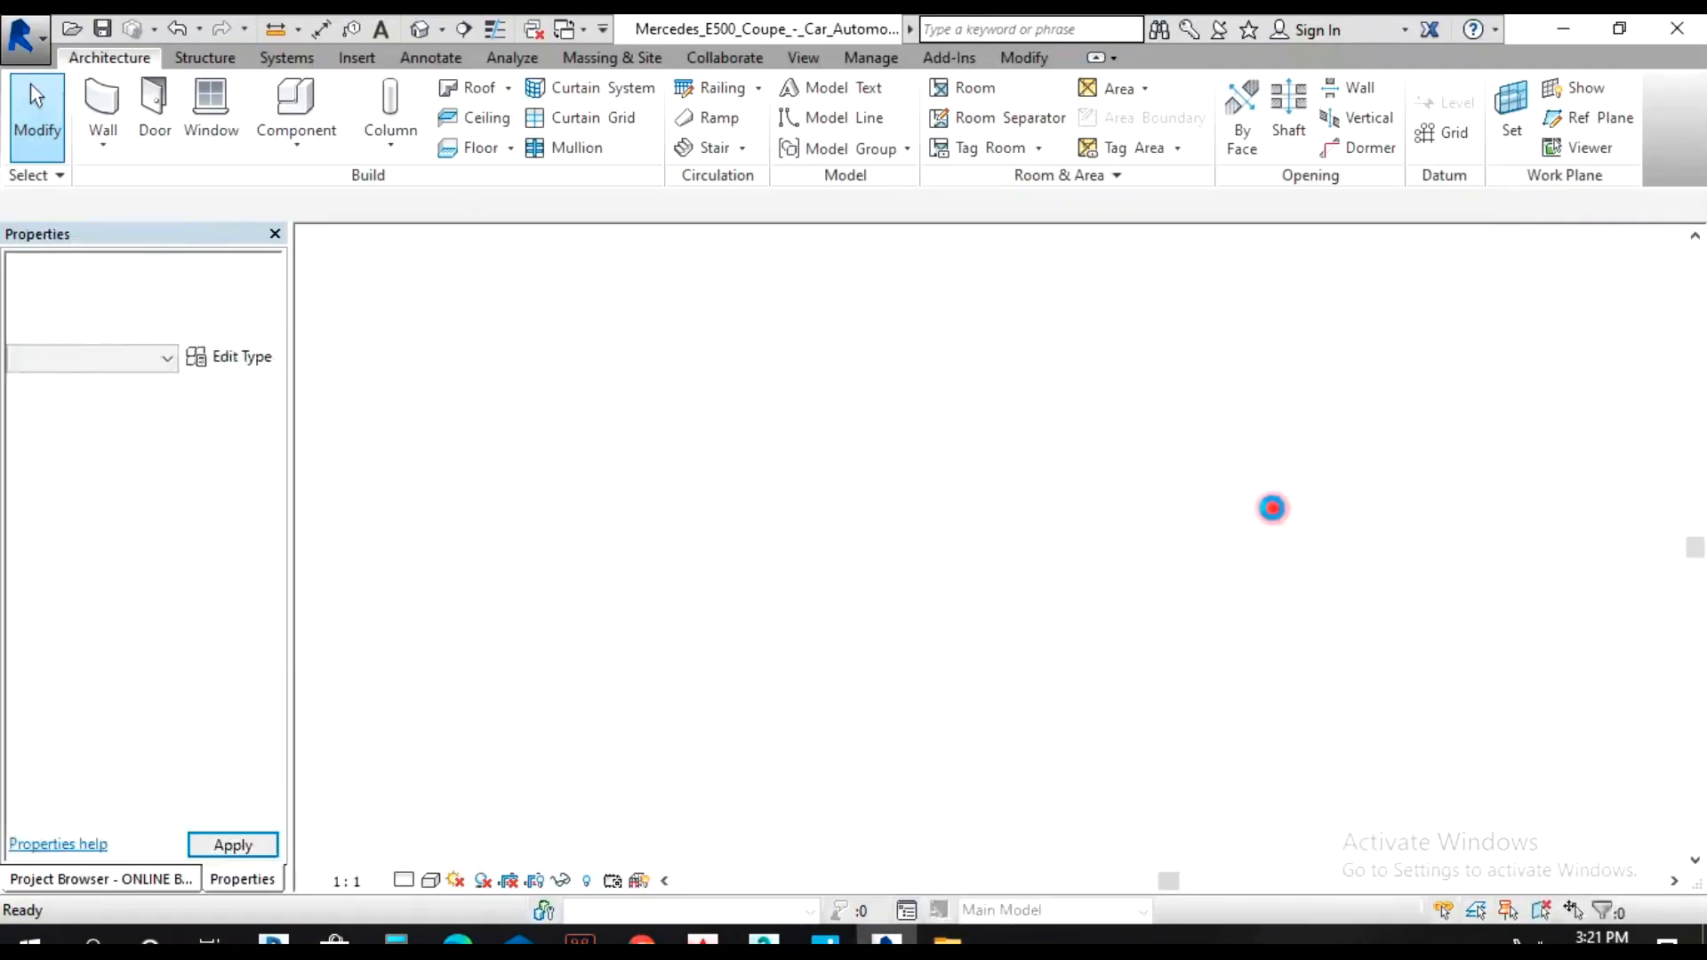
click(1299, 349)
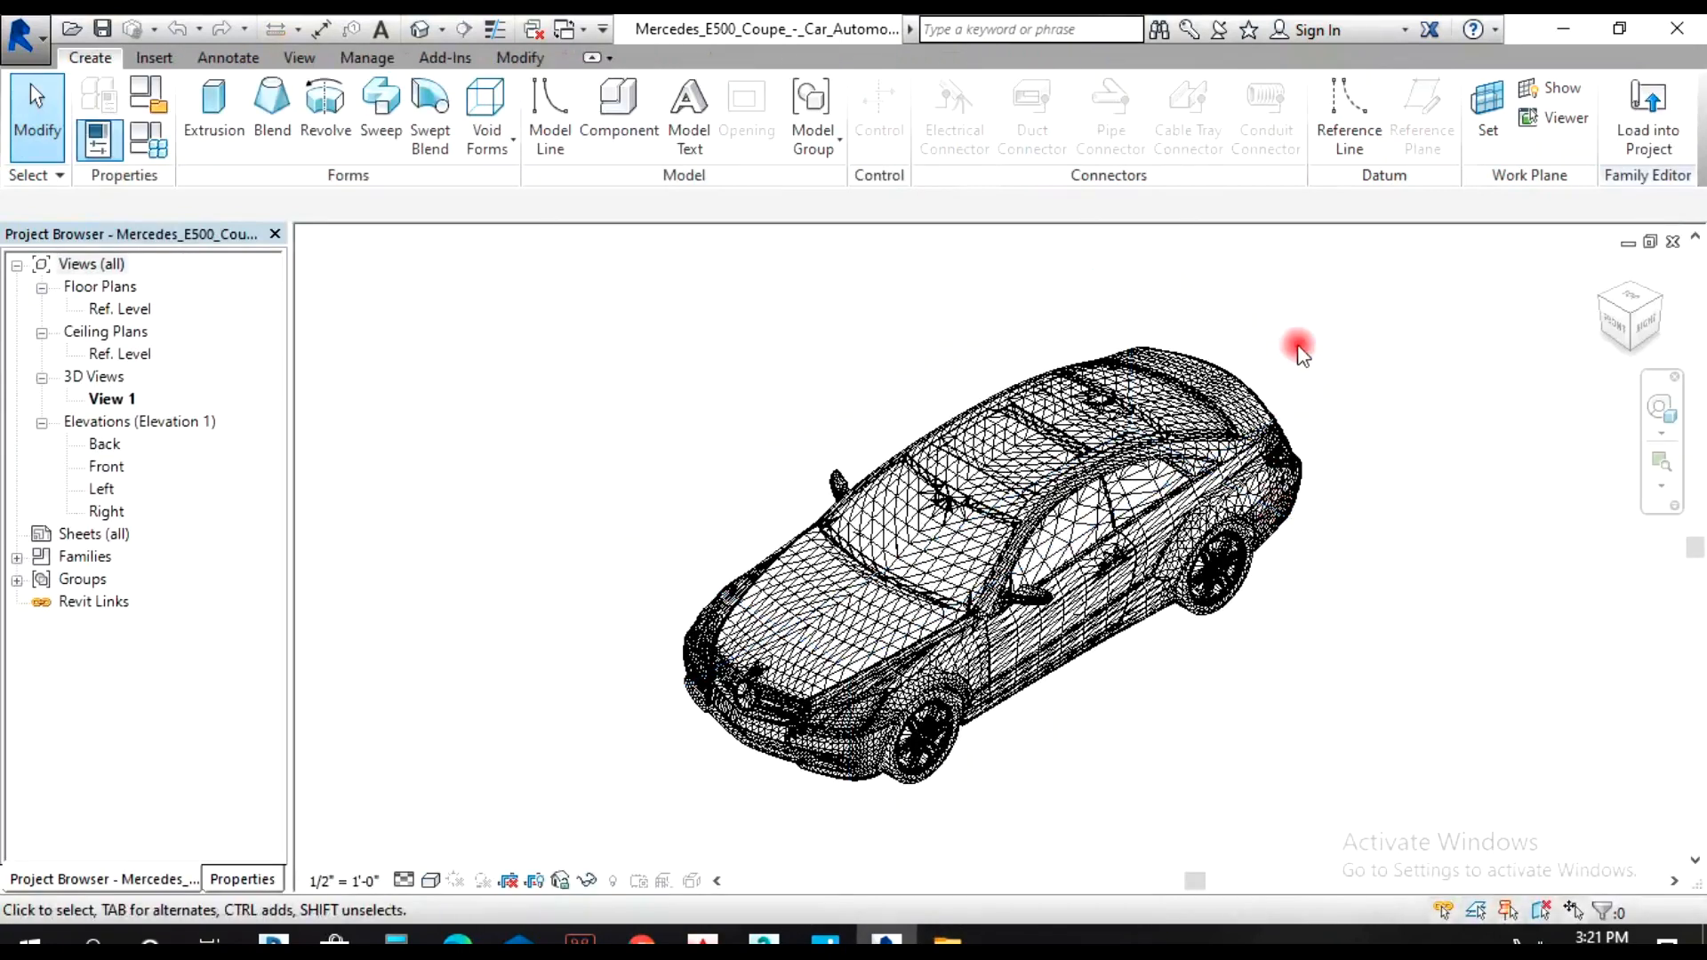
click(1643, 124)
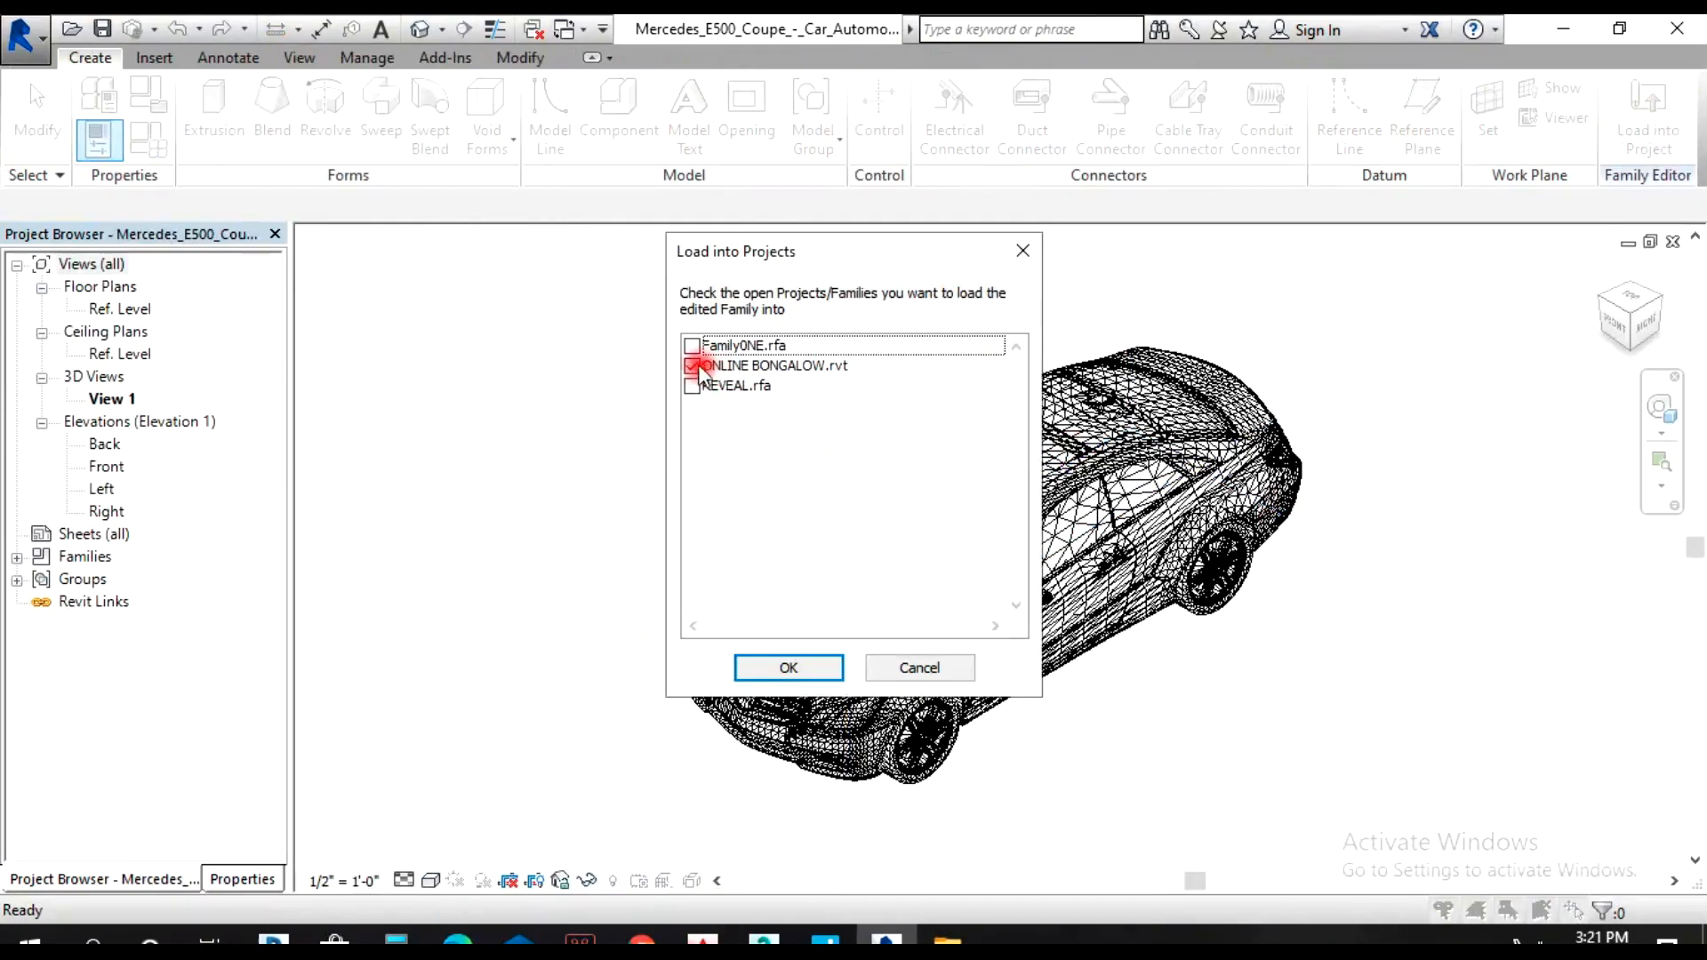
click(776, 669)
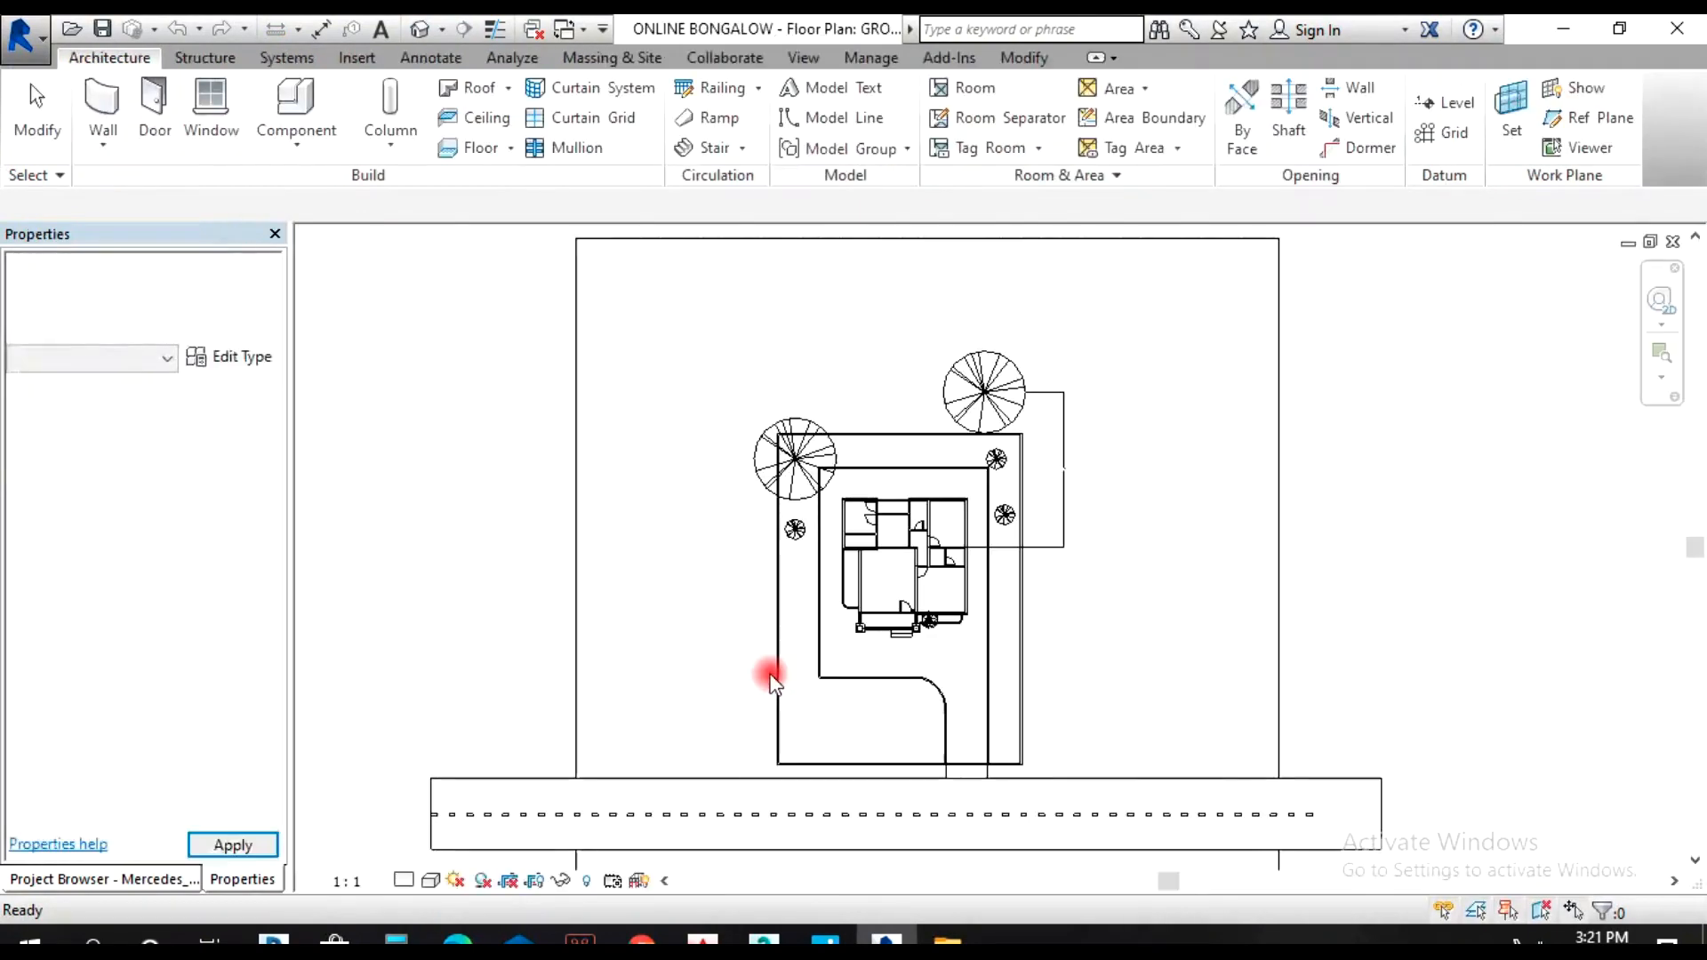
- Place one Mercedes E500 car on the driveway in front of the house's right side, about 3800 from the boundary wall
scroll(844, 653, up, 5)
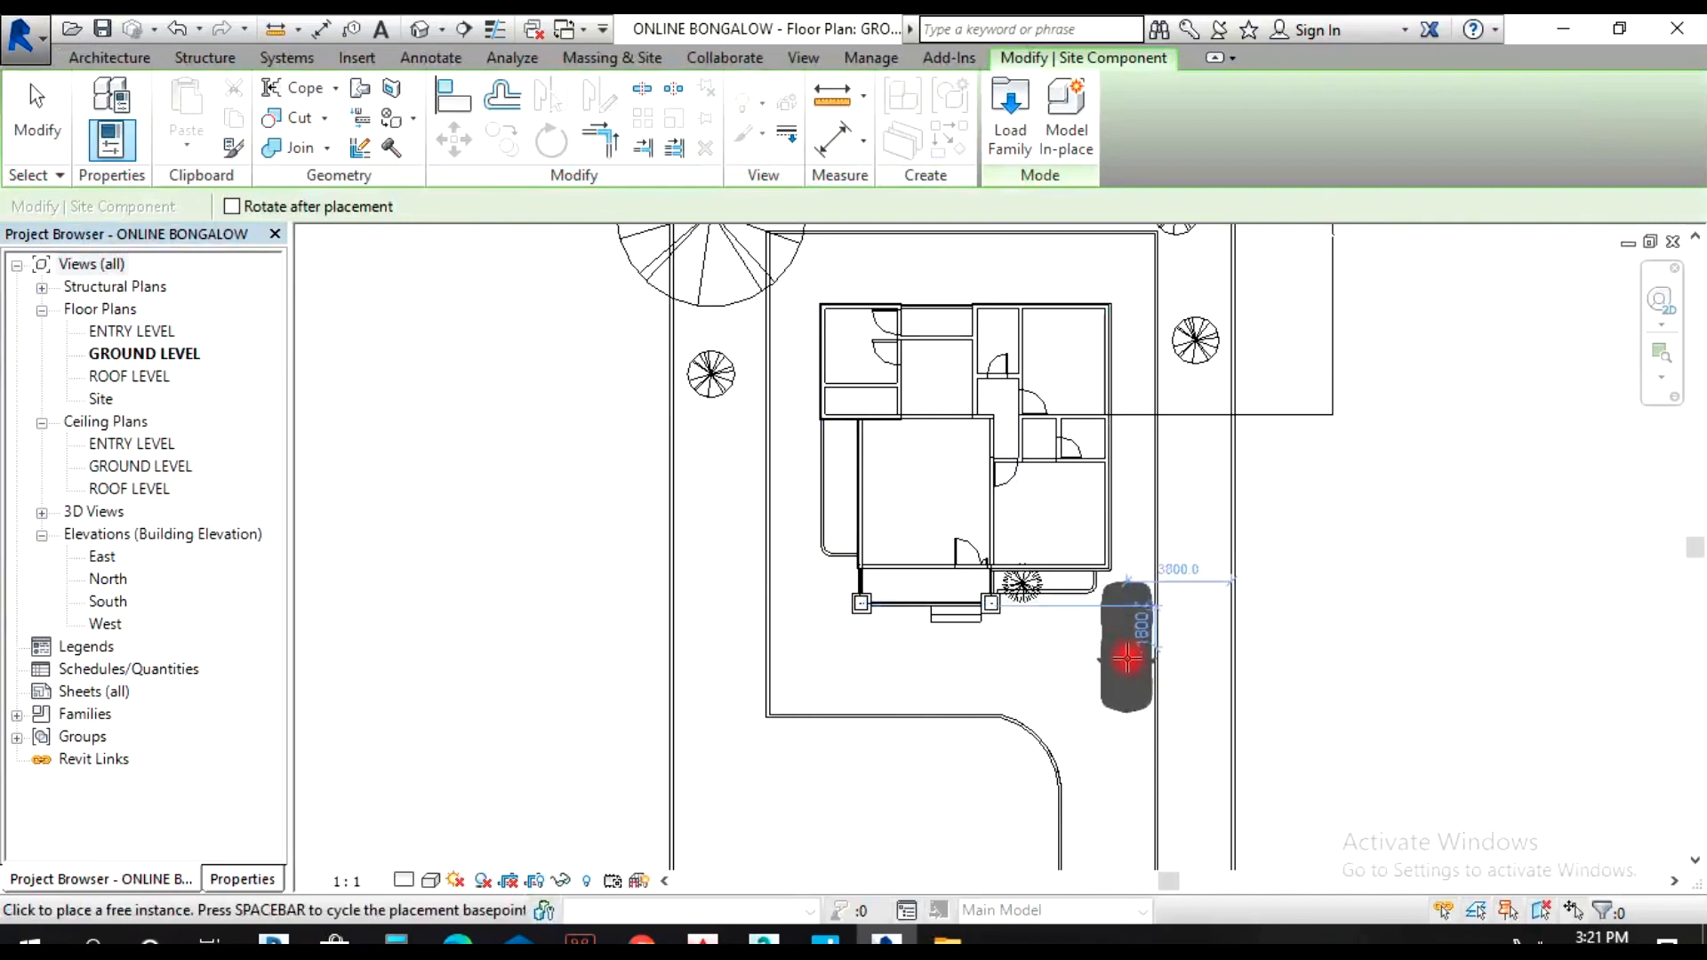
click(1127, 659)
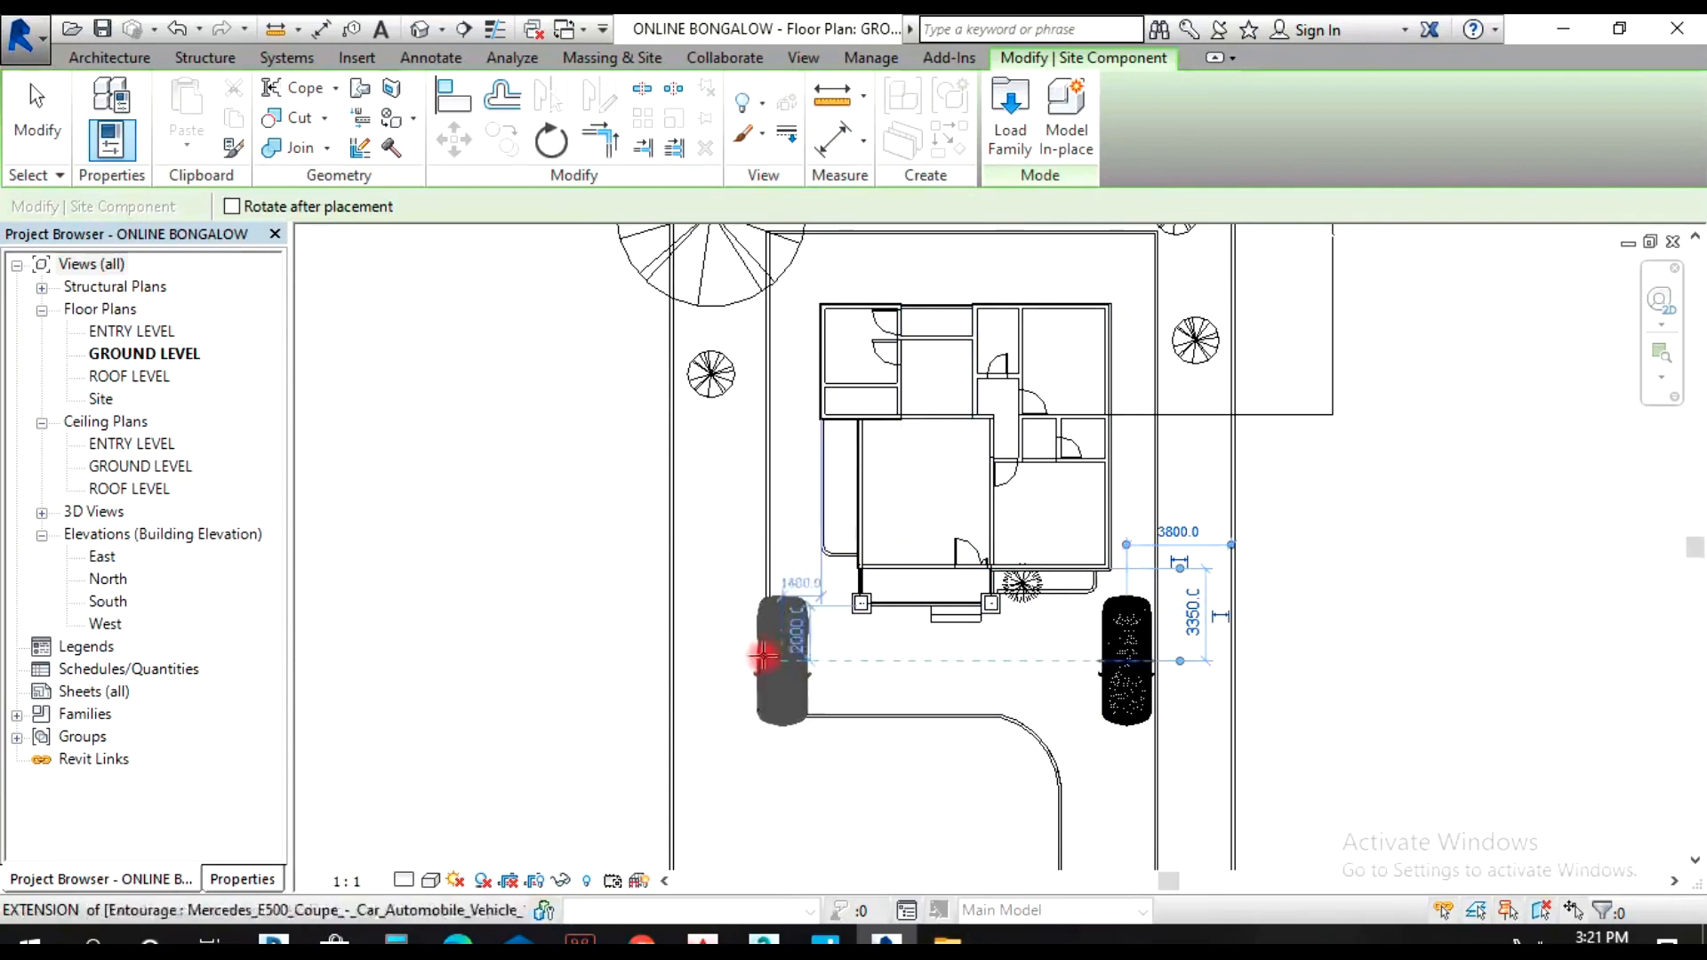
scroll(913, 524, down, 3)
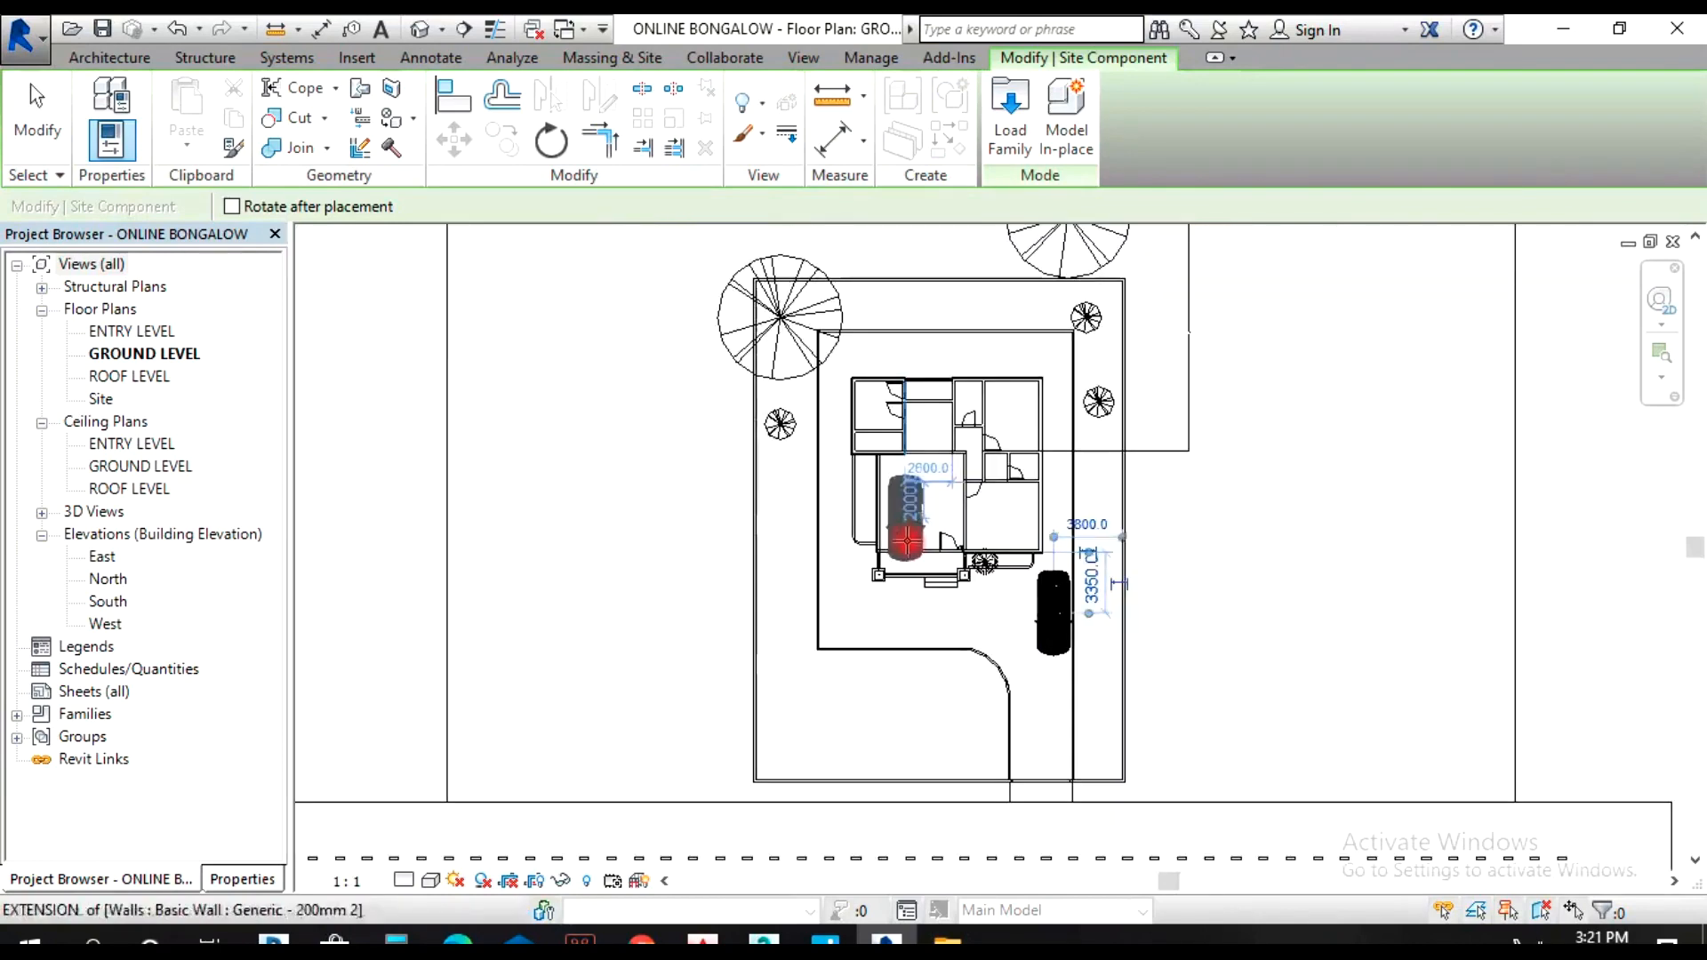
key(Escape)
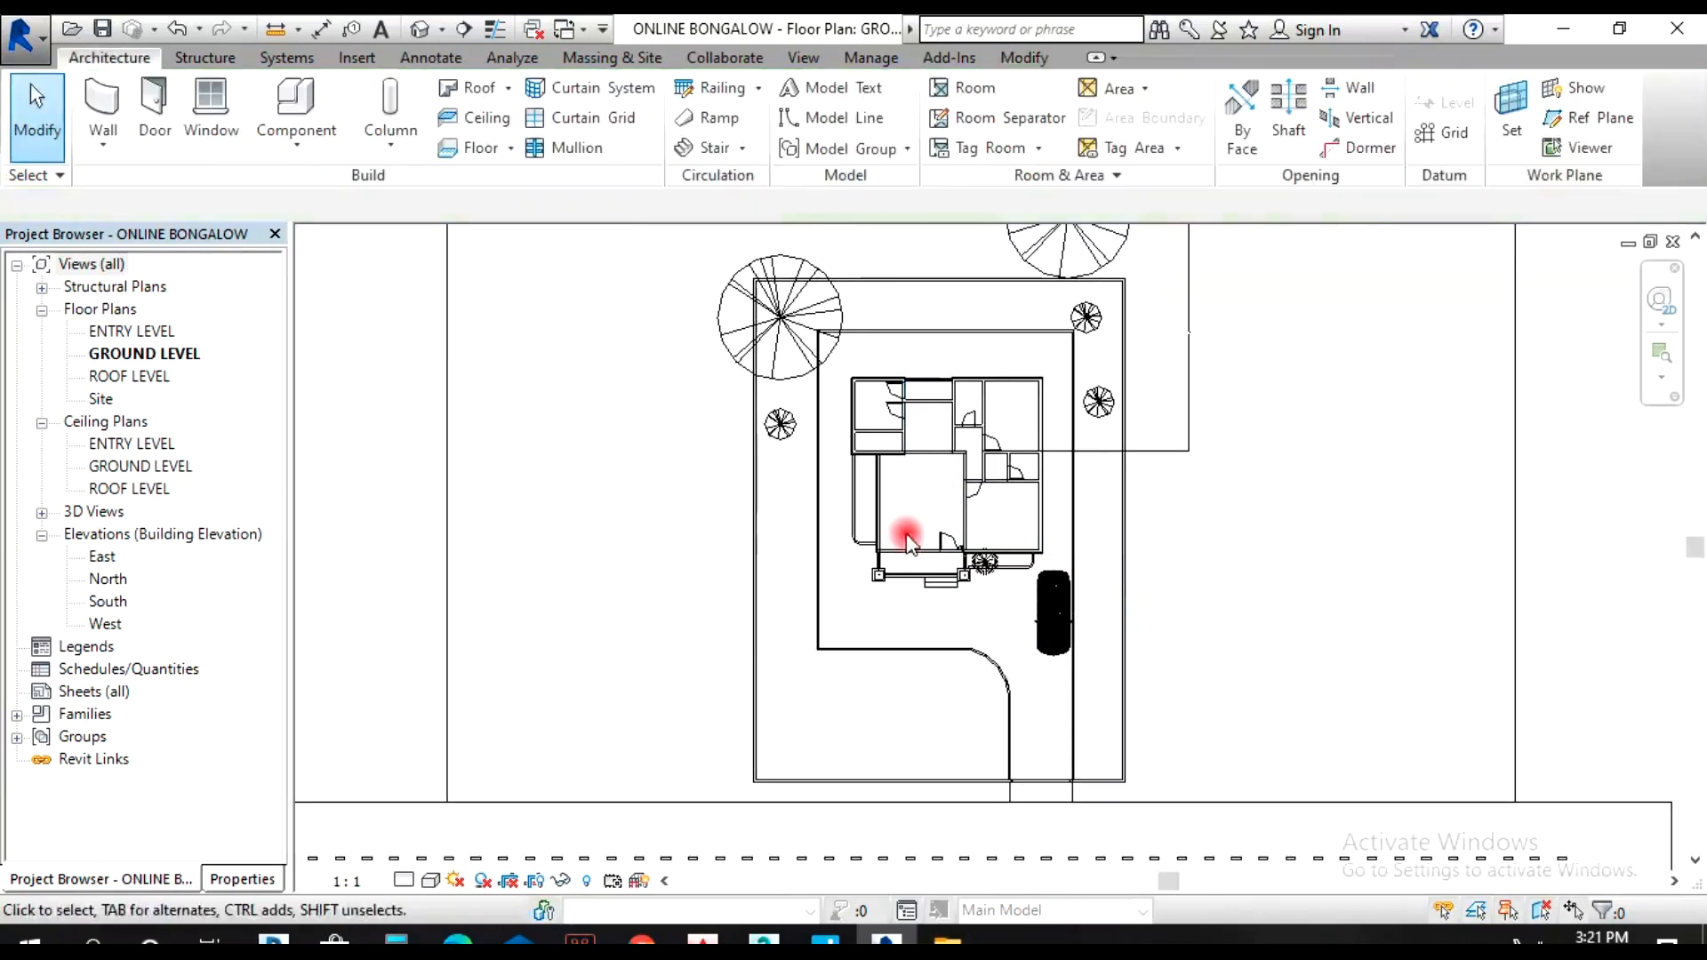
- Place a second perspective camera in the front-left yard, aimed across the house toward the shrubs by the right boundary
click(442, 31)
click(456, 90)
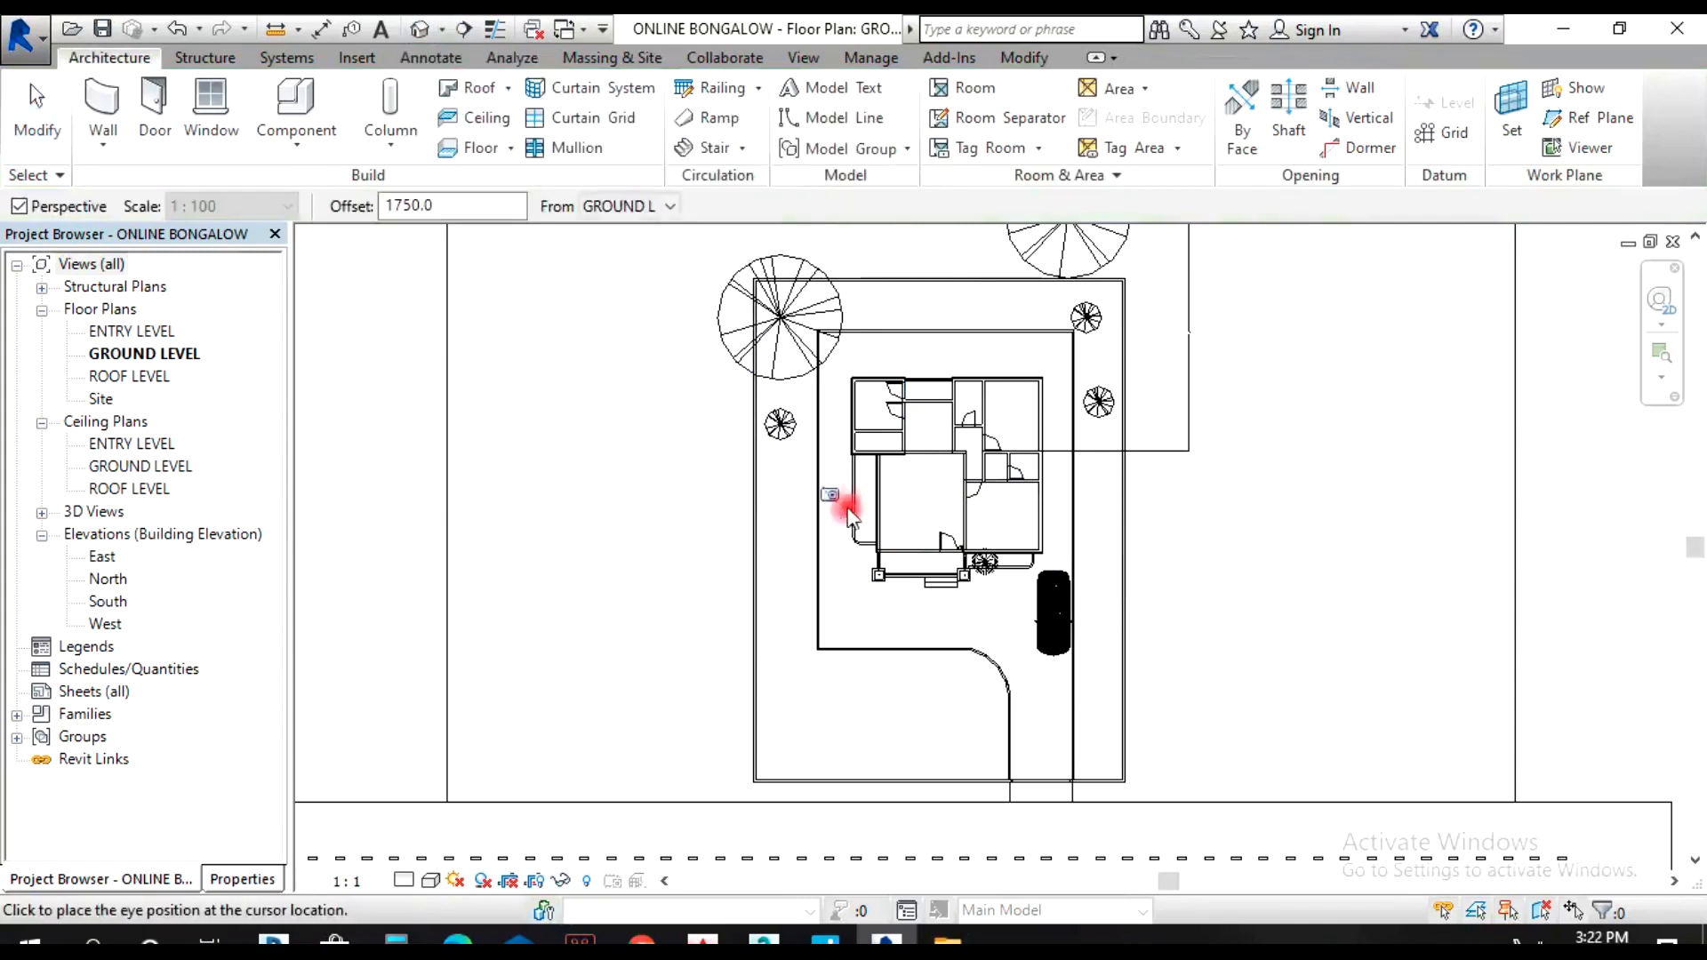
scroll(831, 665, down, 2)
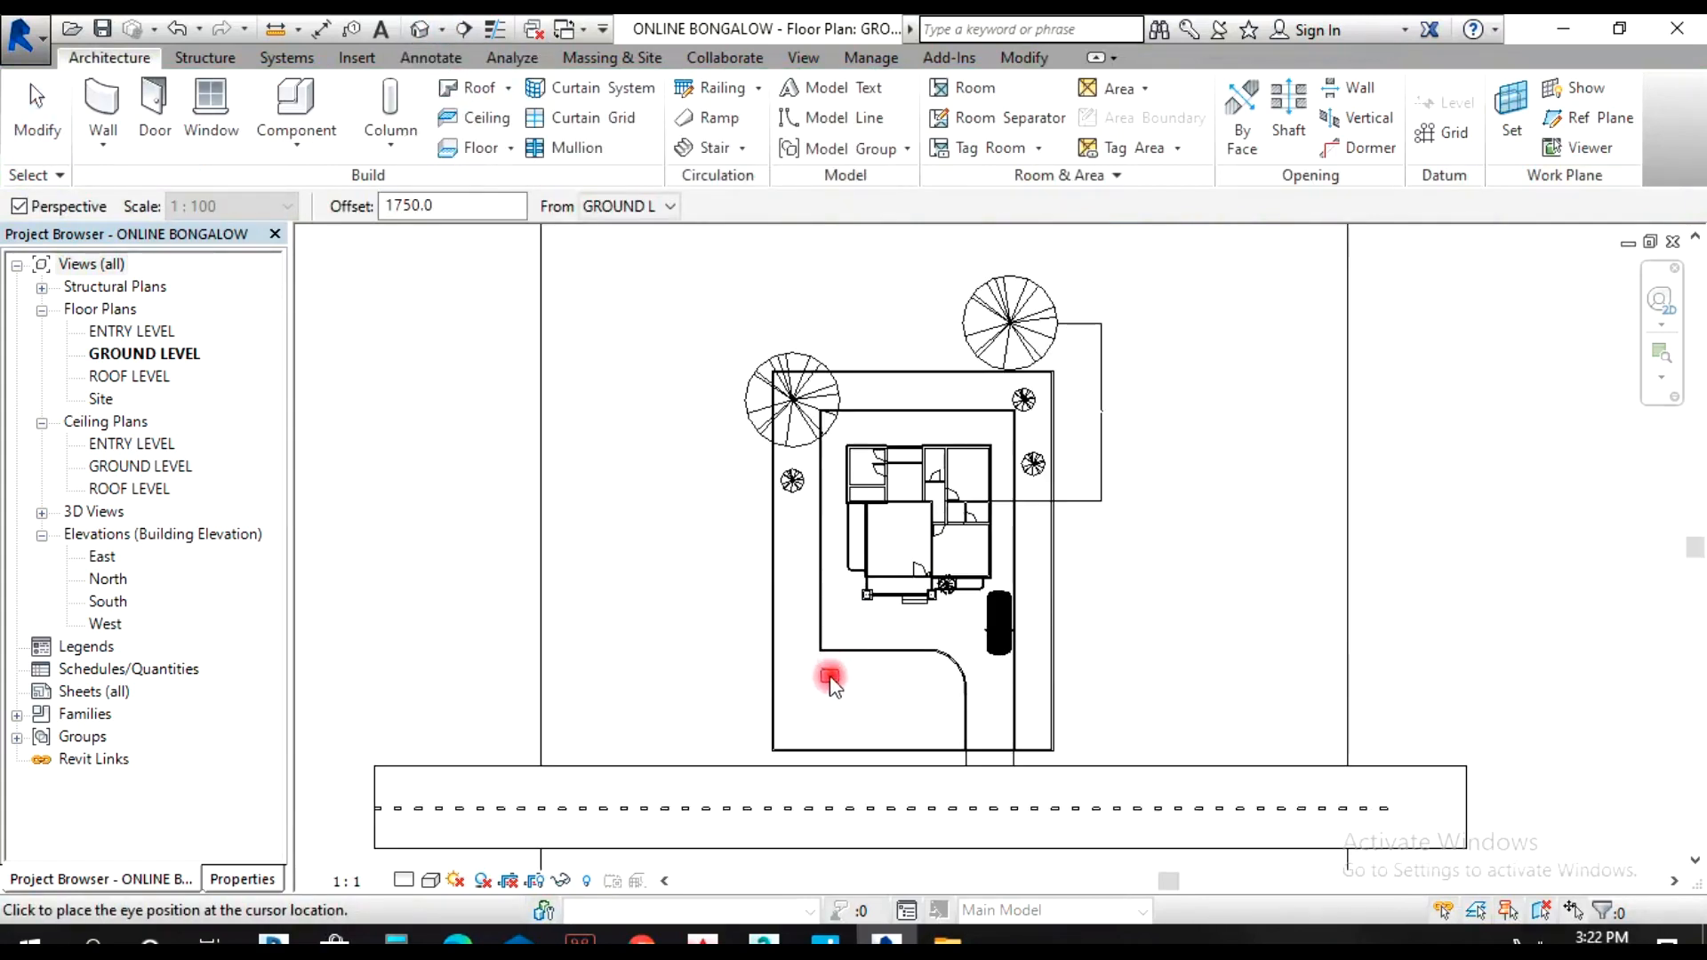
click(815, 697)
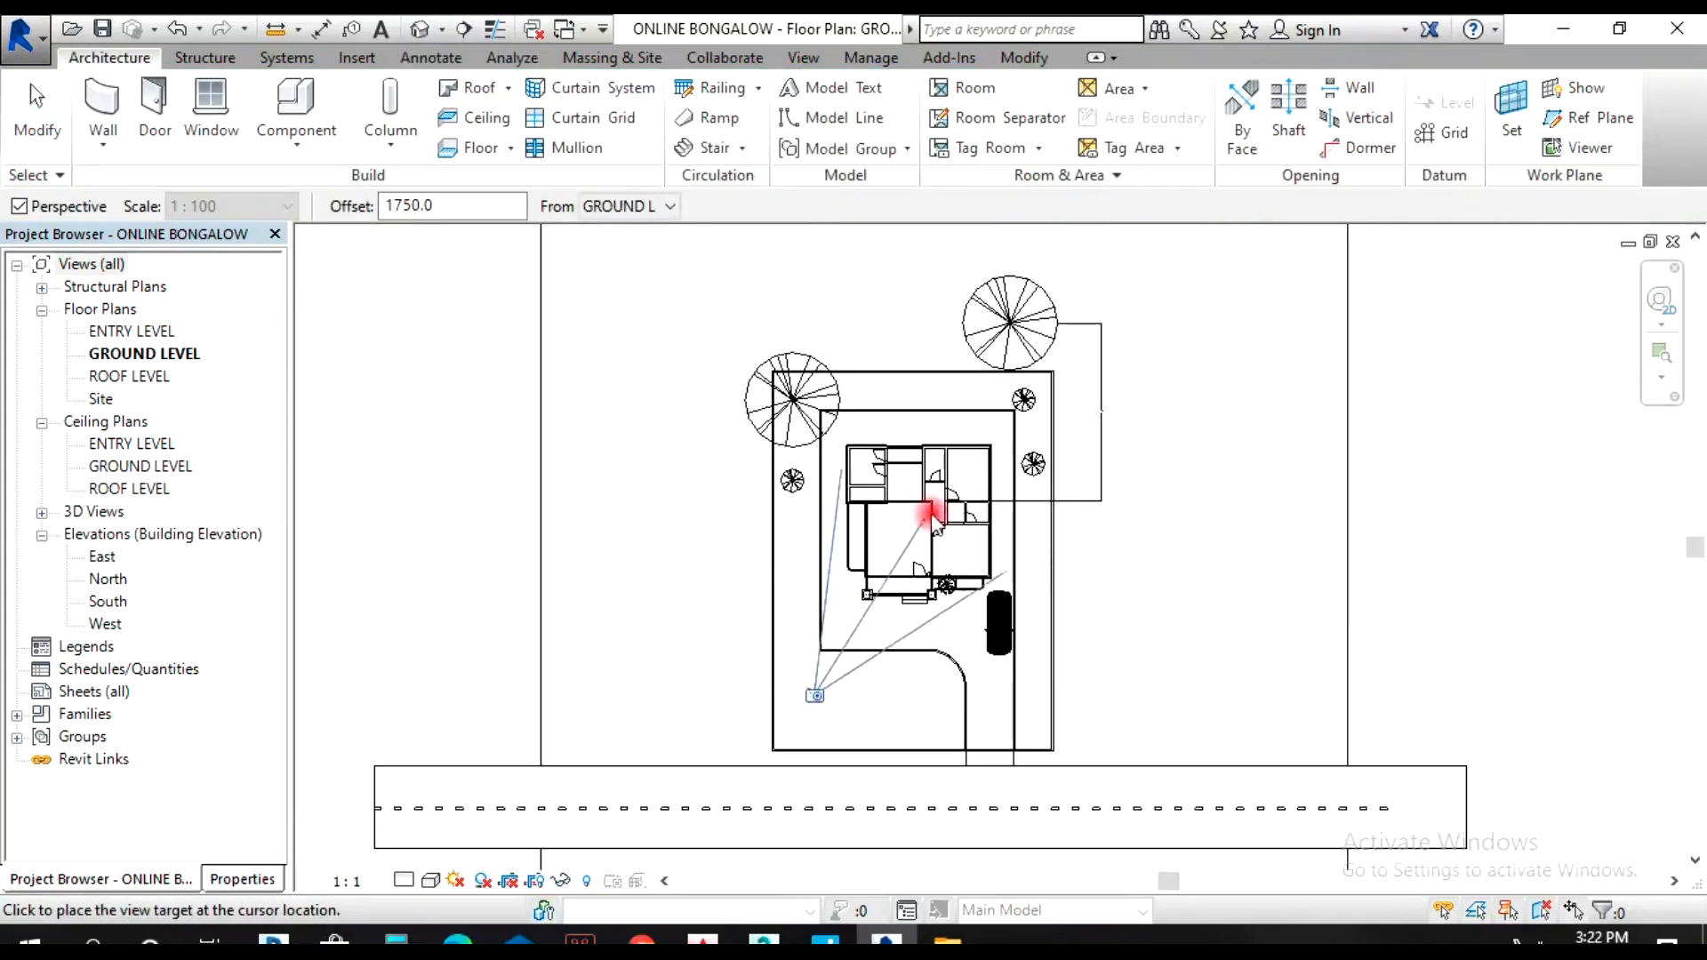
click(1033, 478)
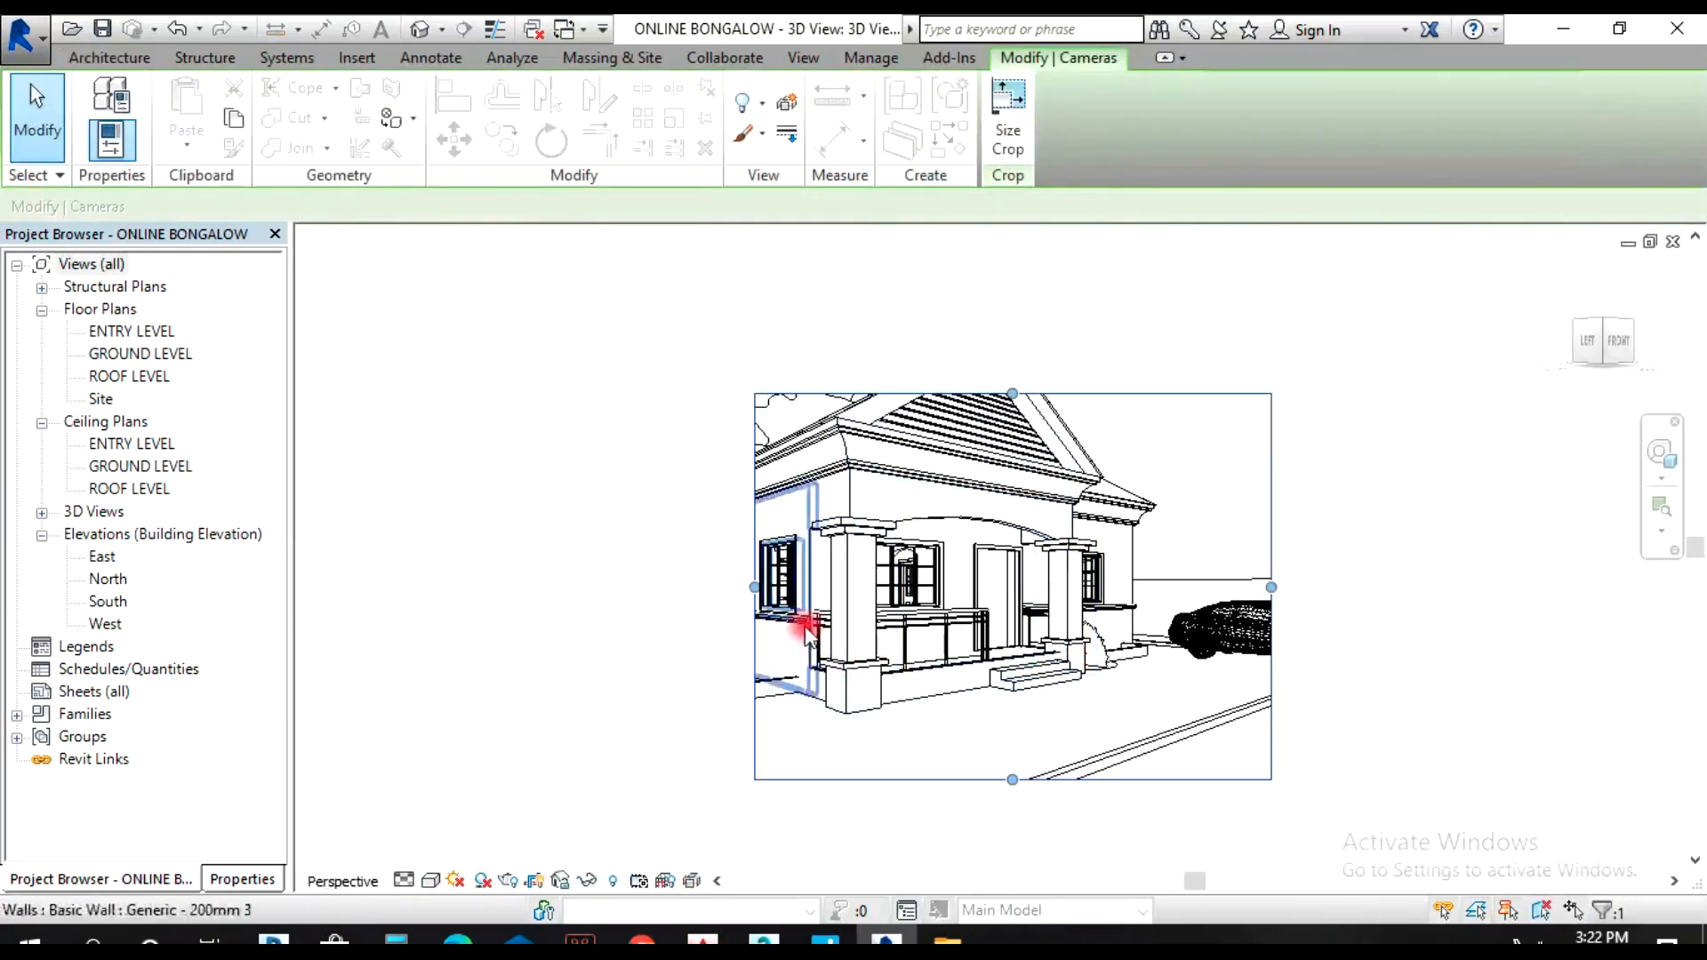
- Extend the new camera view's crop region to the left and upward to include the house's side wall and gable peak
drag(753, 583, 558, 580)
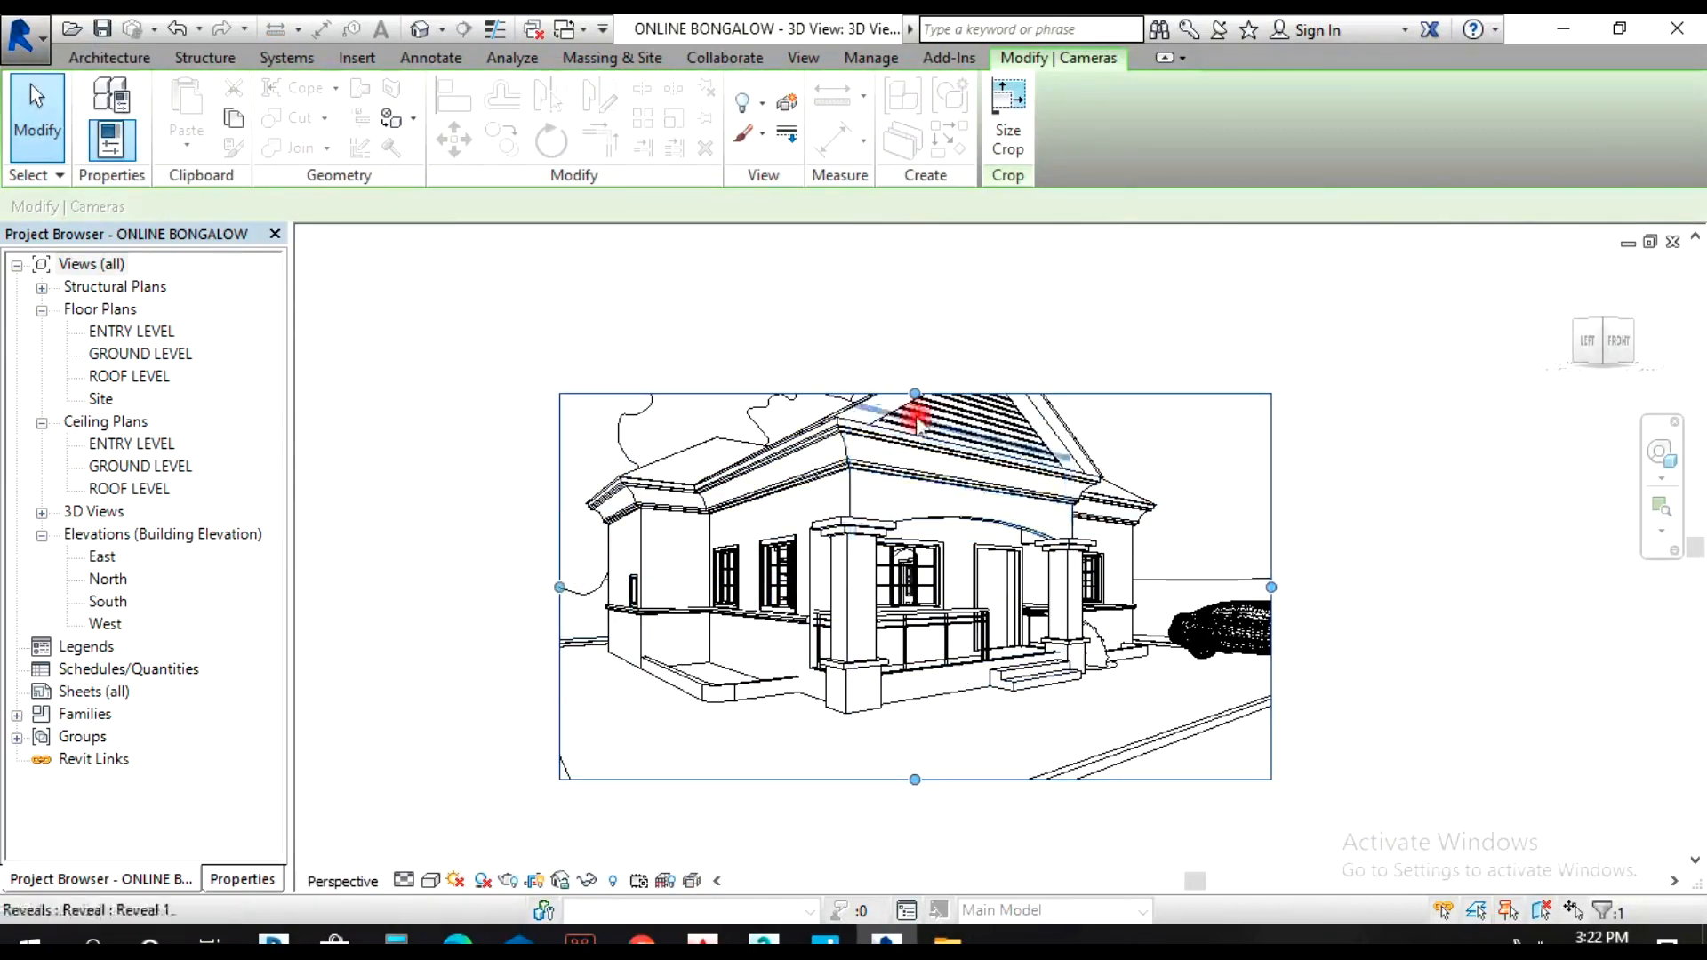
drag(915, 393, 917, 313)
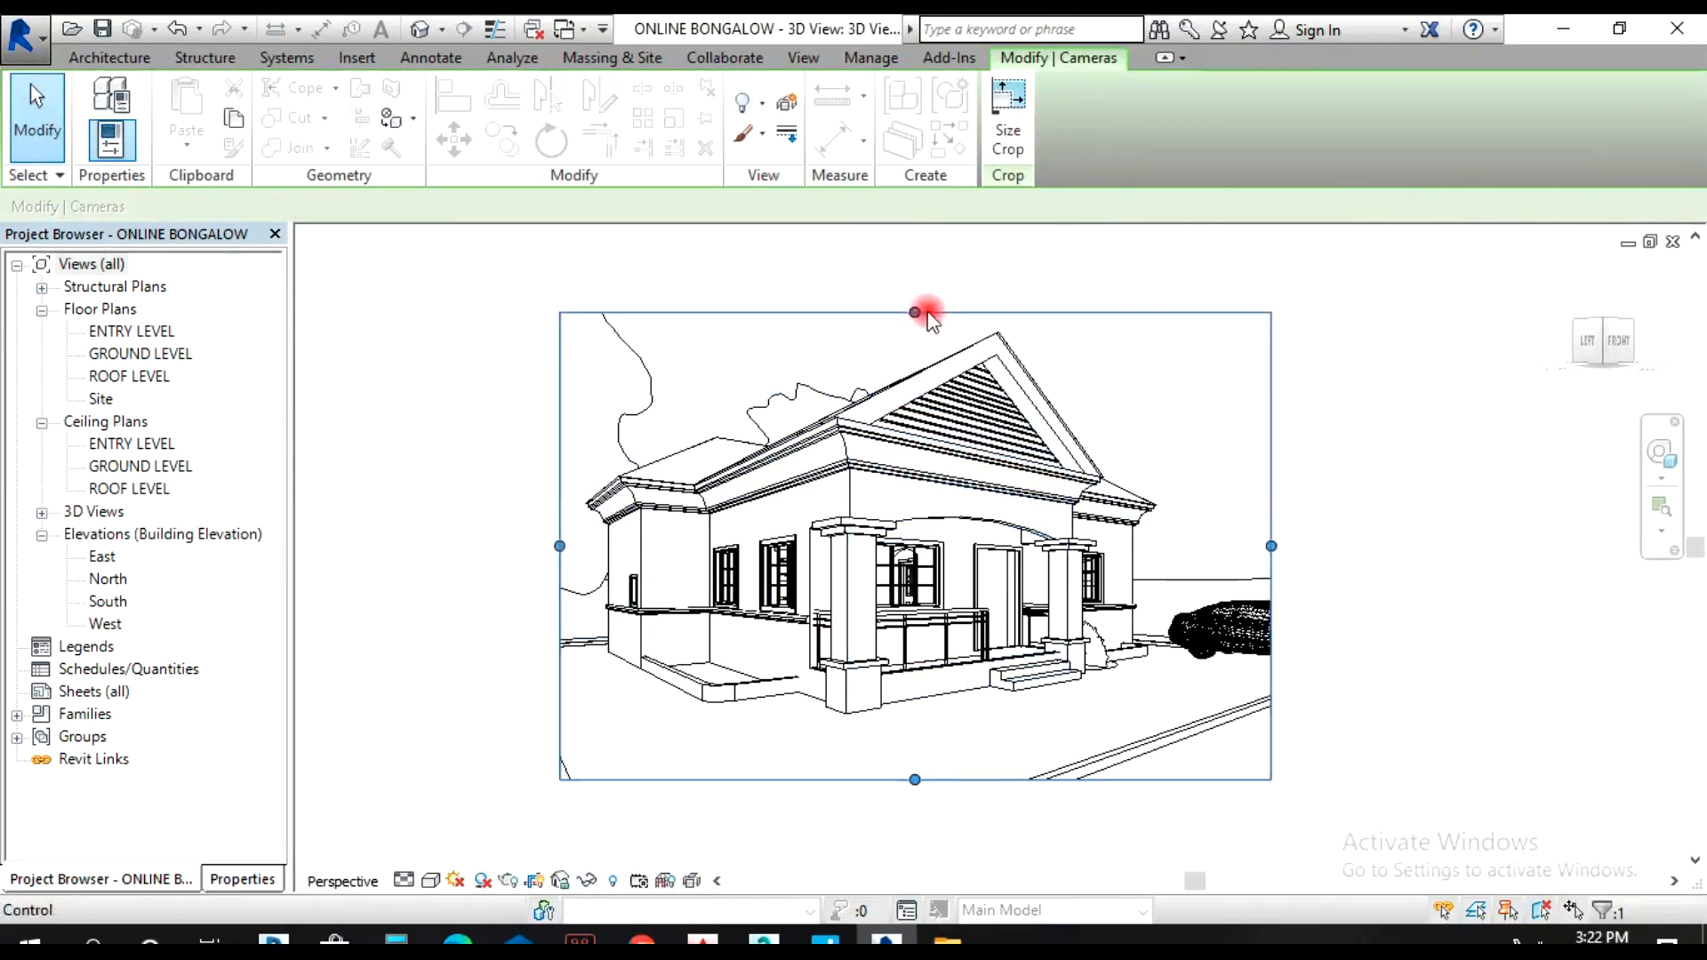
drag(915, 780, 915, 782)
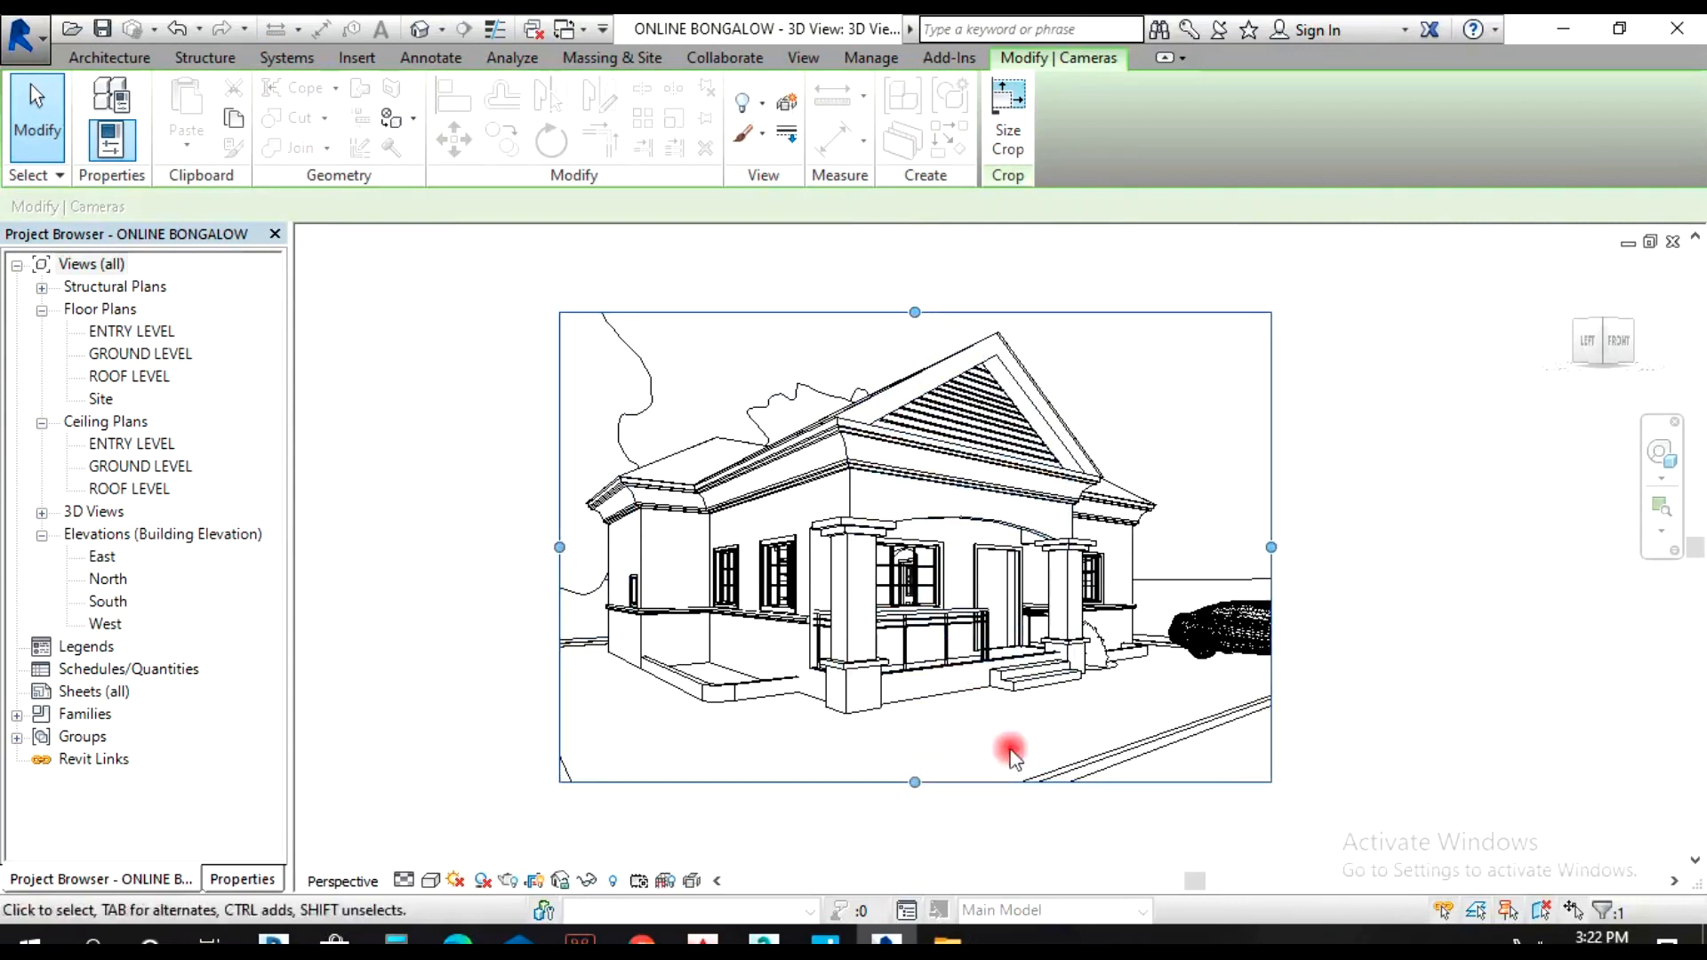
- Adjust the camera's viewpoint slightly with the navigation wheel
click(1663, 453)
click(1085, 572)
mouse_move(1084, 571)
mouse_down()
mouse_move(1010, 564)
mouse_move(1088, 562)
mouse_up()
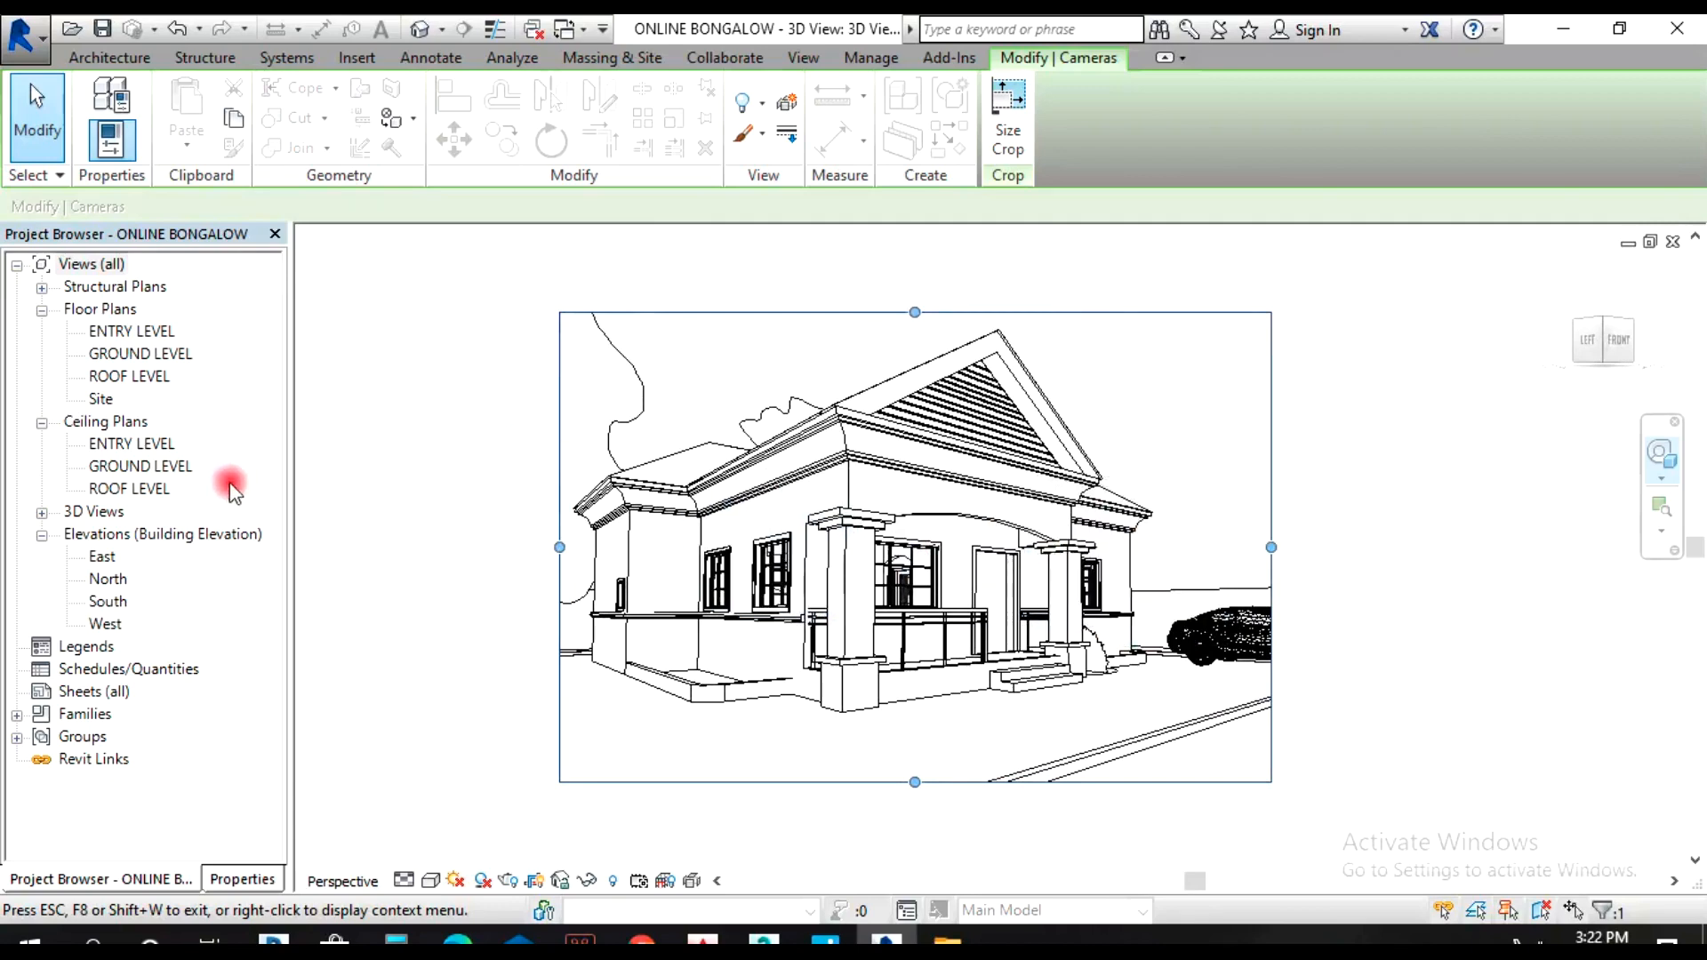
- Expand the list of 3D views and compare 3D View 1 with 3D View 2
click(41, 513)
double_click(134, 535)
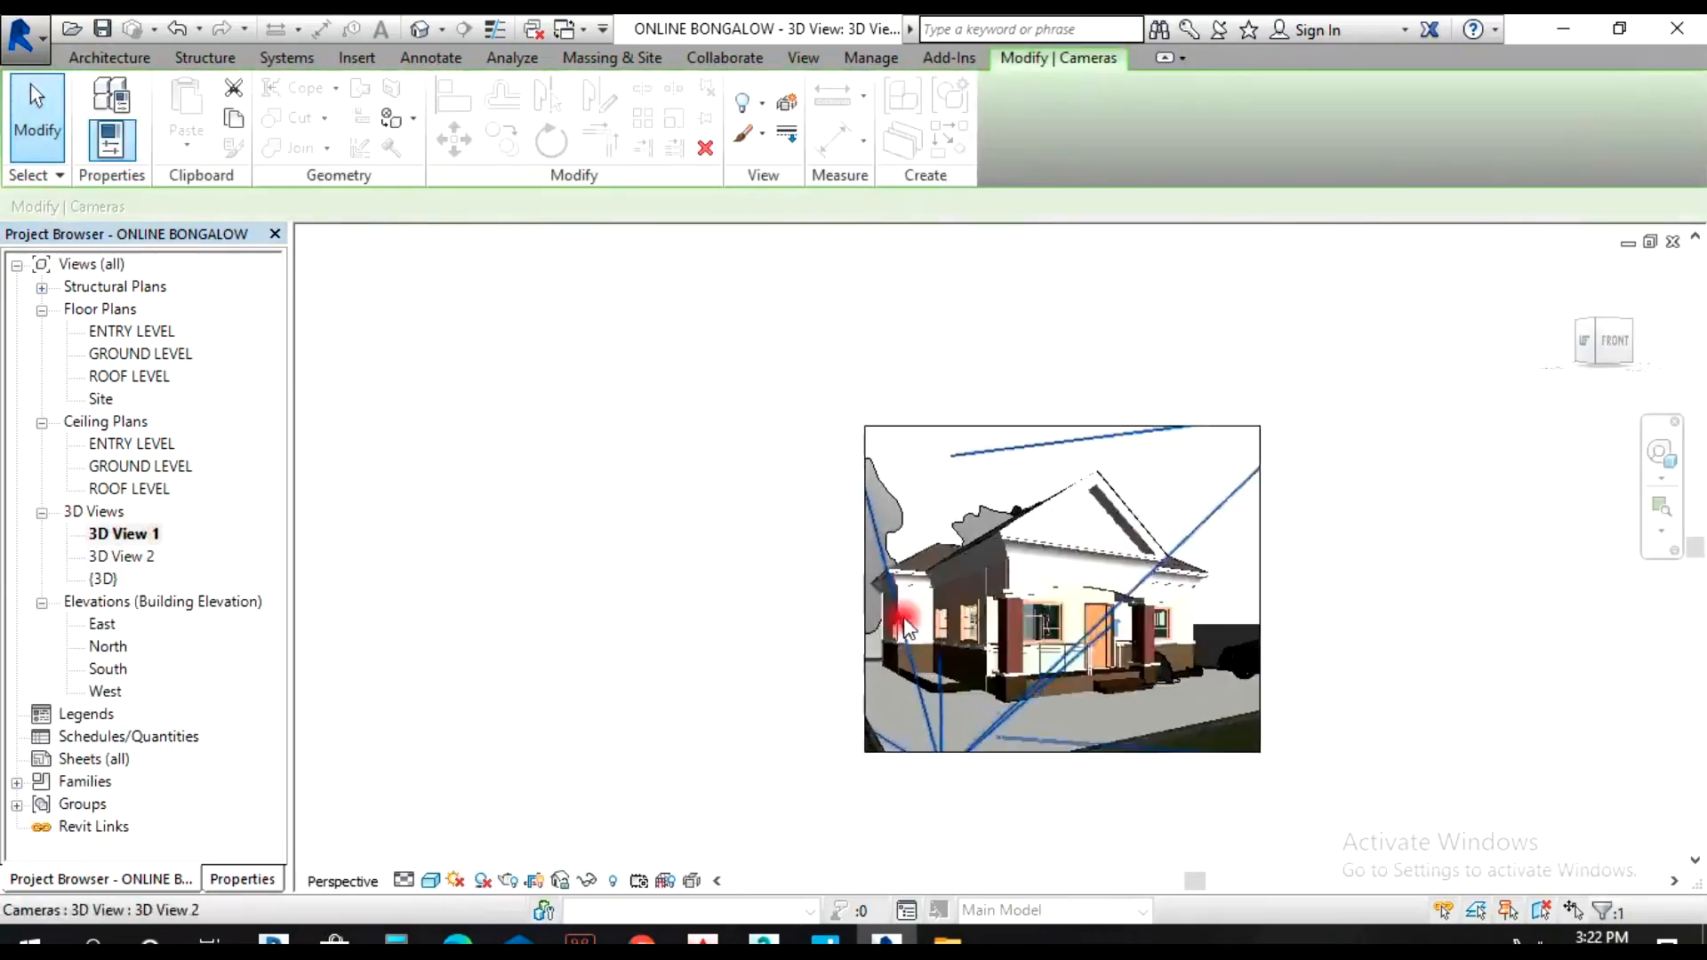
double_click(158, 555)
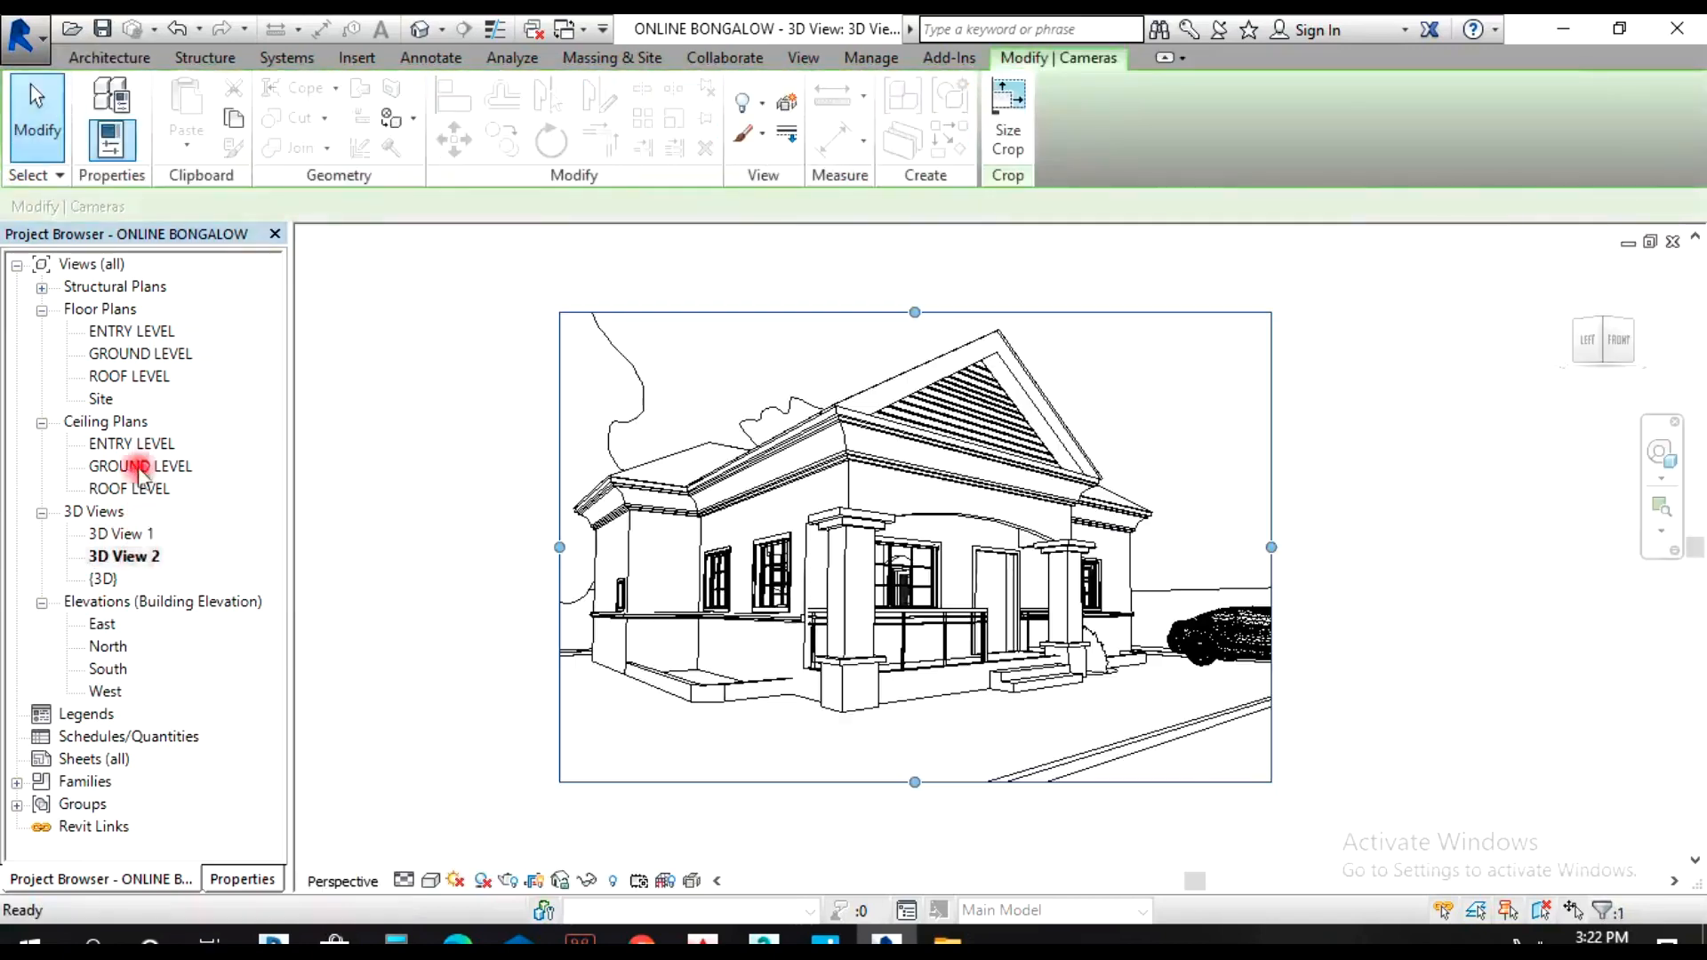
- On the GROUND LEVEL plan, place a third perspective camera in the front-right yard, aimed across the house at the rear-left tree
double_click(125, 354)
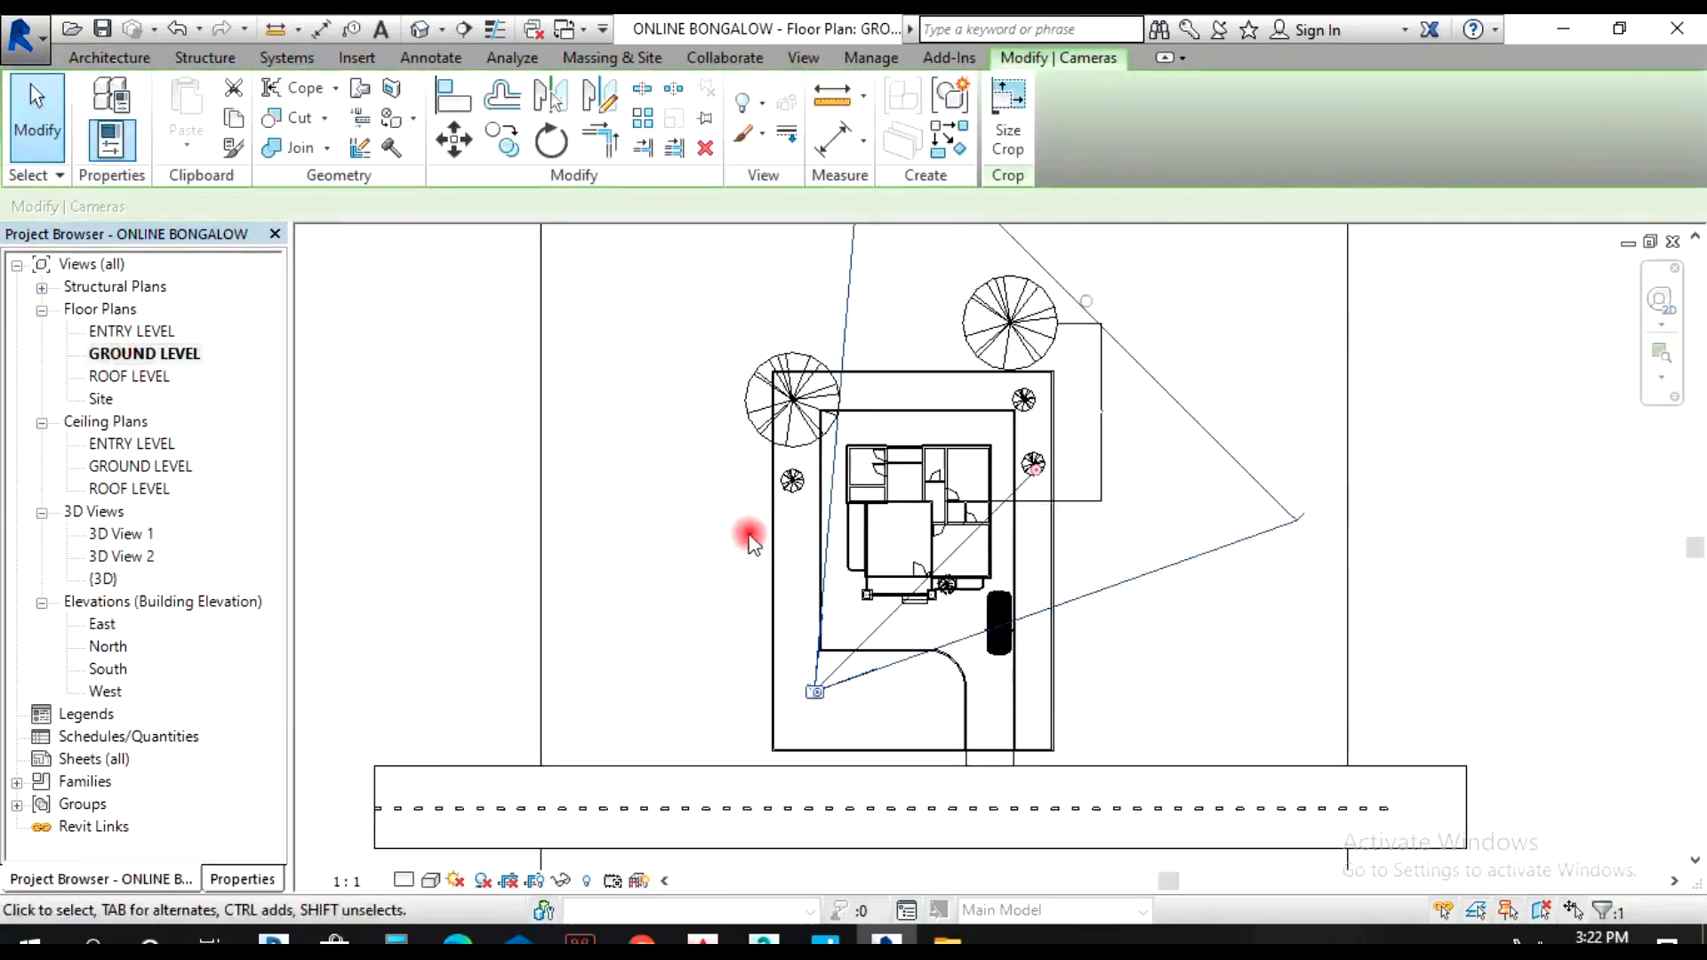
click(448, 29)
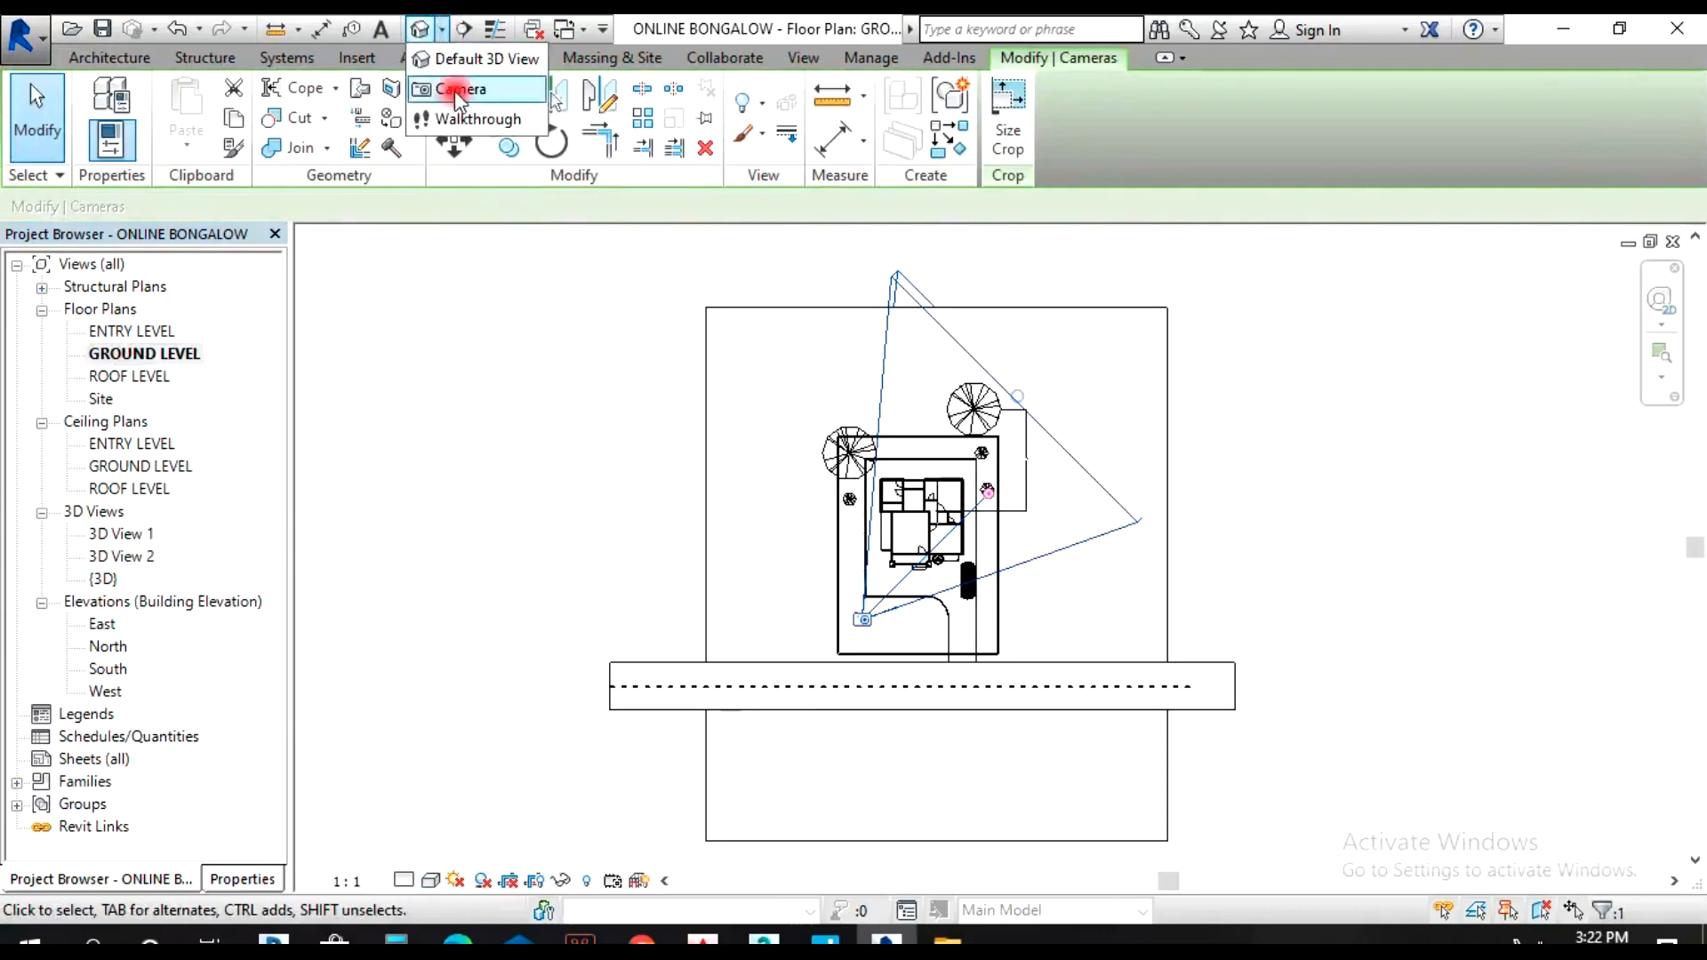
click(455, 91)
click(988, 620)
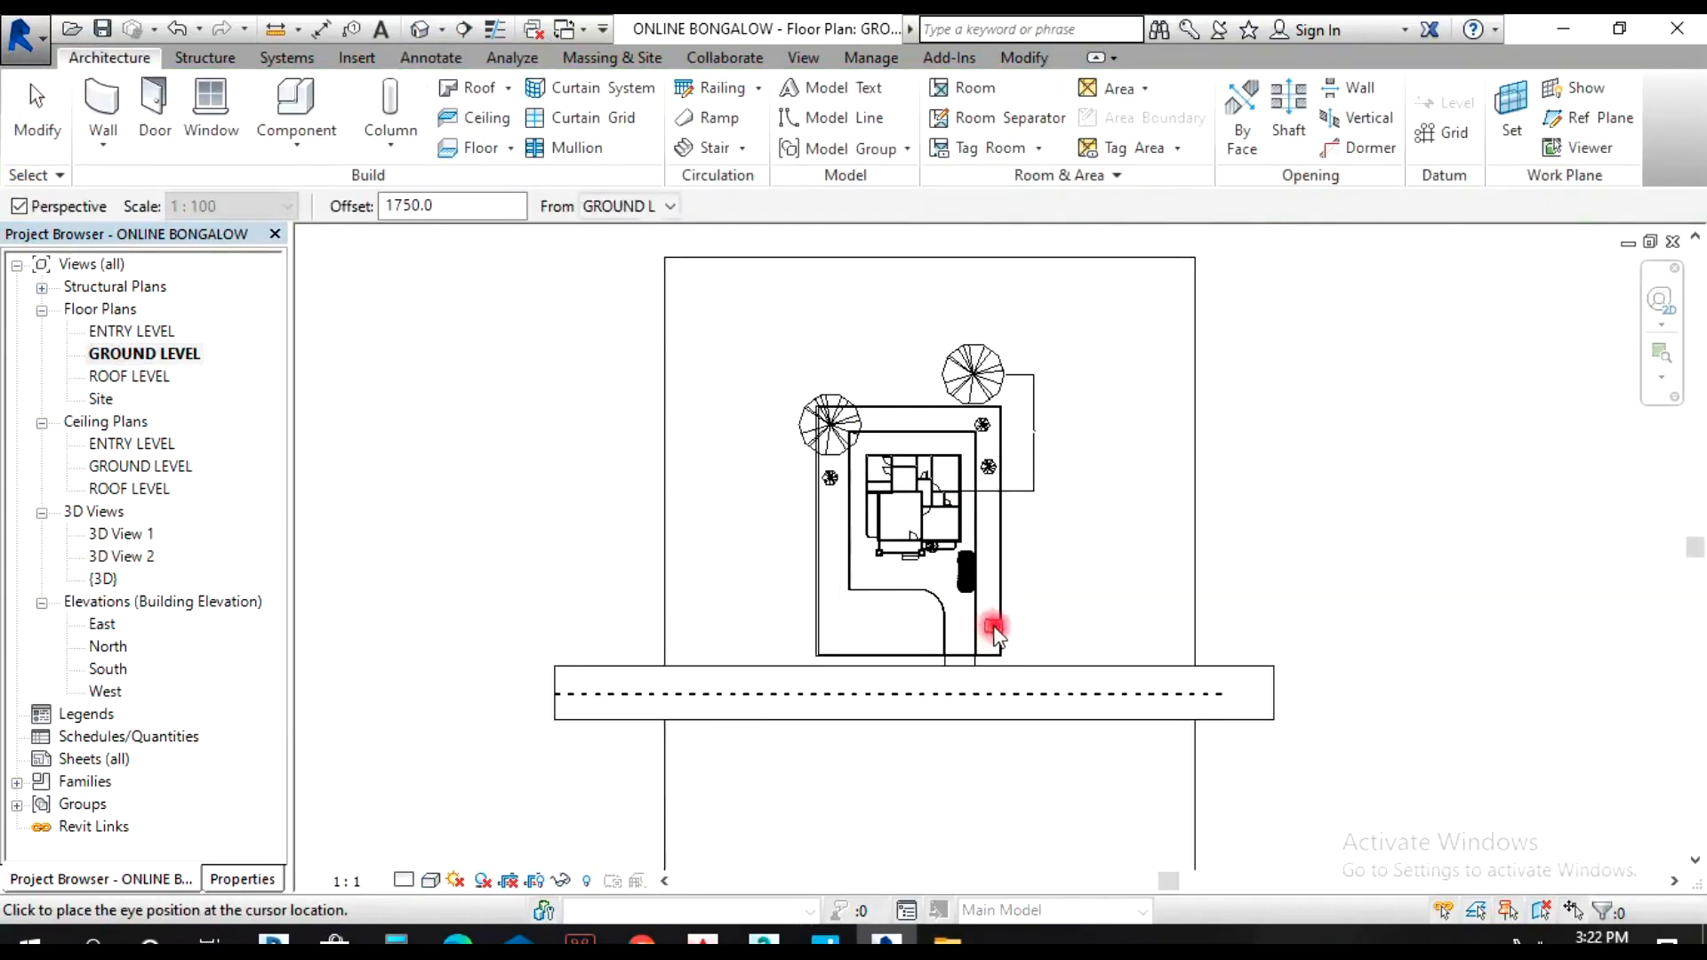
scroll(988, 621, up, 1)
click(812, 370)
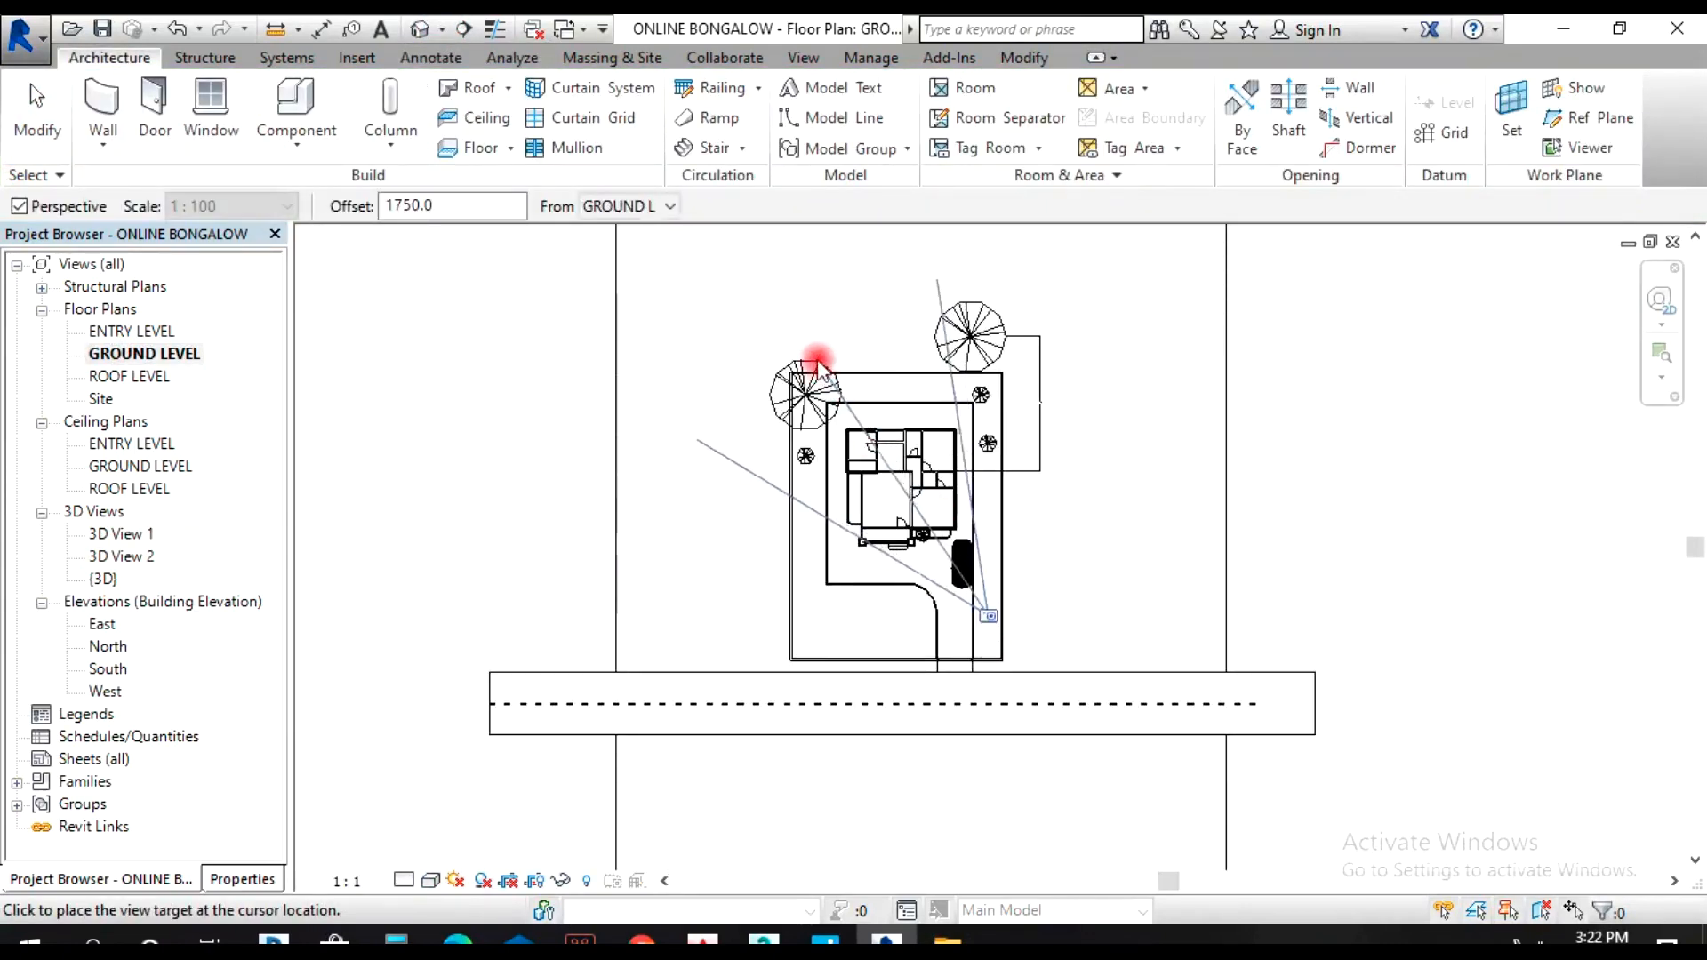
- Widen the new camera view's crop region on both sides to include the whole porch, and set its visual style to Shaded
scroll(1065, 756, down, 3)
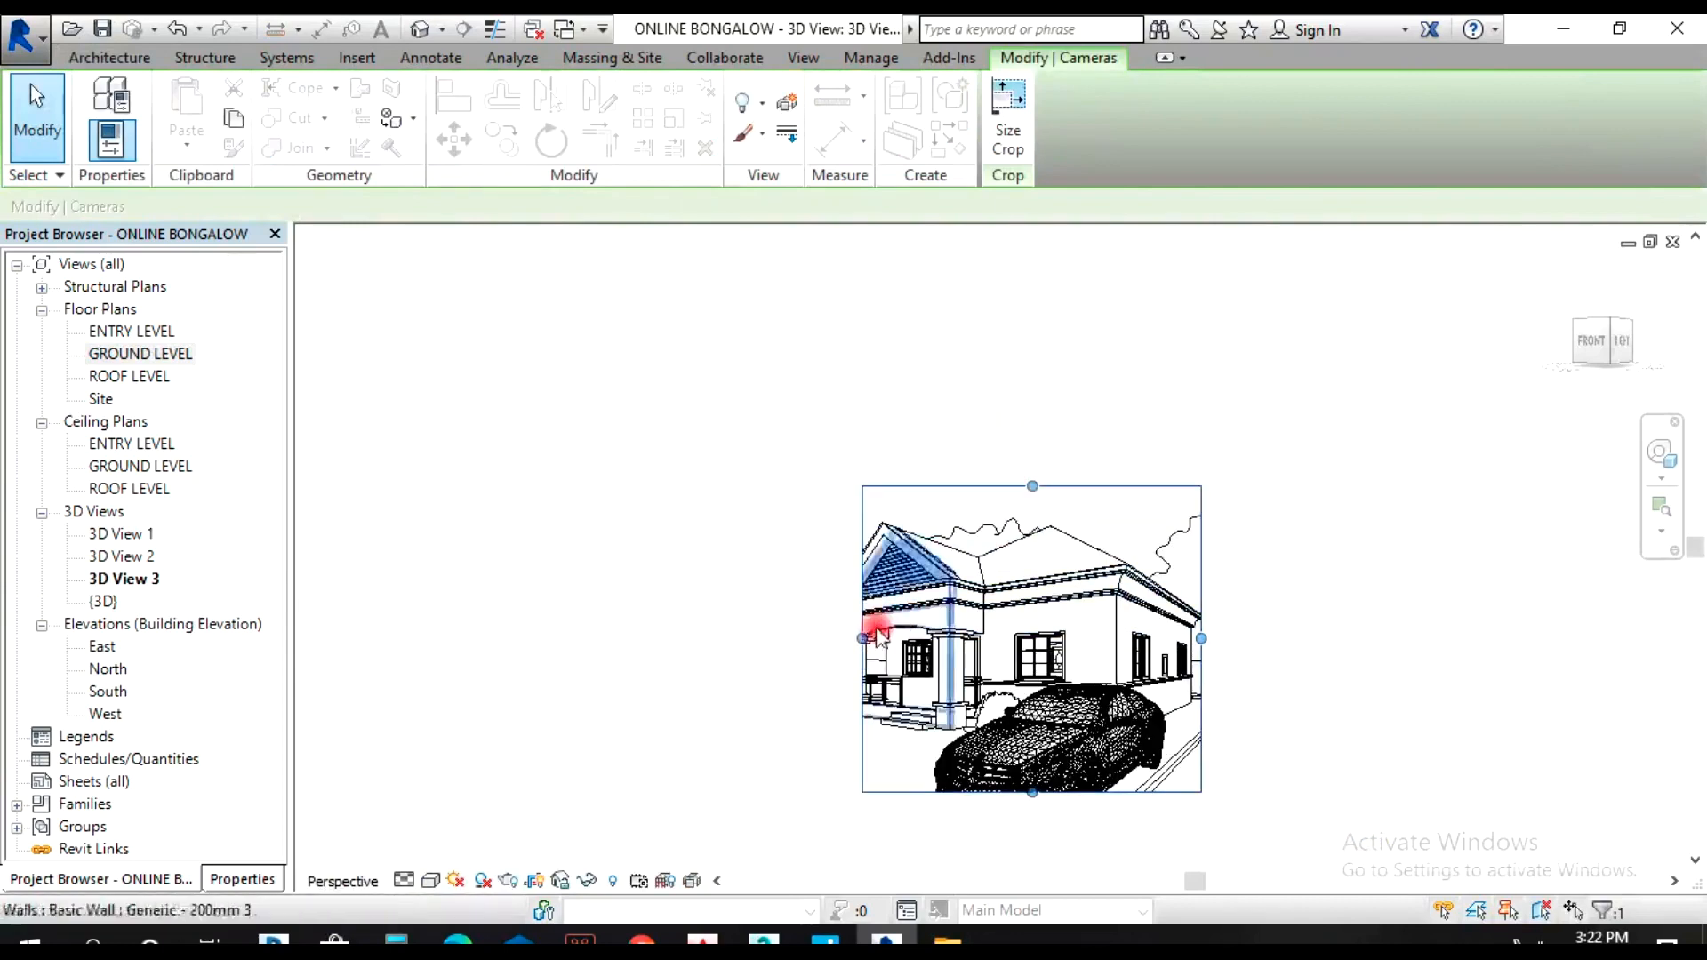
drag(861, 638, 805, 638)
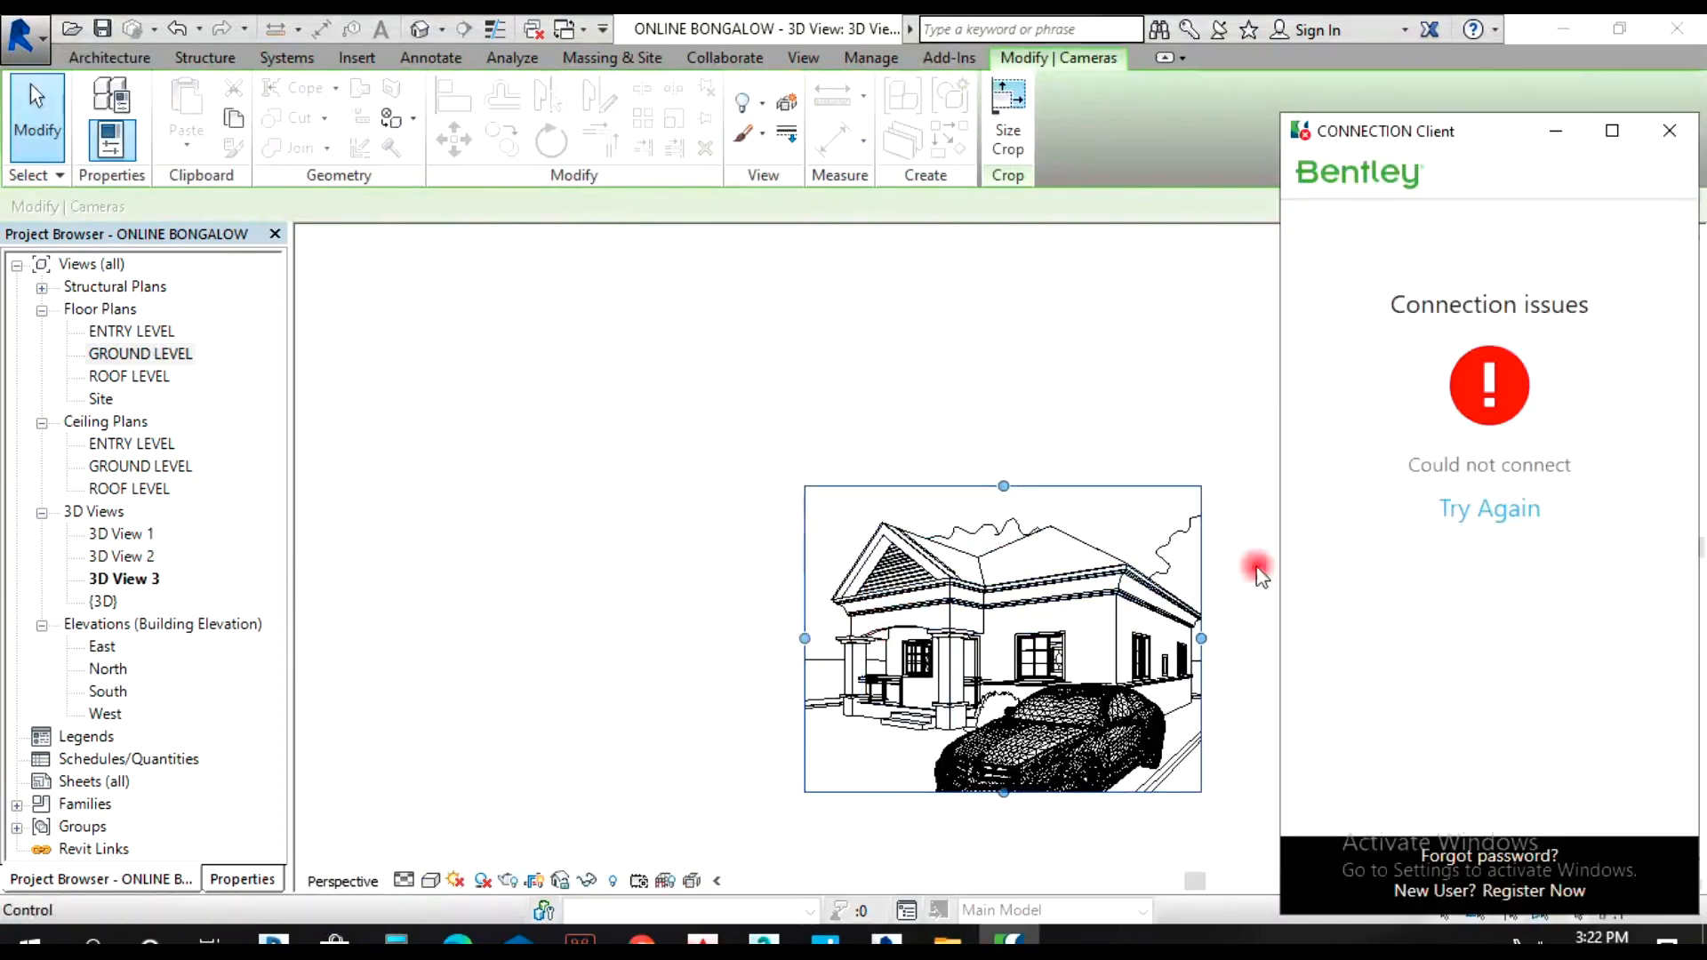
click(1669, 132)
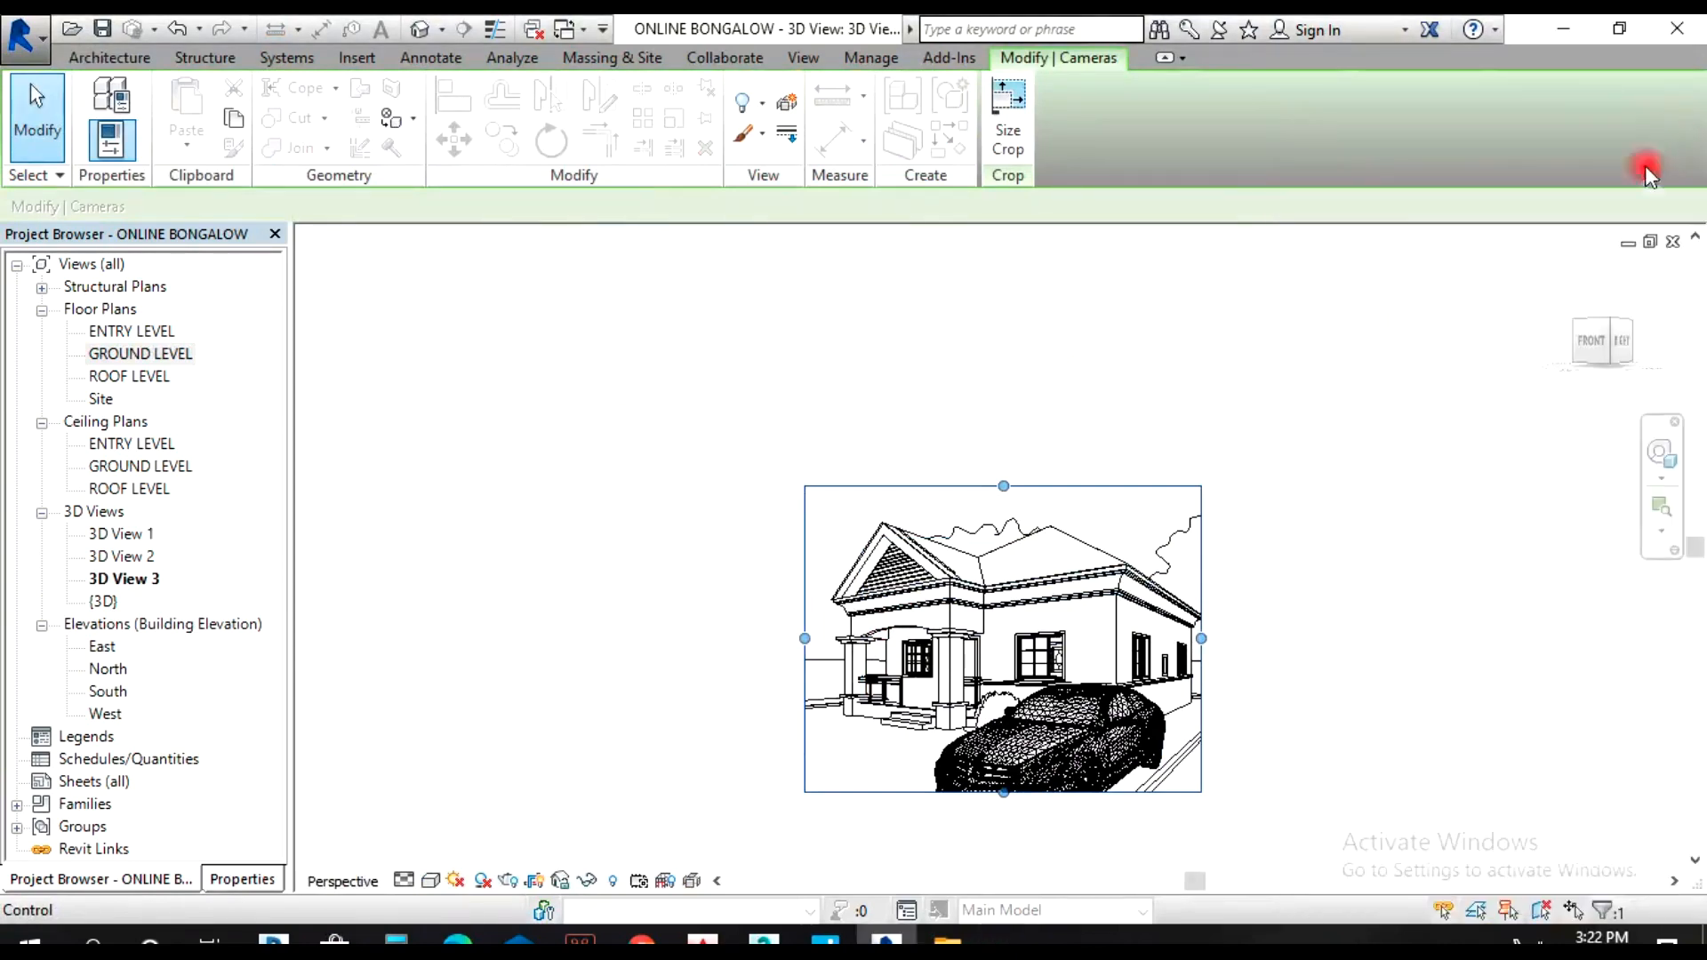
drag(1201, 638, 1229, 638)
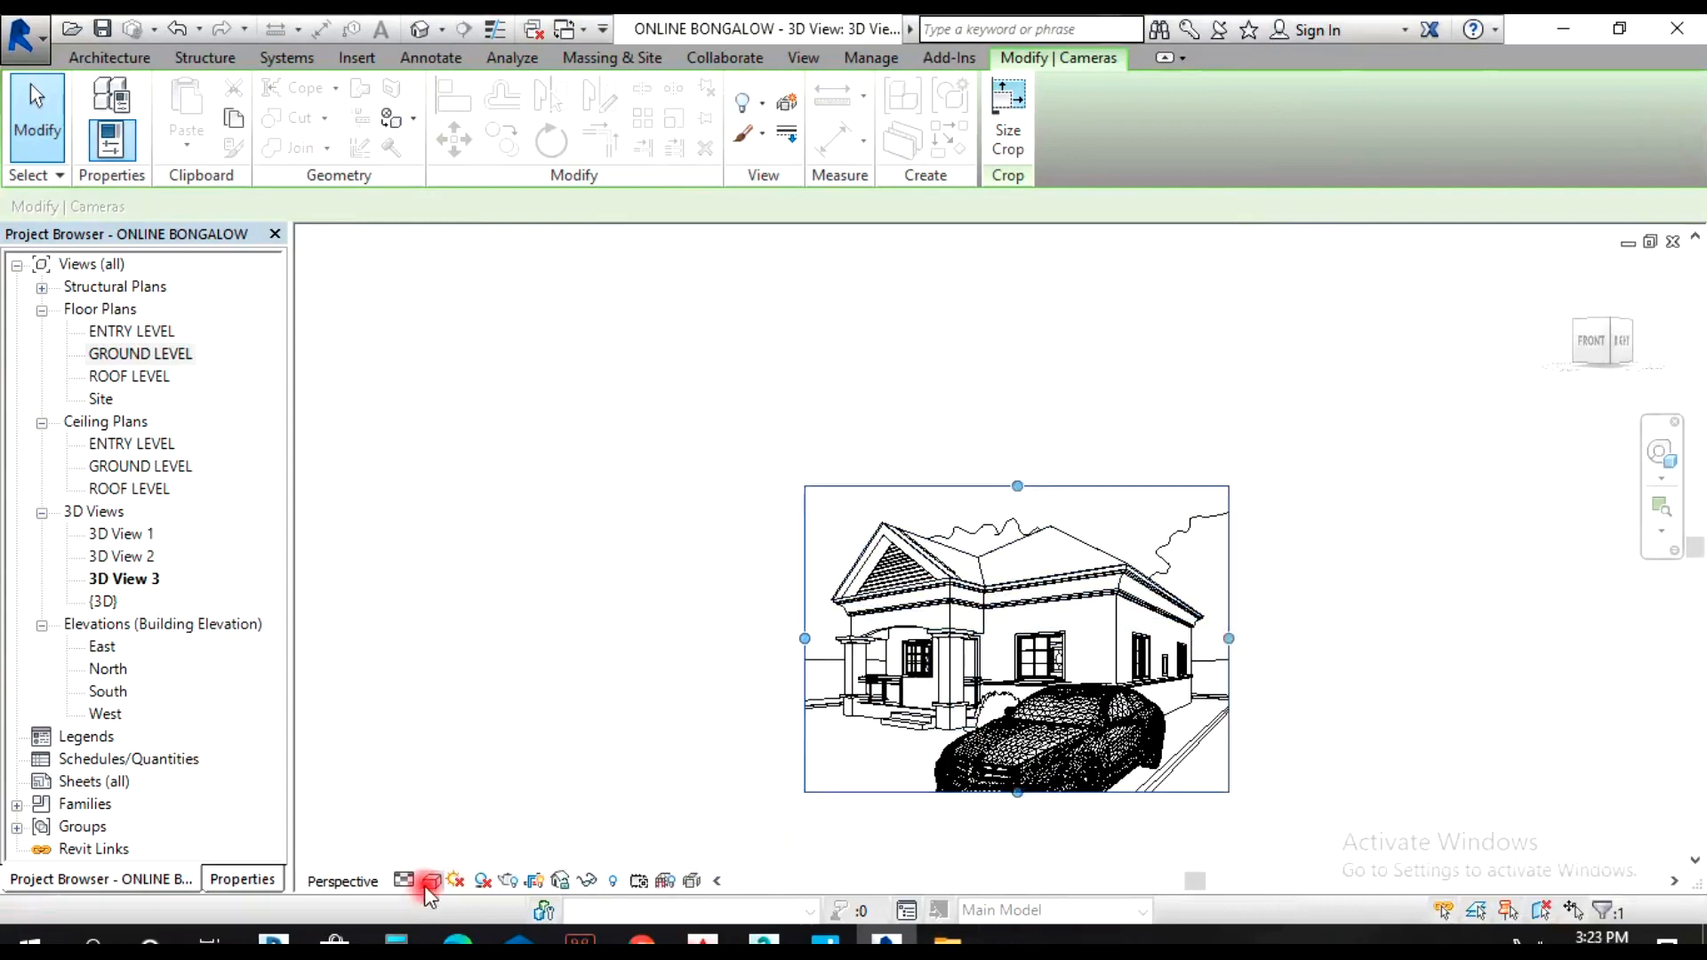
click(431, 882)
click(471, 802)
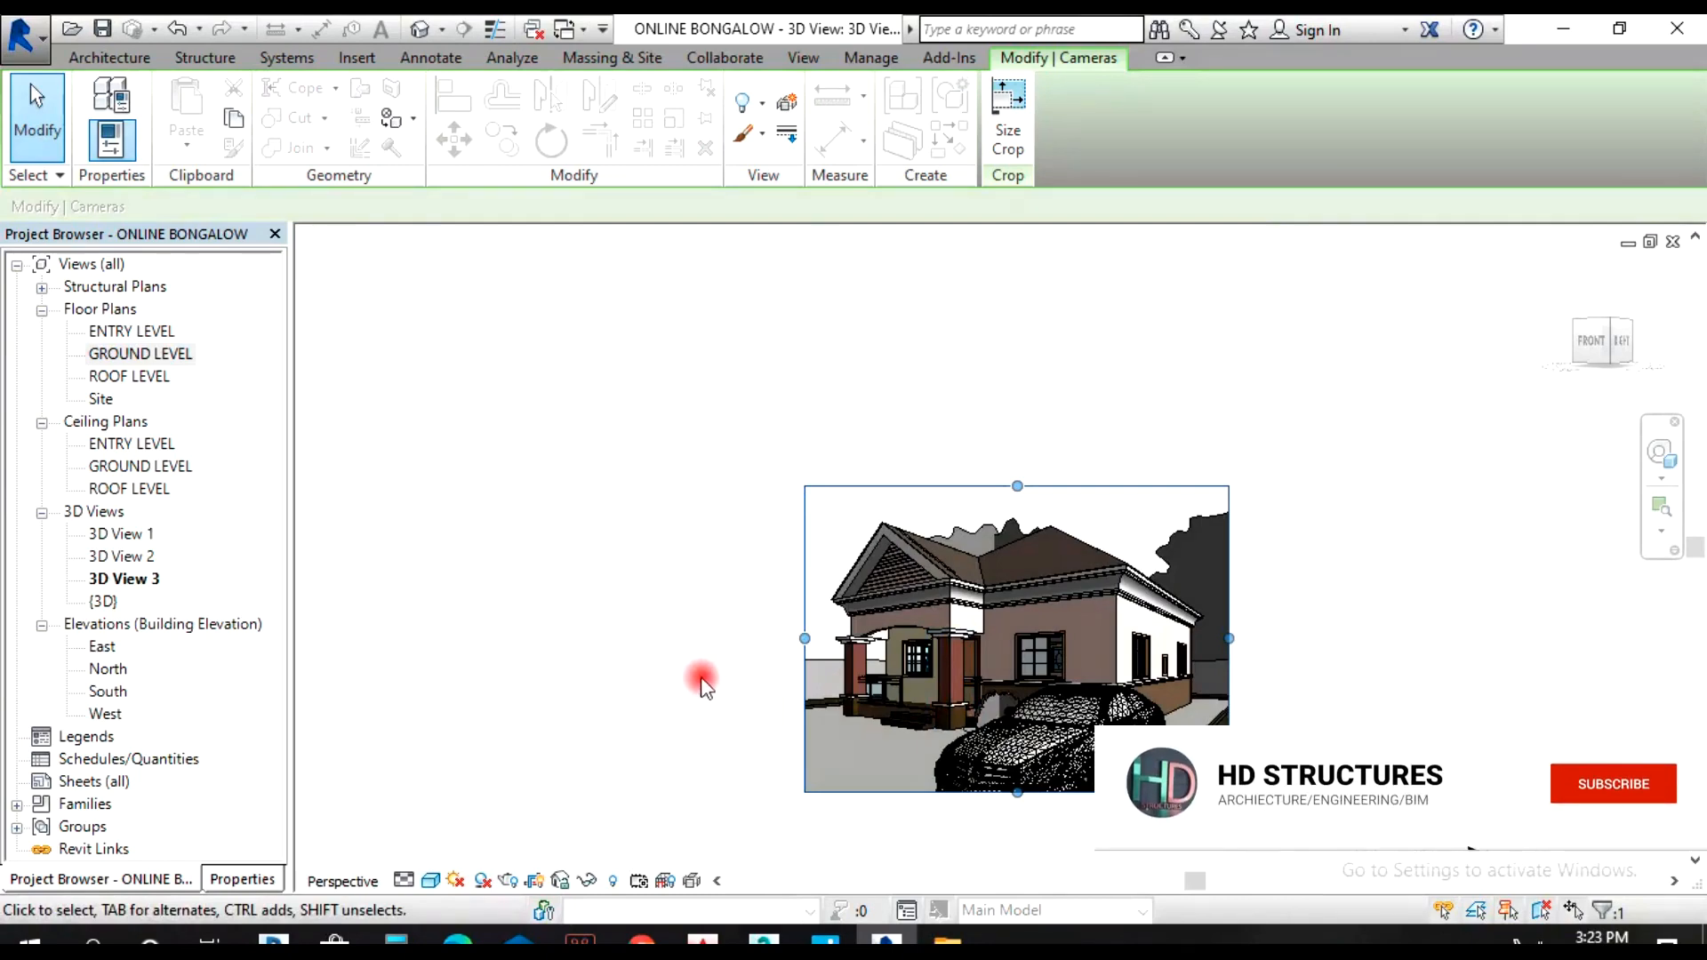
- Load the M_RPC Male family from the Entourage library folder for placement on the GROUND LEVEL plan
double_click(114, 354)
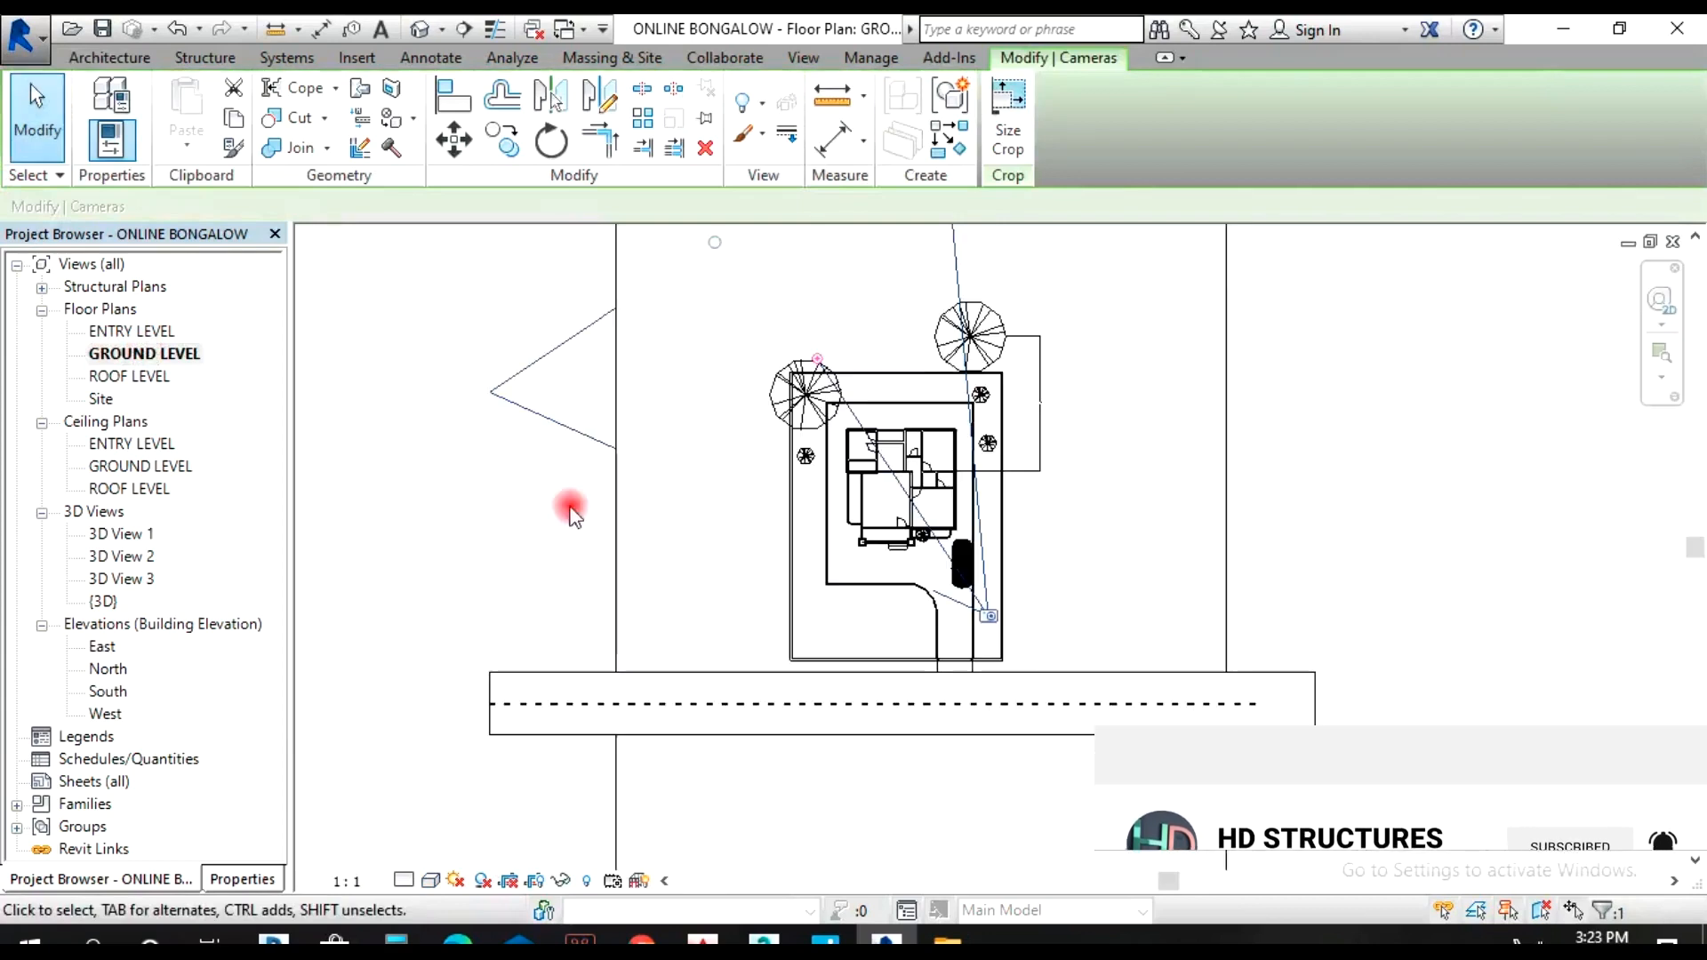
click(129, 63)
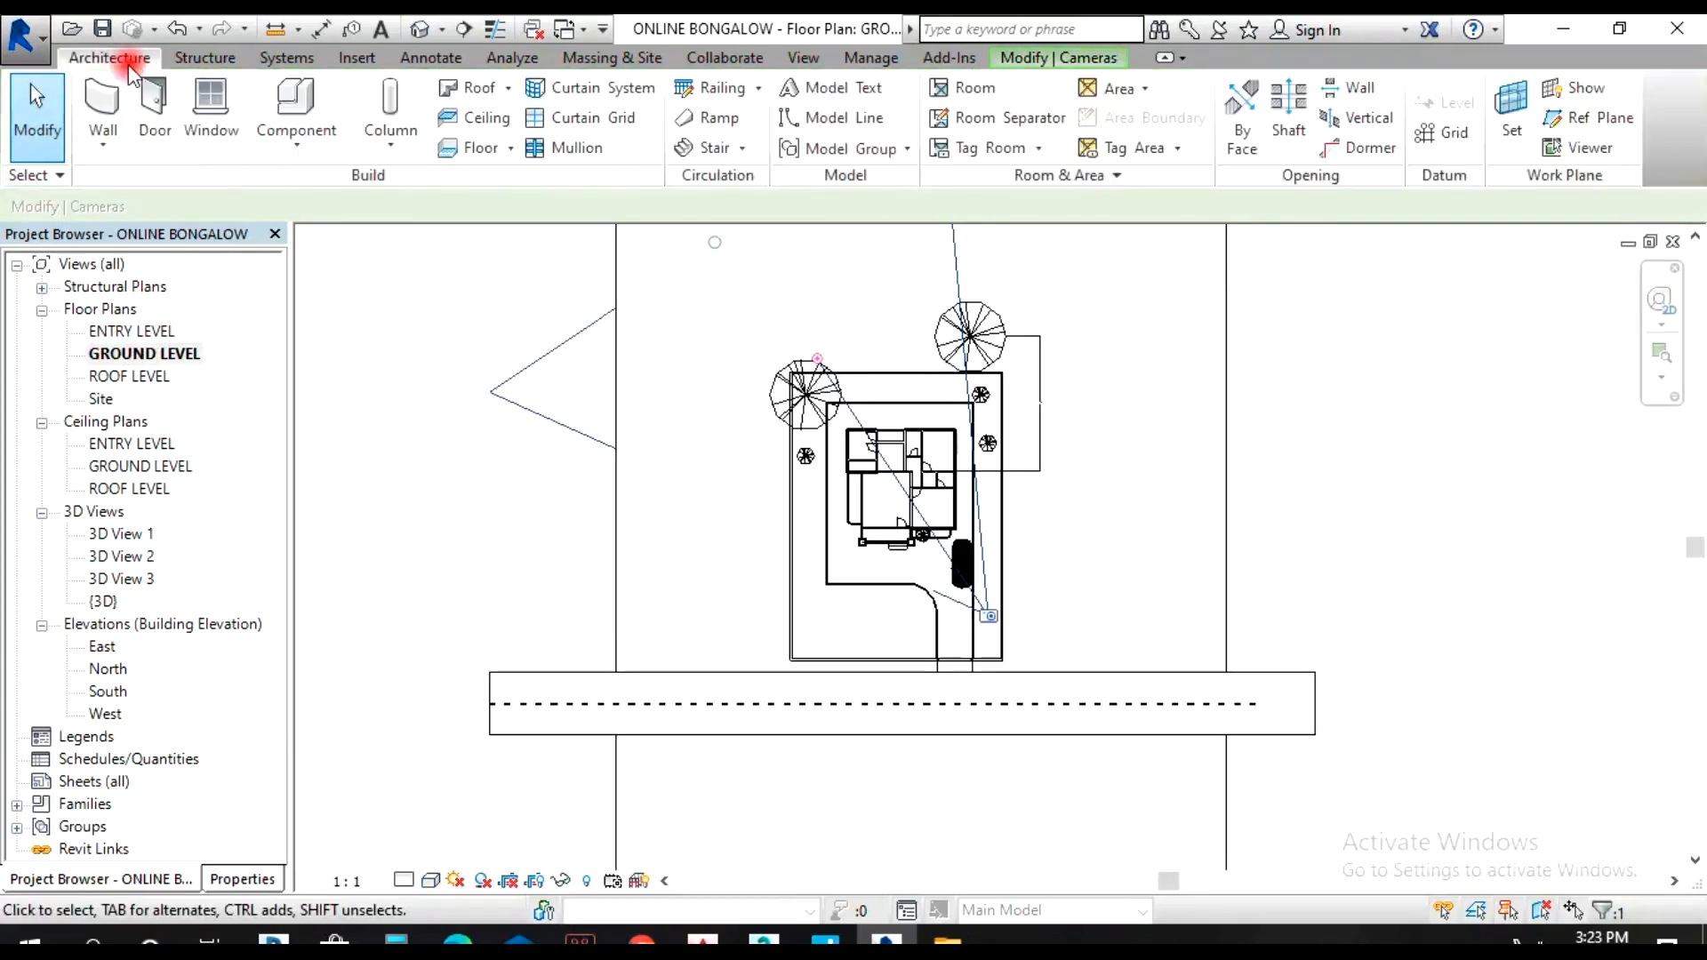
click(293, 111)
click(1008, 138)
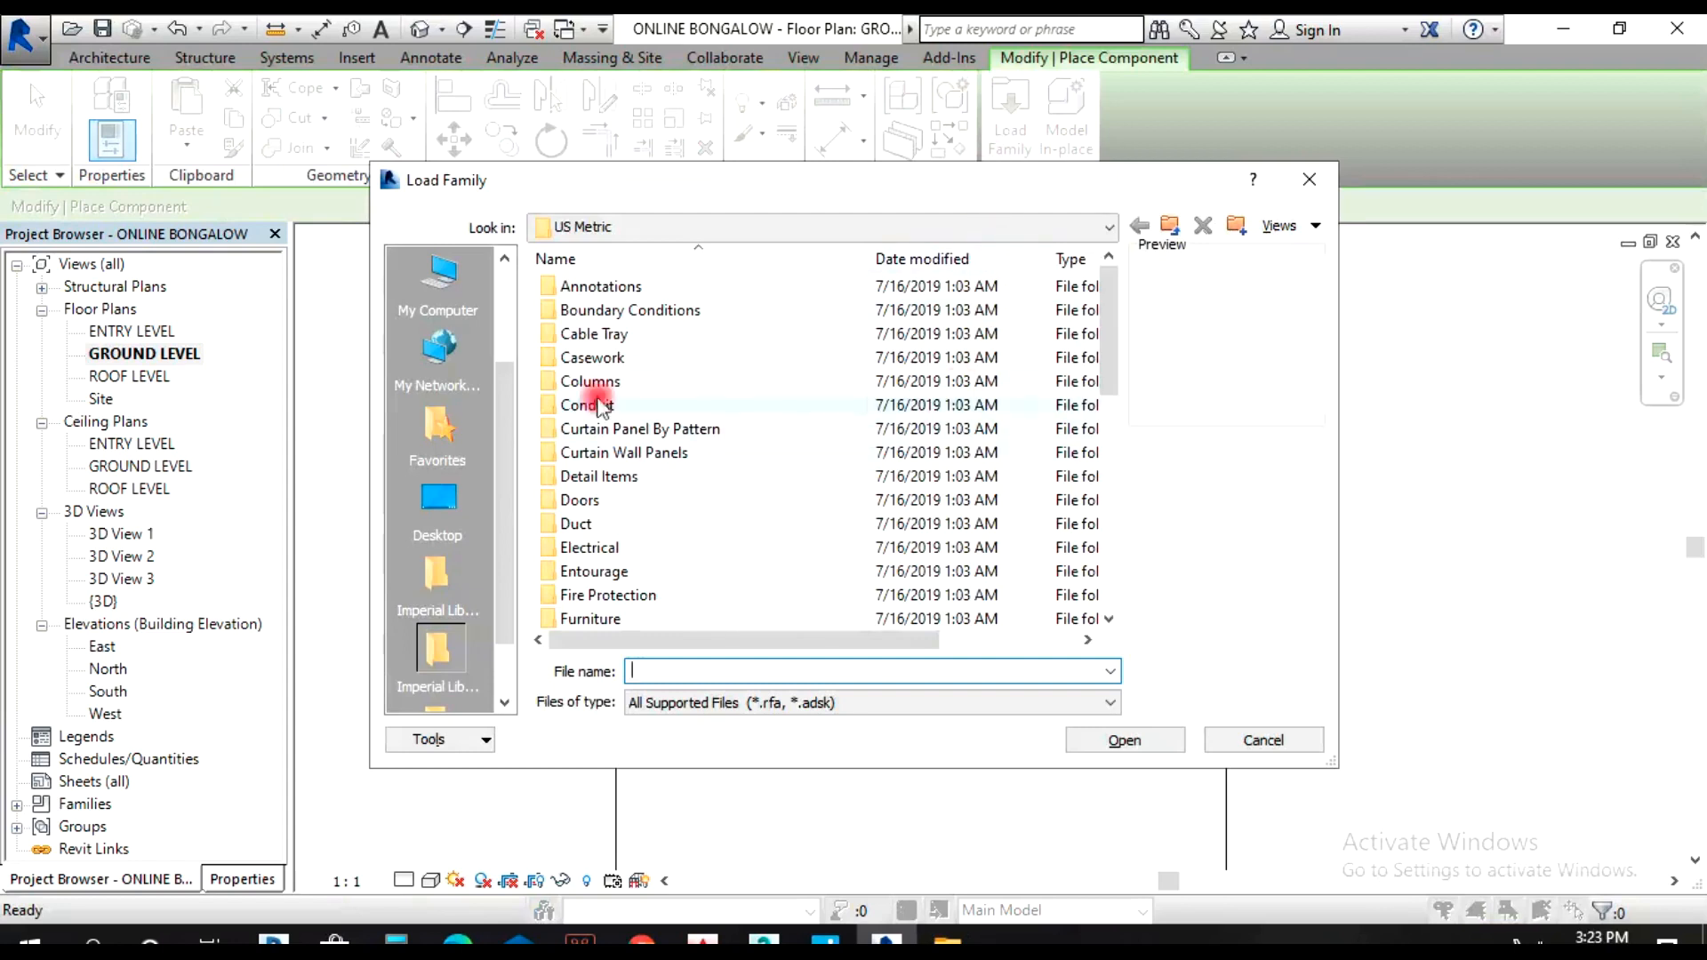
scroll(676, 467, down, 3)
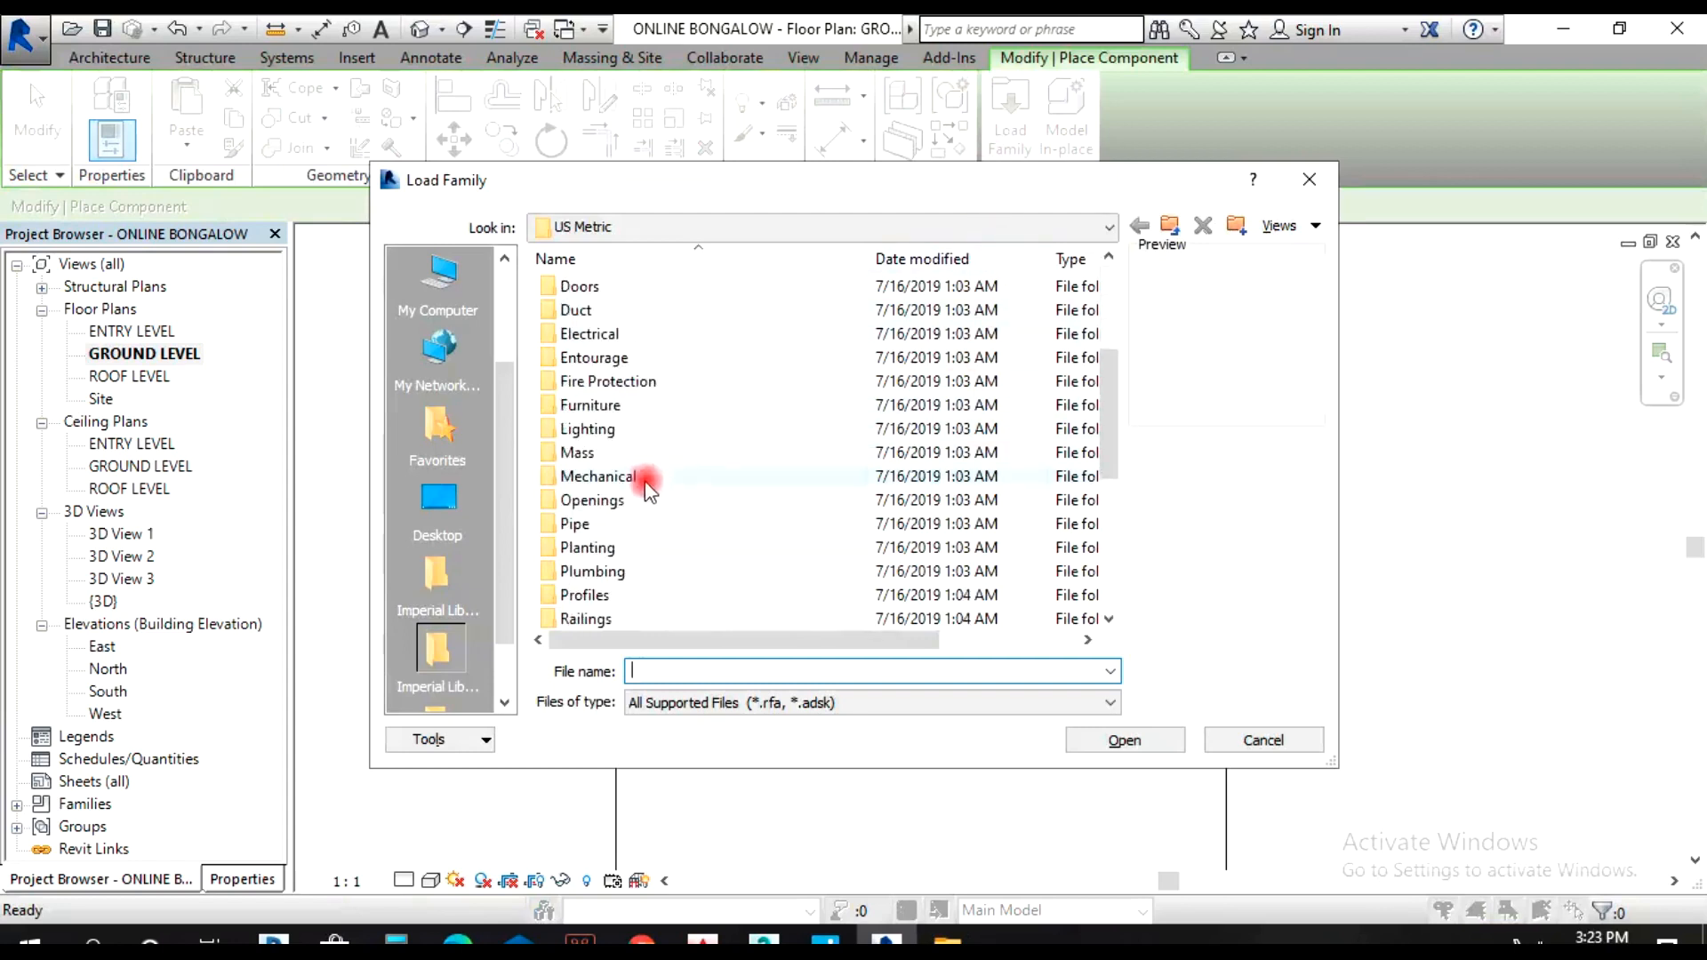
double_click(596, 357)
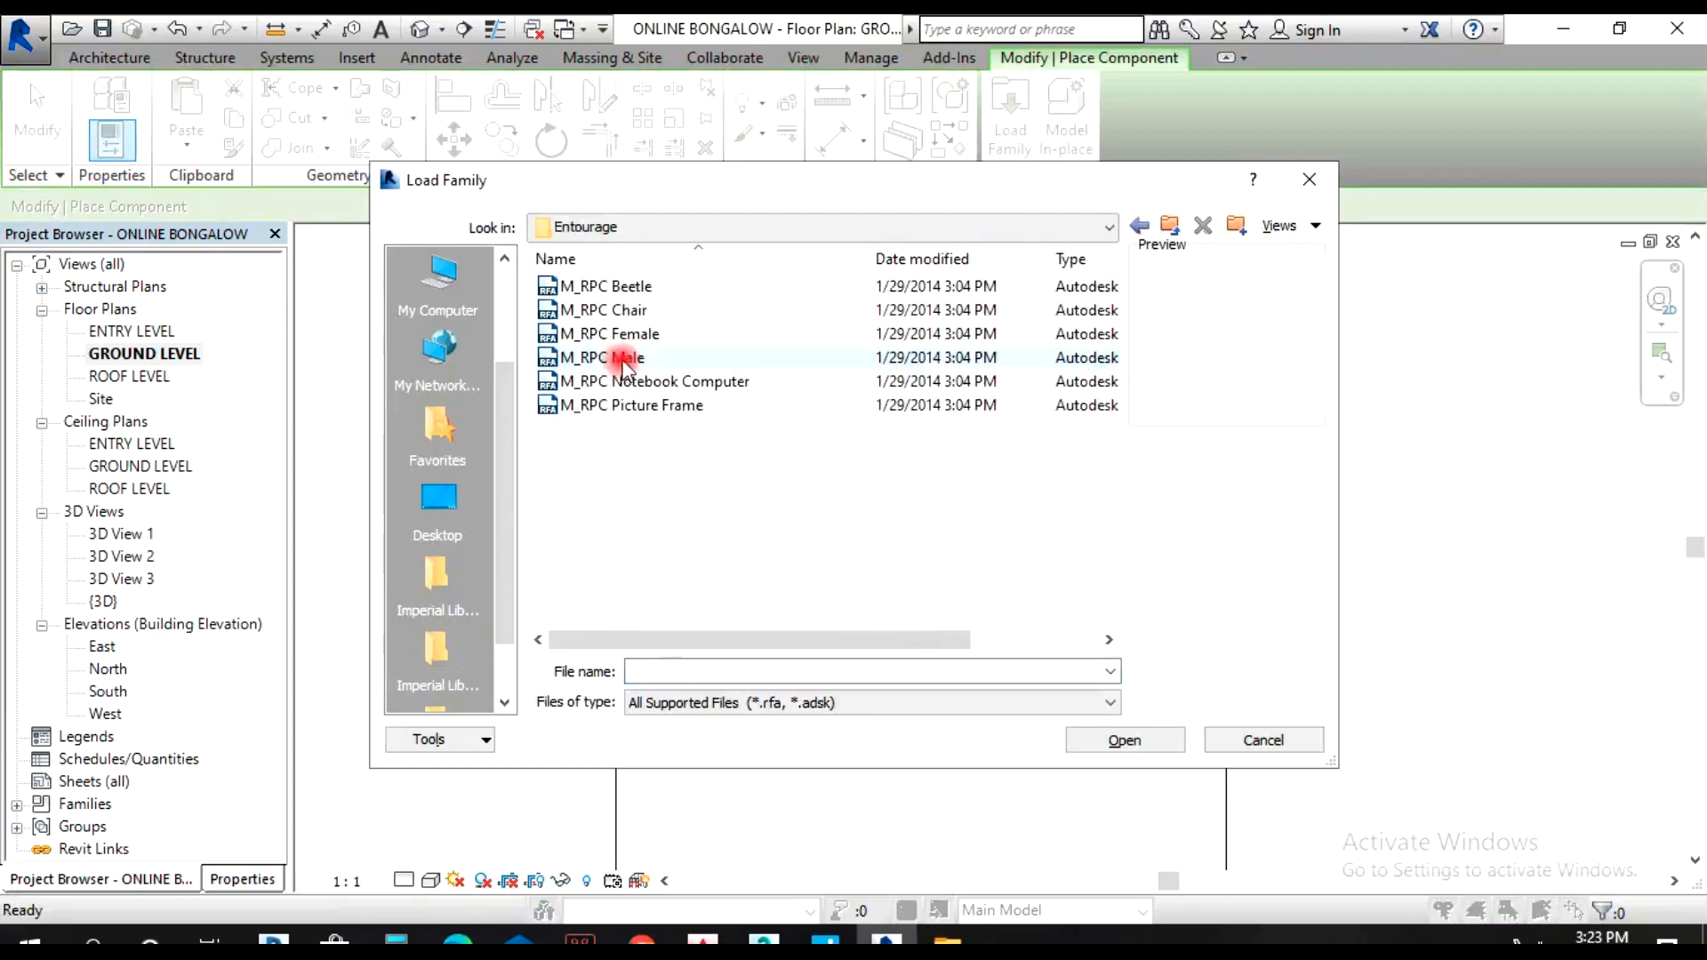
click(623, 287)
click(628, 310)
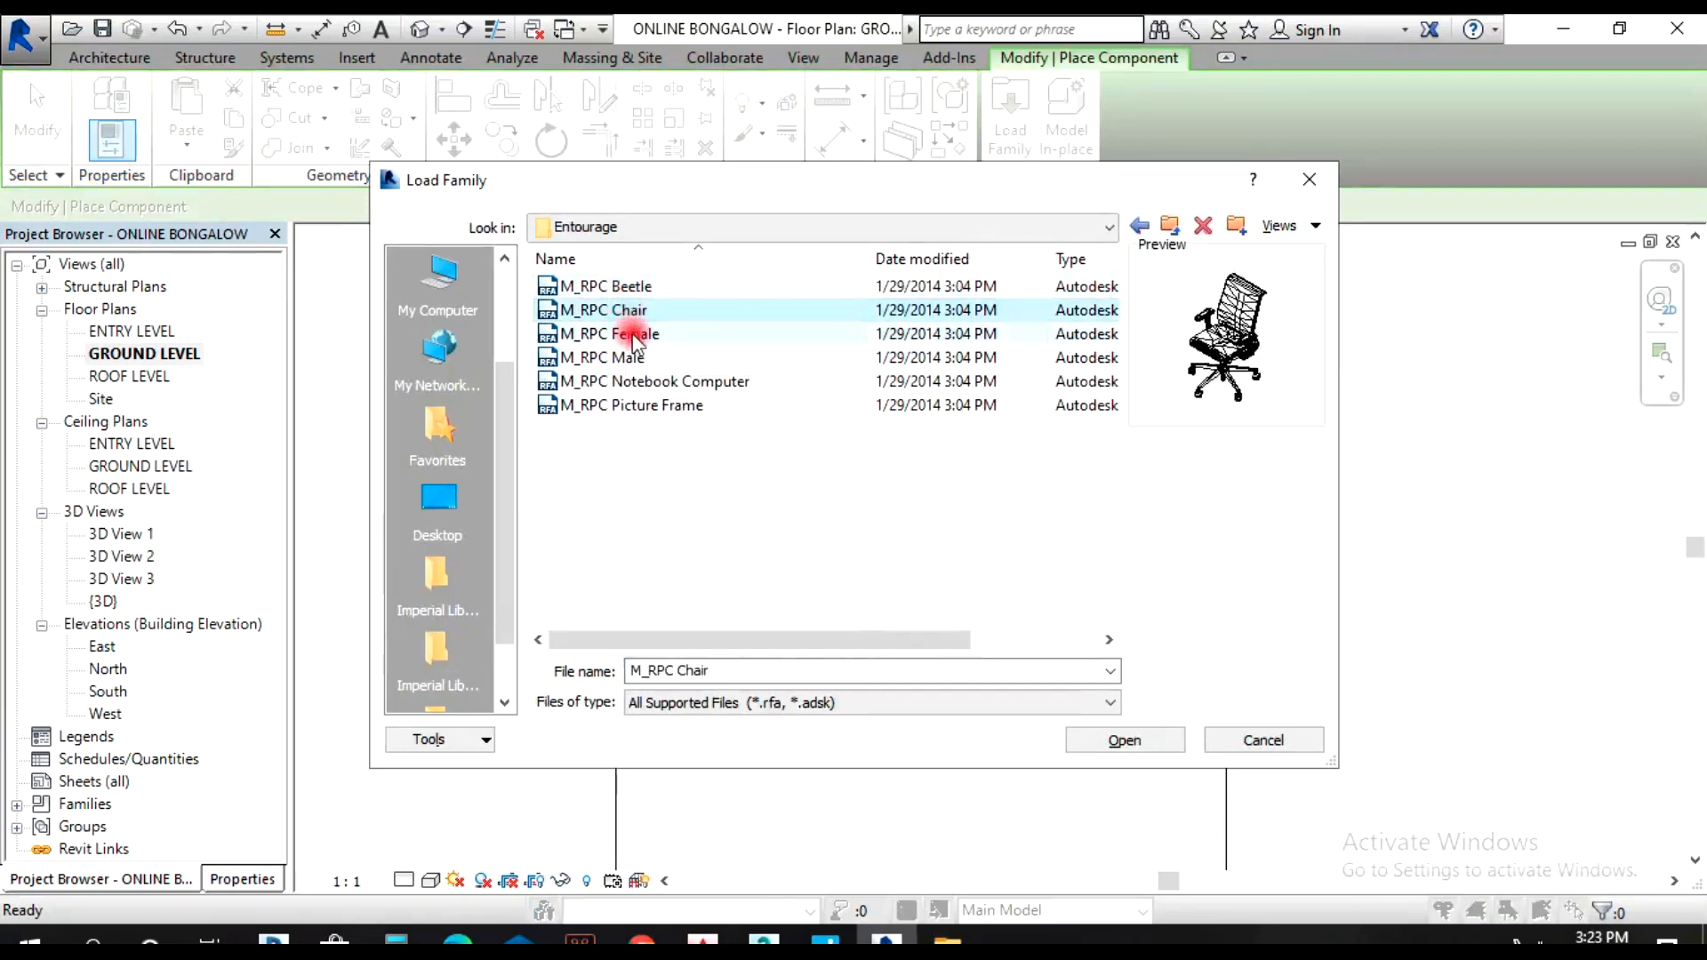
click(634, 336)
click(628, 336)
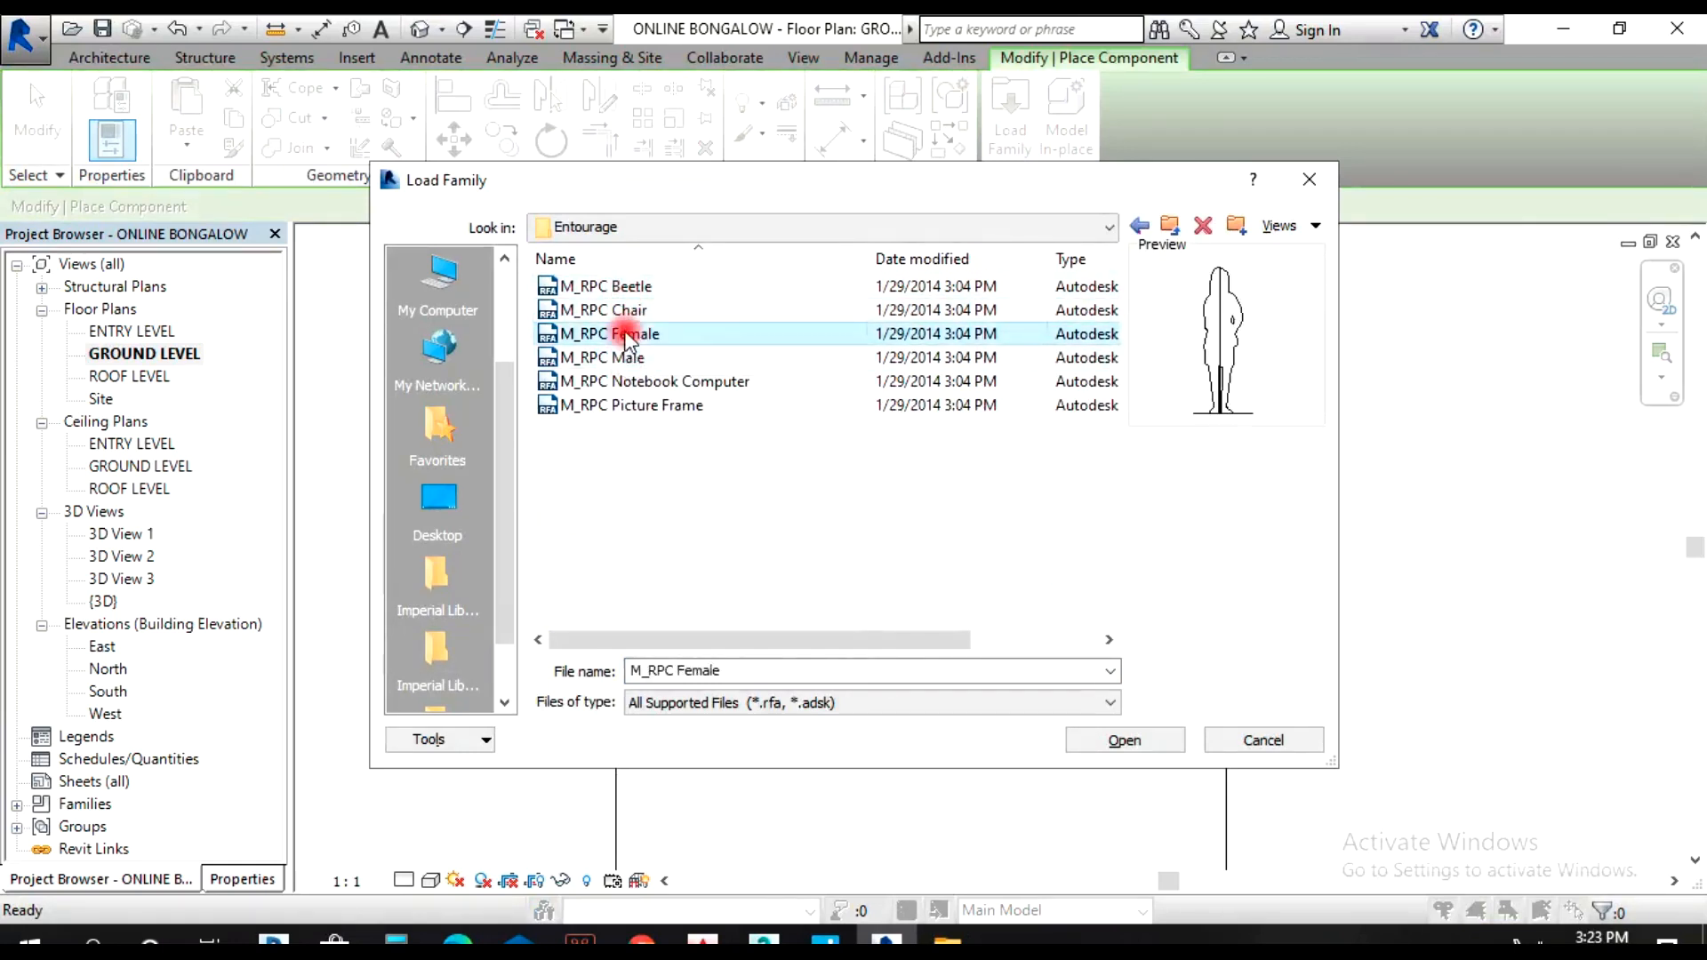
click(628, 358)
click(1165, 737)
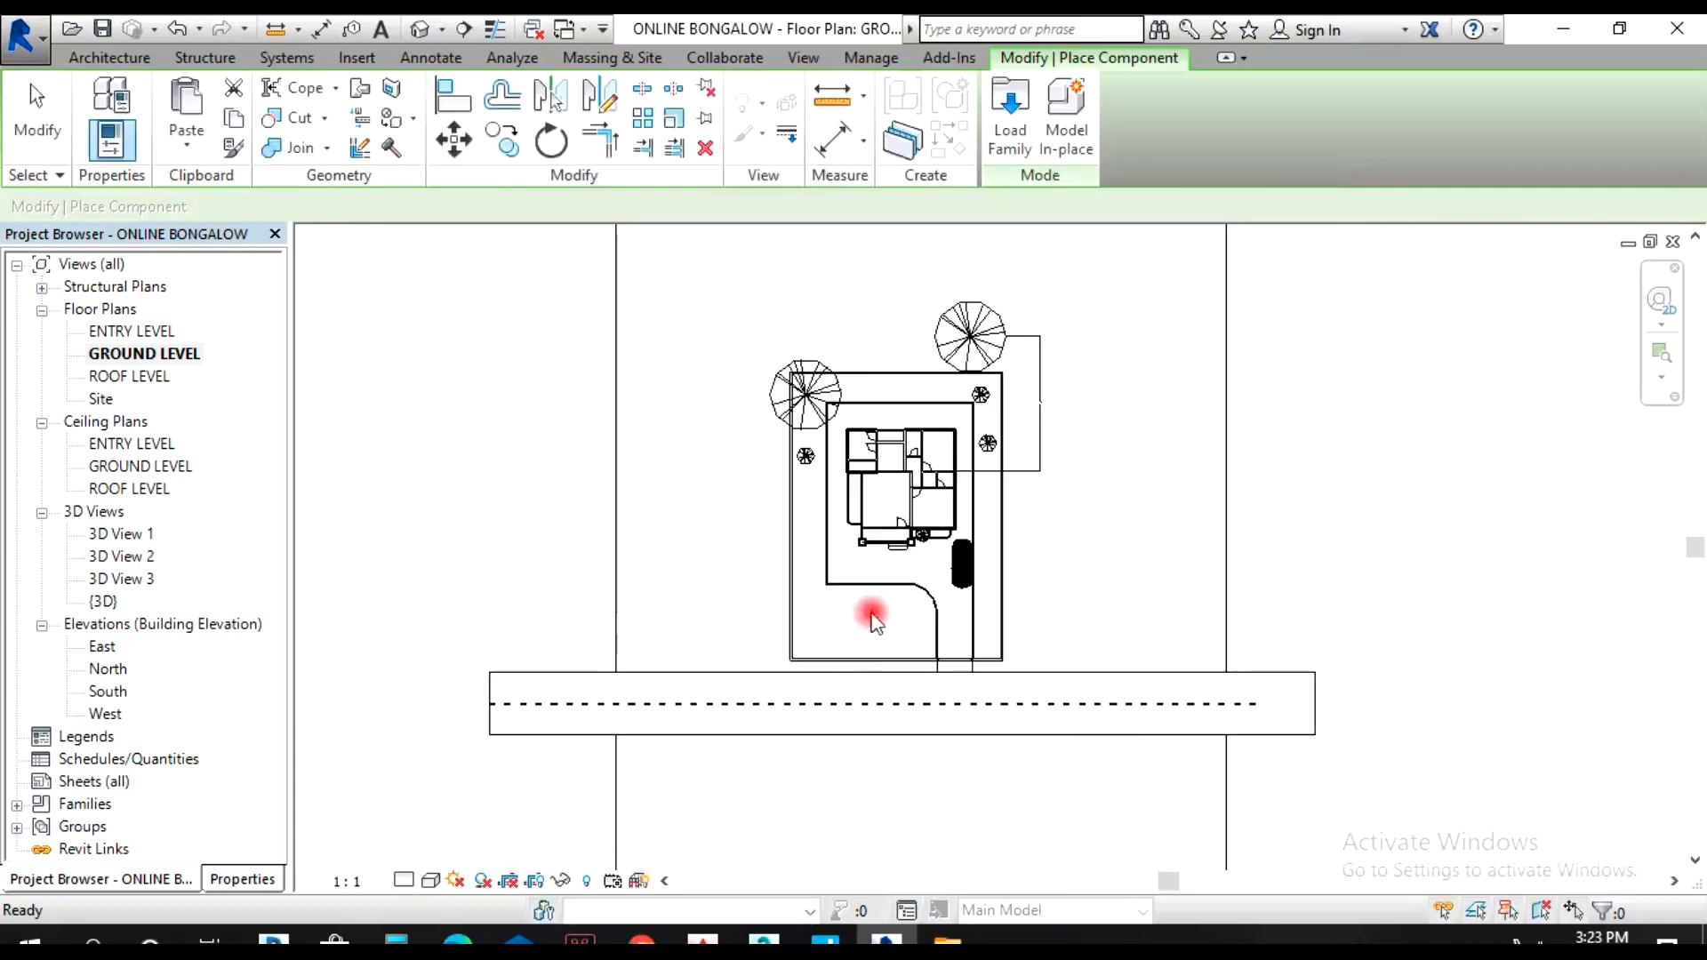
- Place the male figure in front of the entrance steps, about 1400 mm out from the porch edge
scroll(899, 562, up, 5)
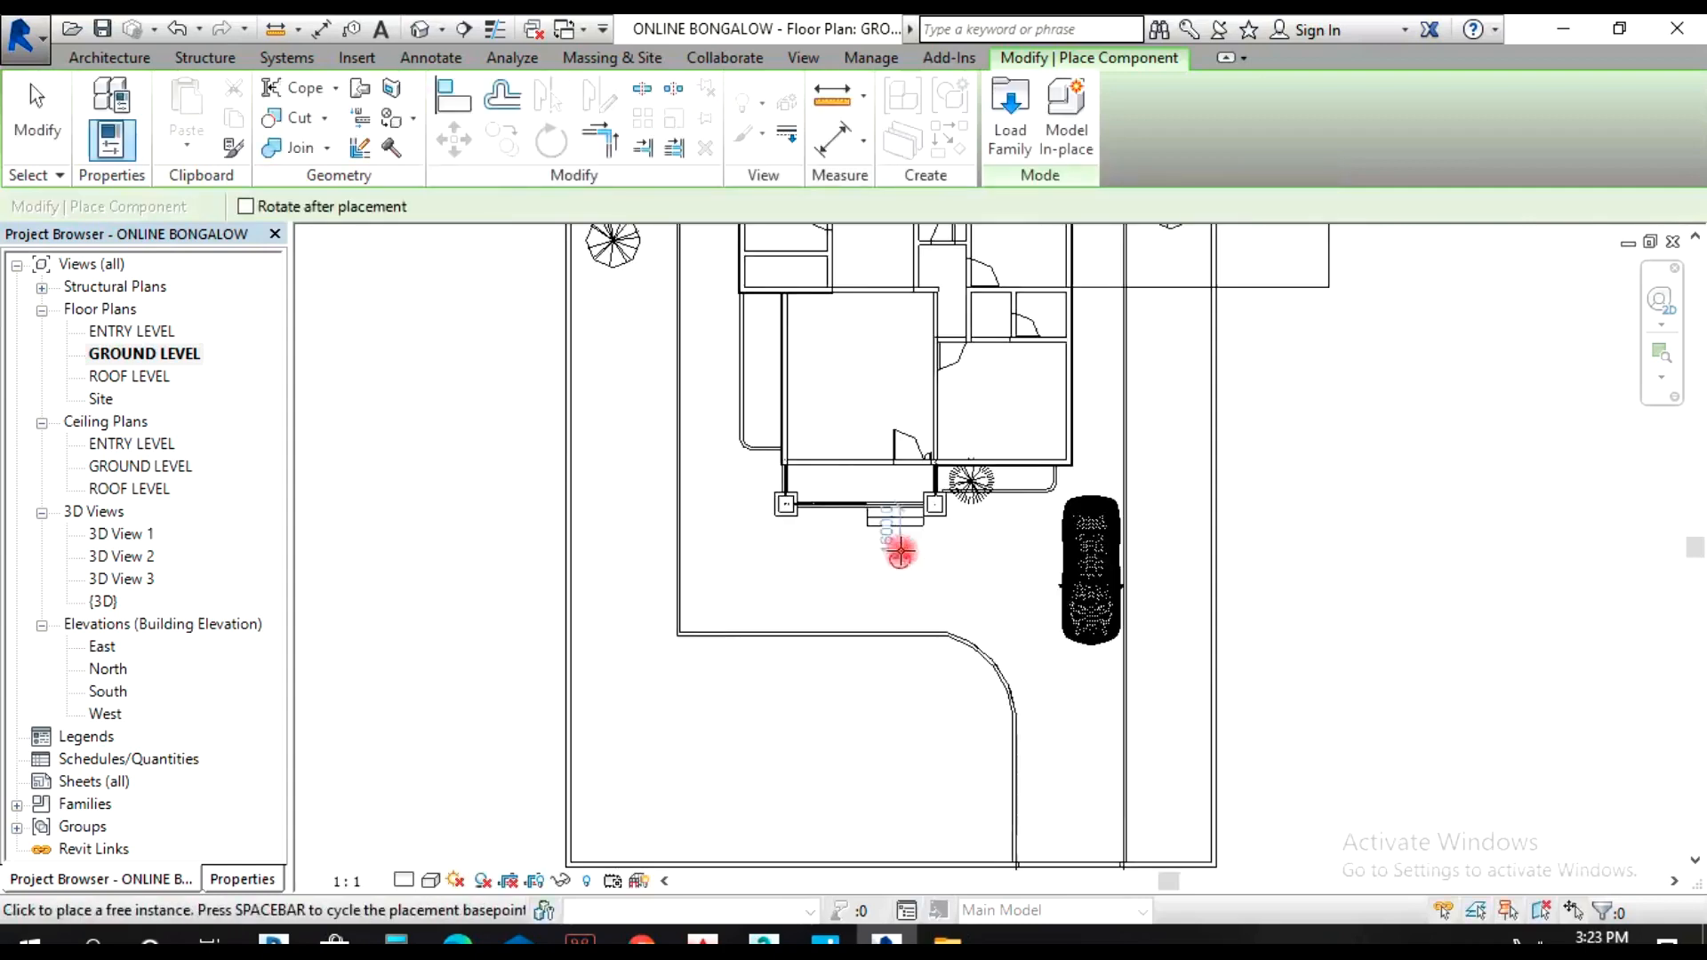
click(894, 553)
scroll(790, 628, down, 1)
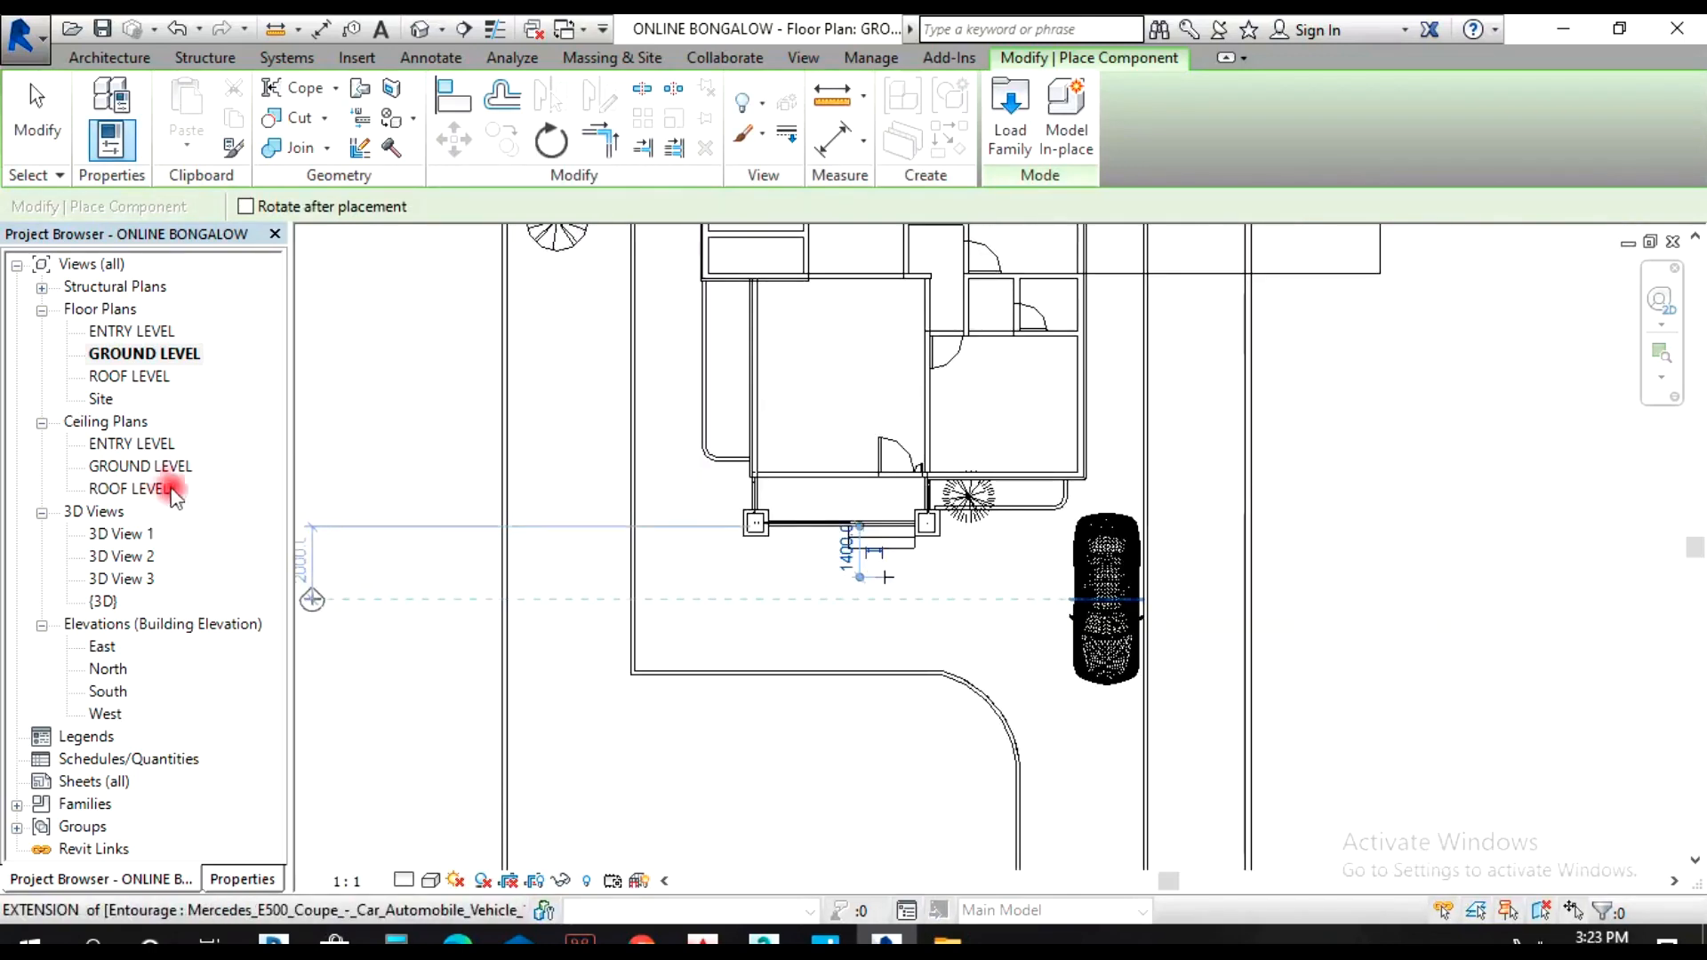
key(Escape)
key(Escape)
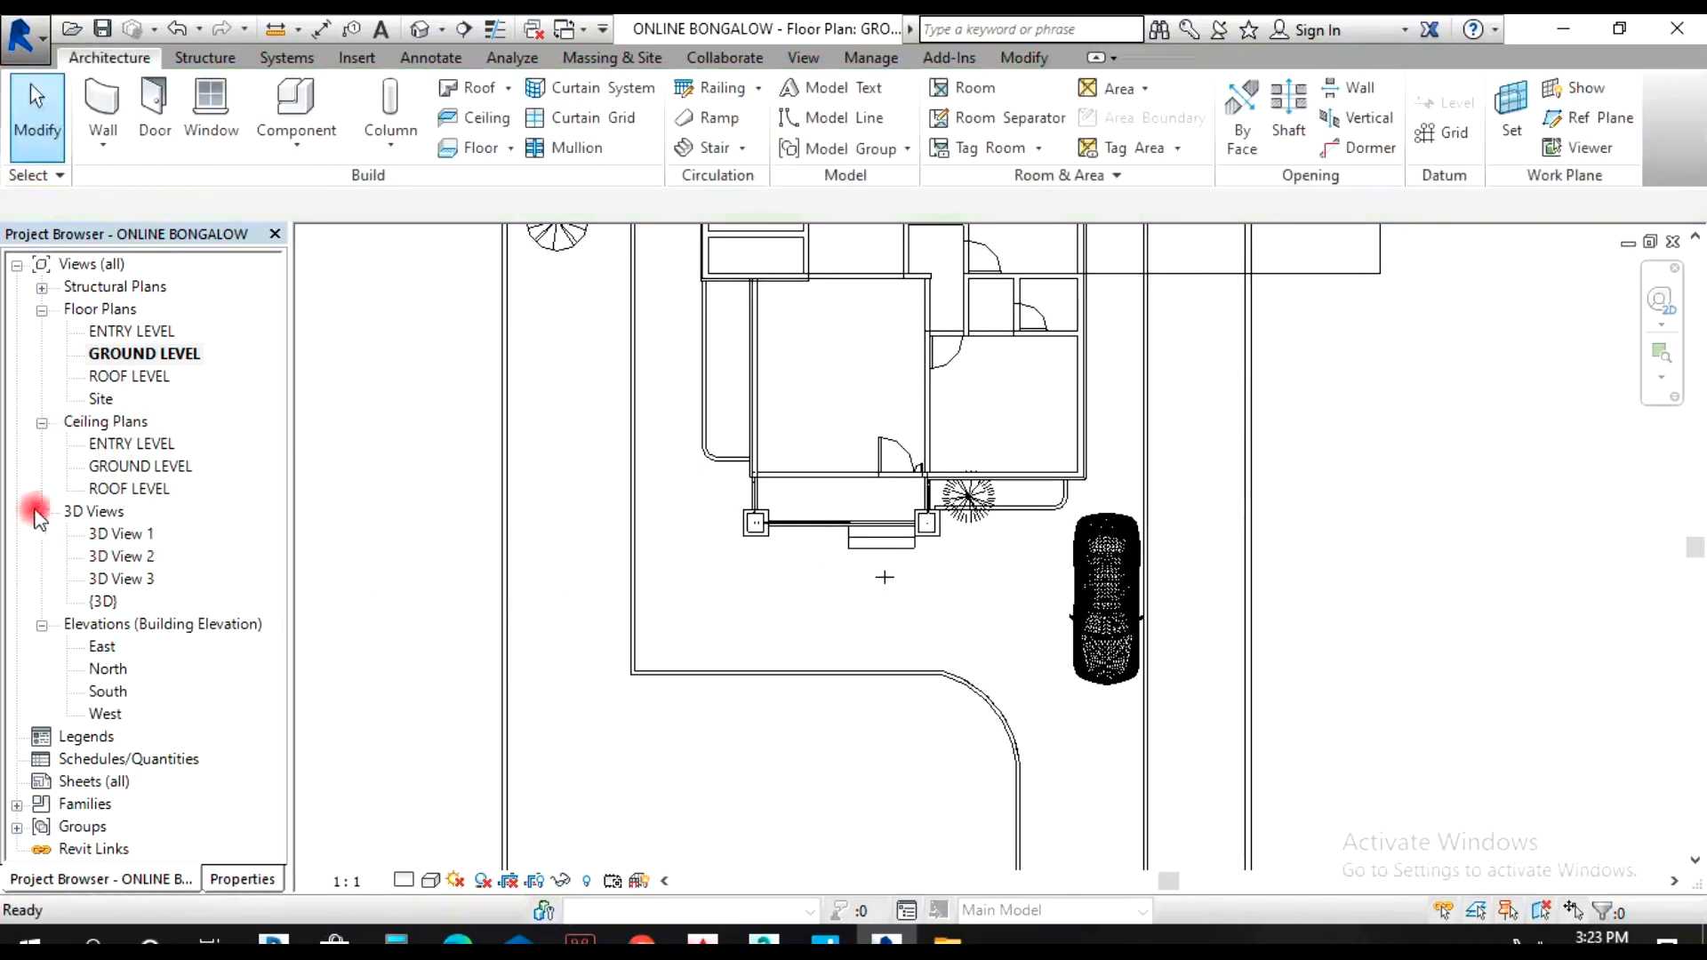
- Show 3D View 3 in the Realistic visual style and inspect the scene with the figure and car
double_click(122, 579)
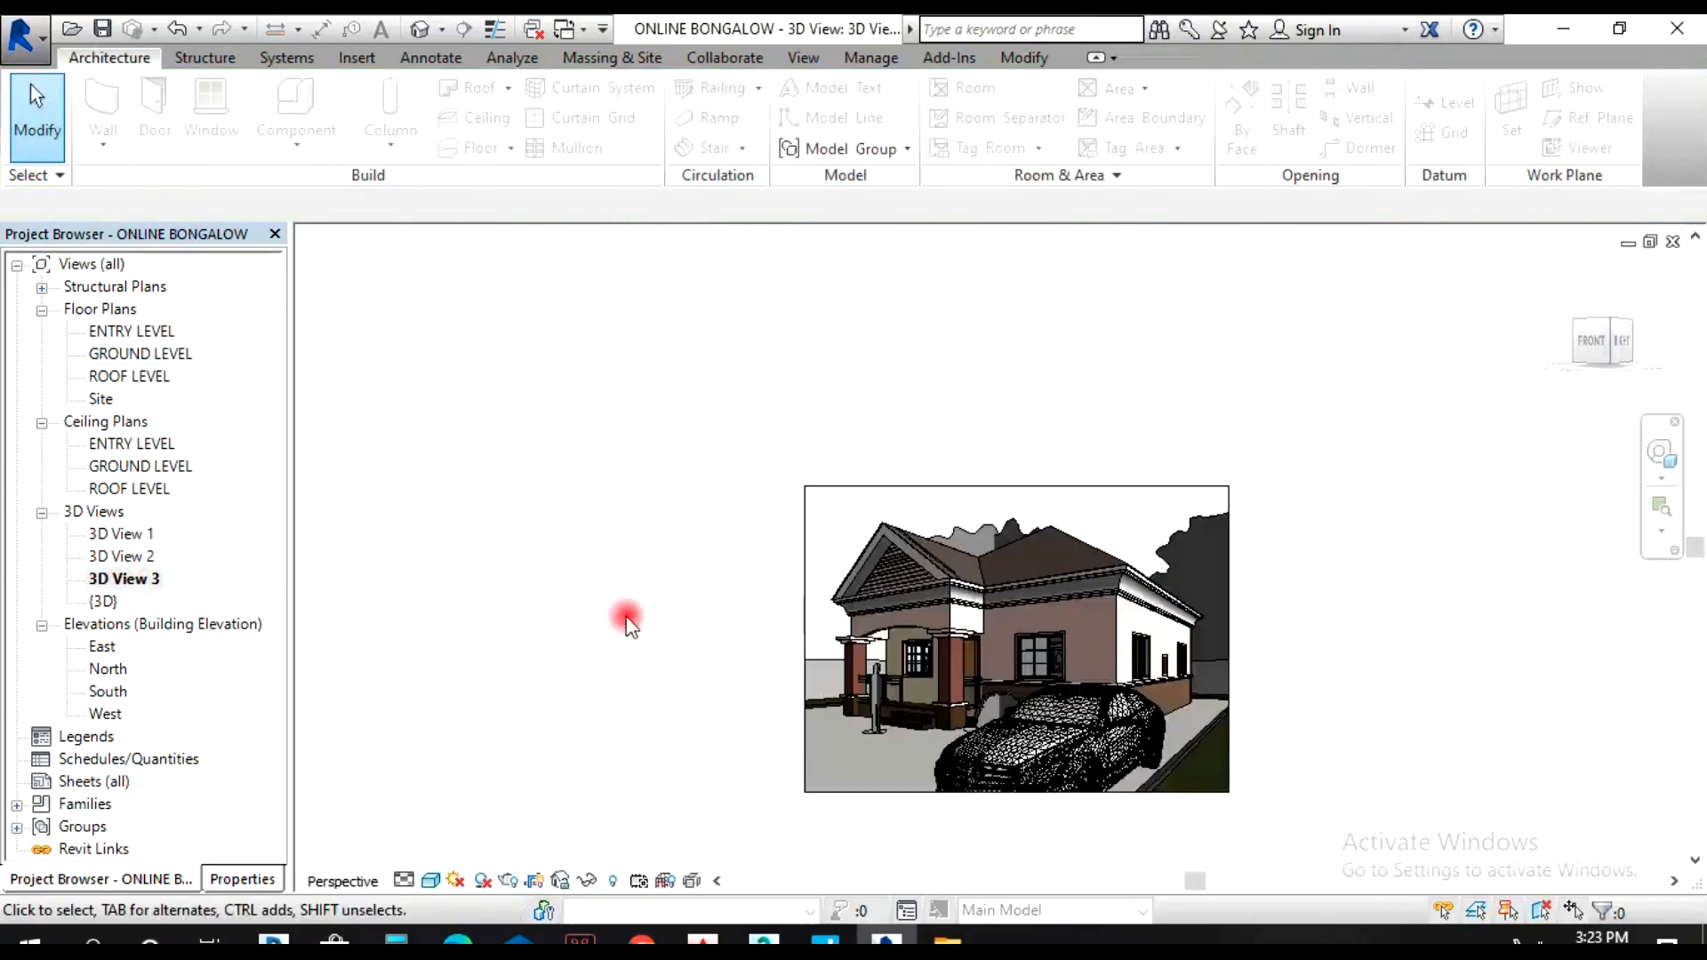
click(482, 880)
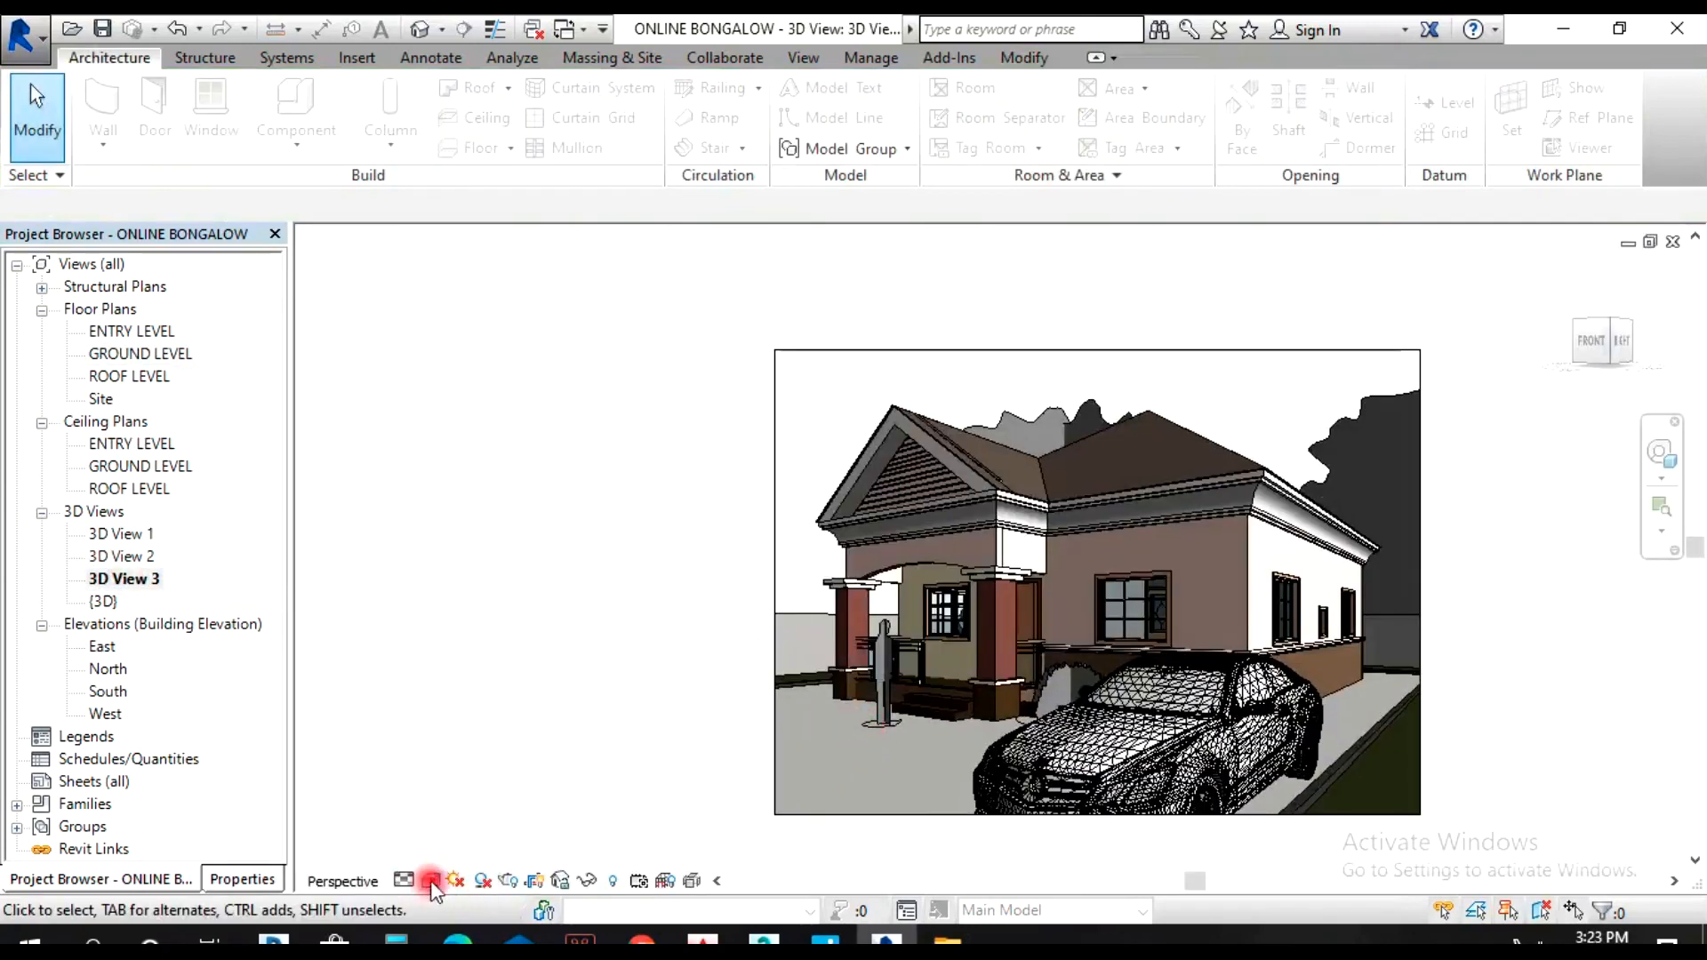
click(453, 836)
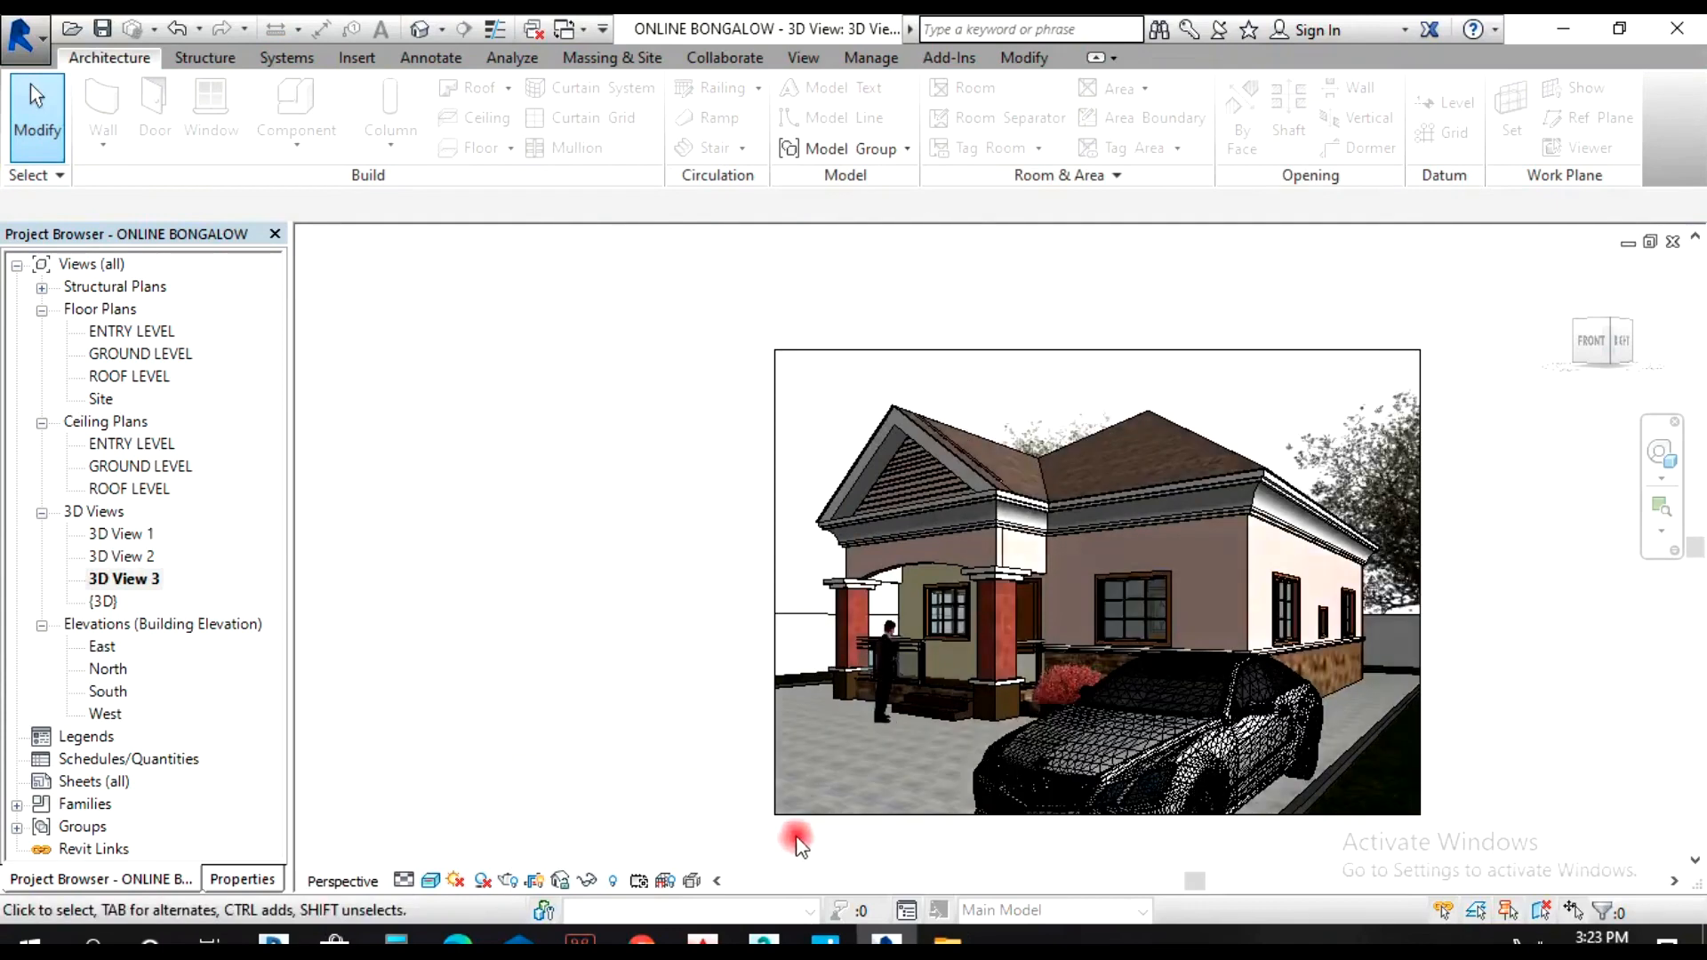
scroll(794, 836, up, 3)
scroll(703, 774, down, 3)
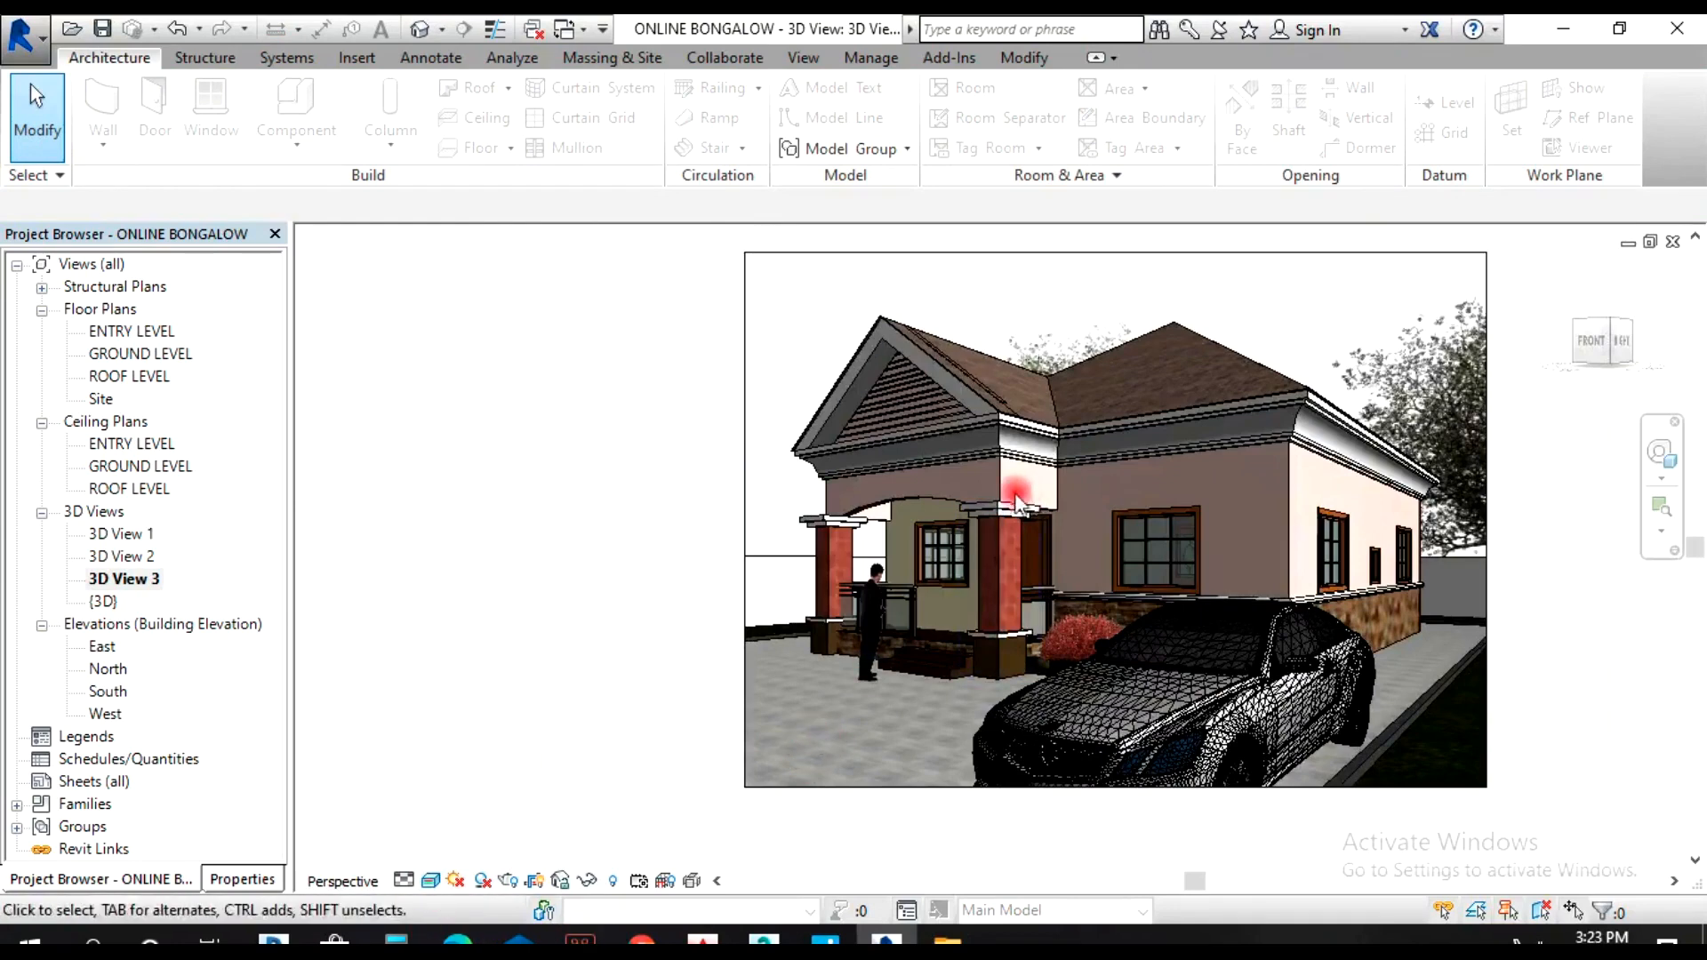
scroll(1055, 592, down, 2)
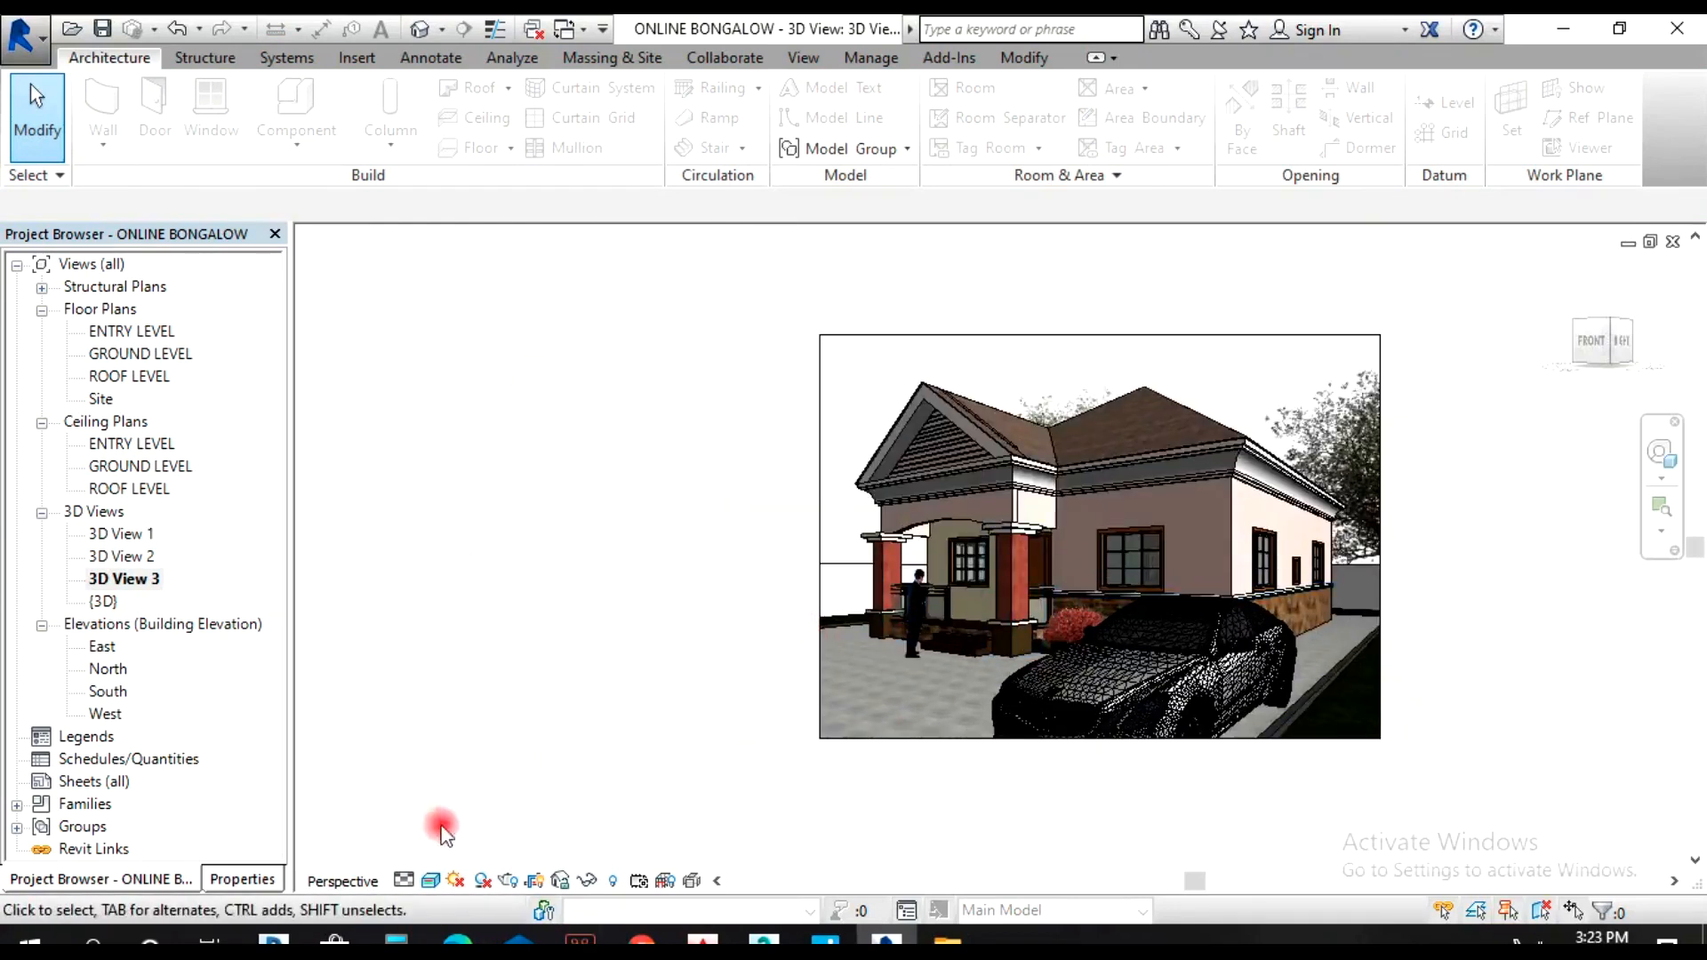
- Configure the rendering of 3D View 3 with Medium quality and Printer resolution at 150 DPI
click(511, 881)
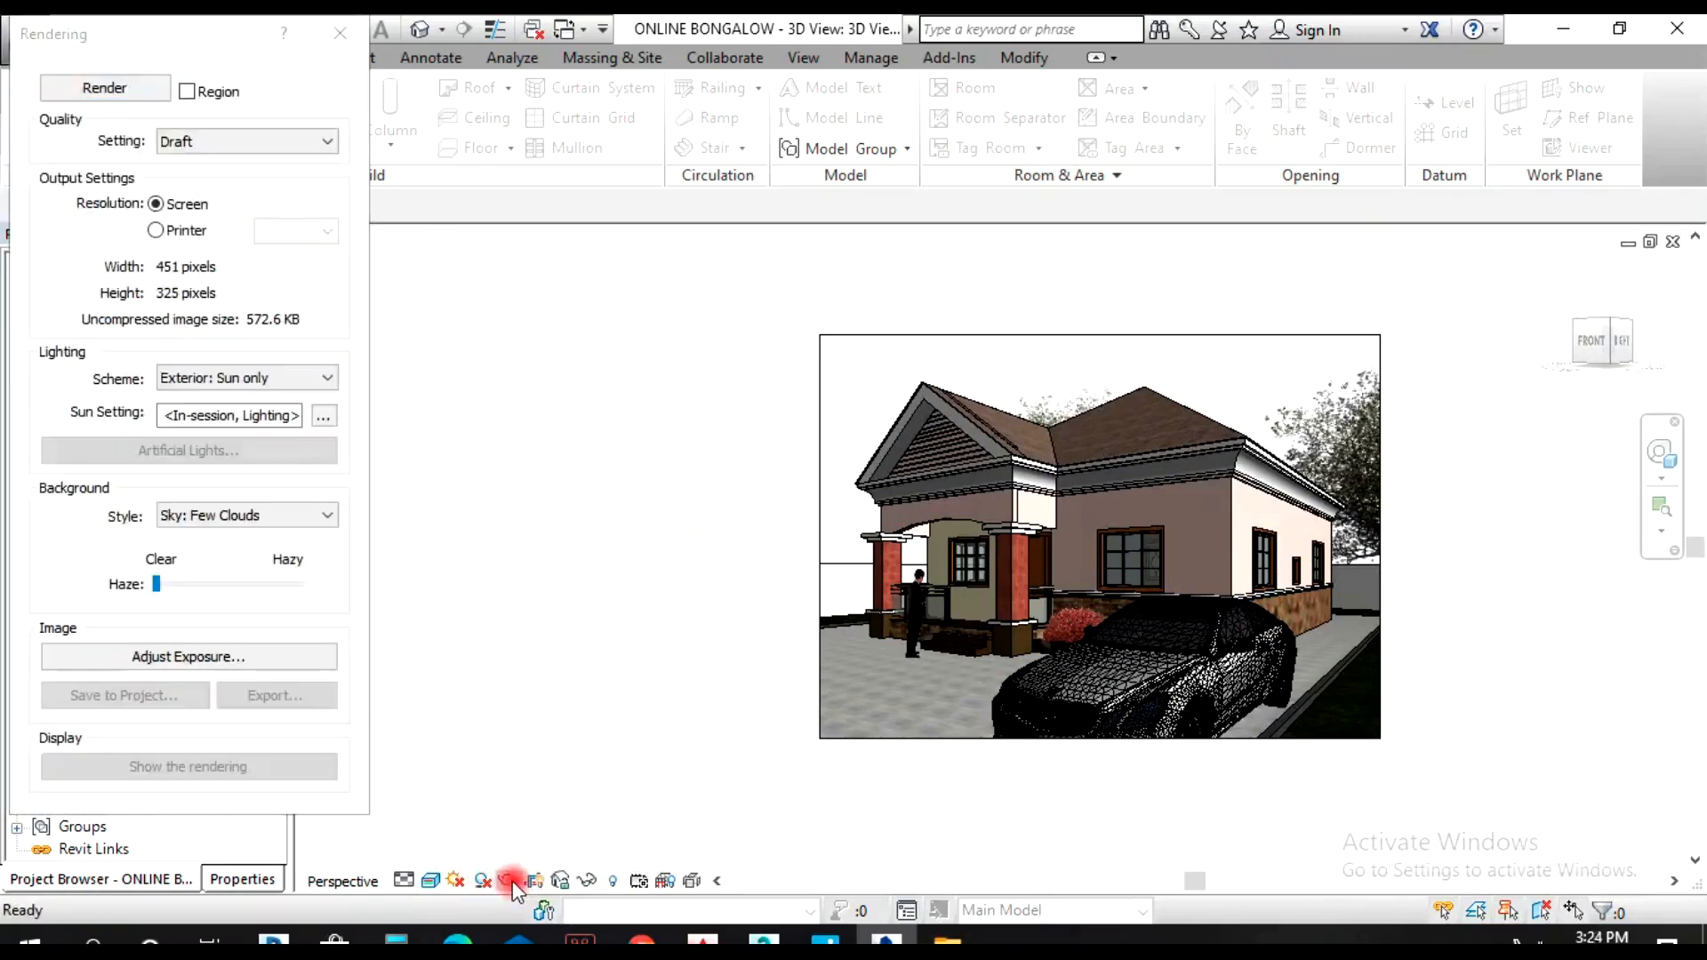
click(240, 141)
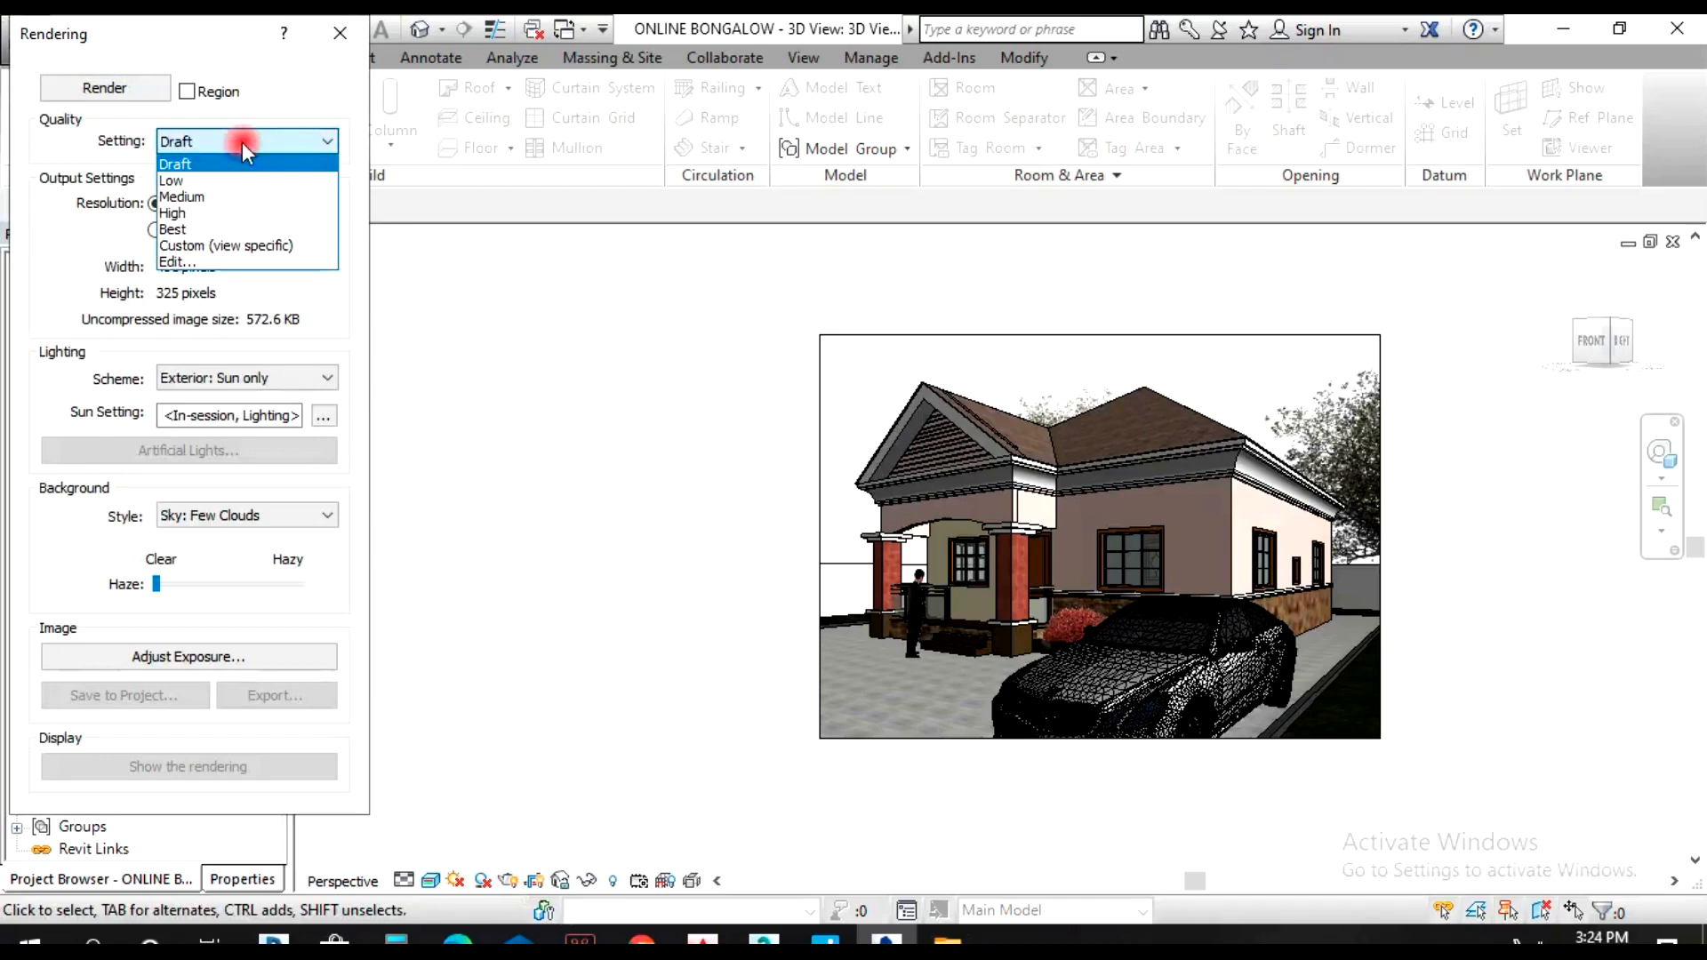
click(213, 197)
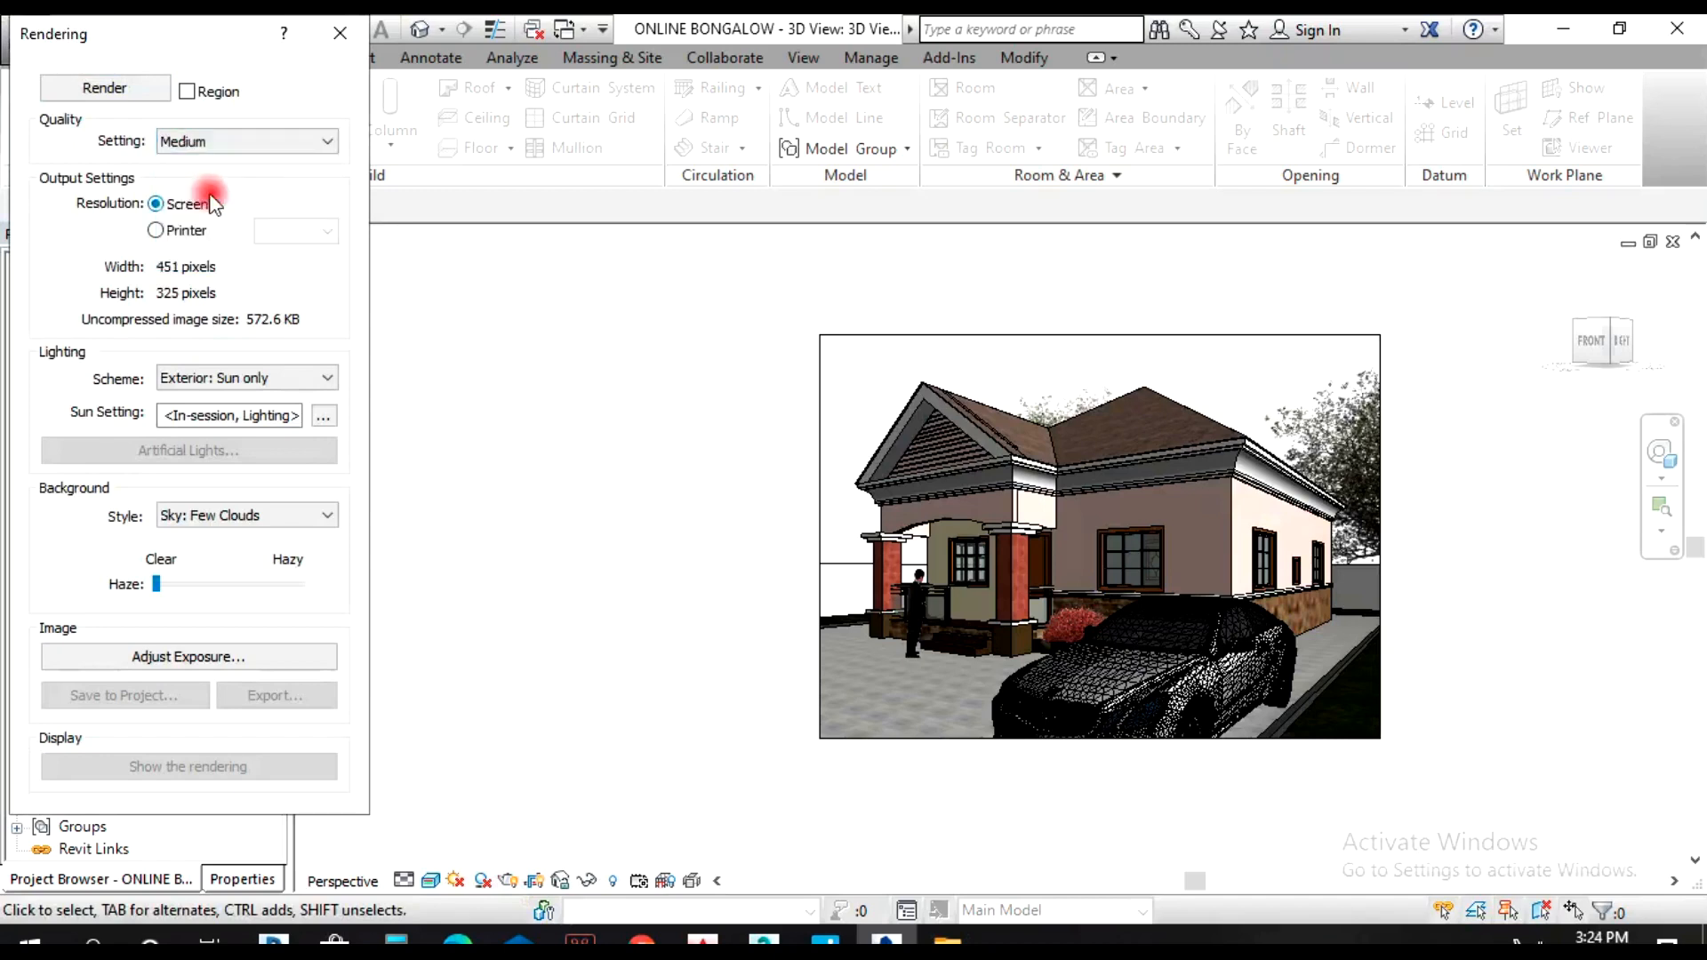
click(169, 229)
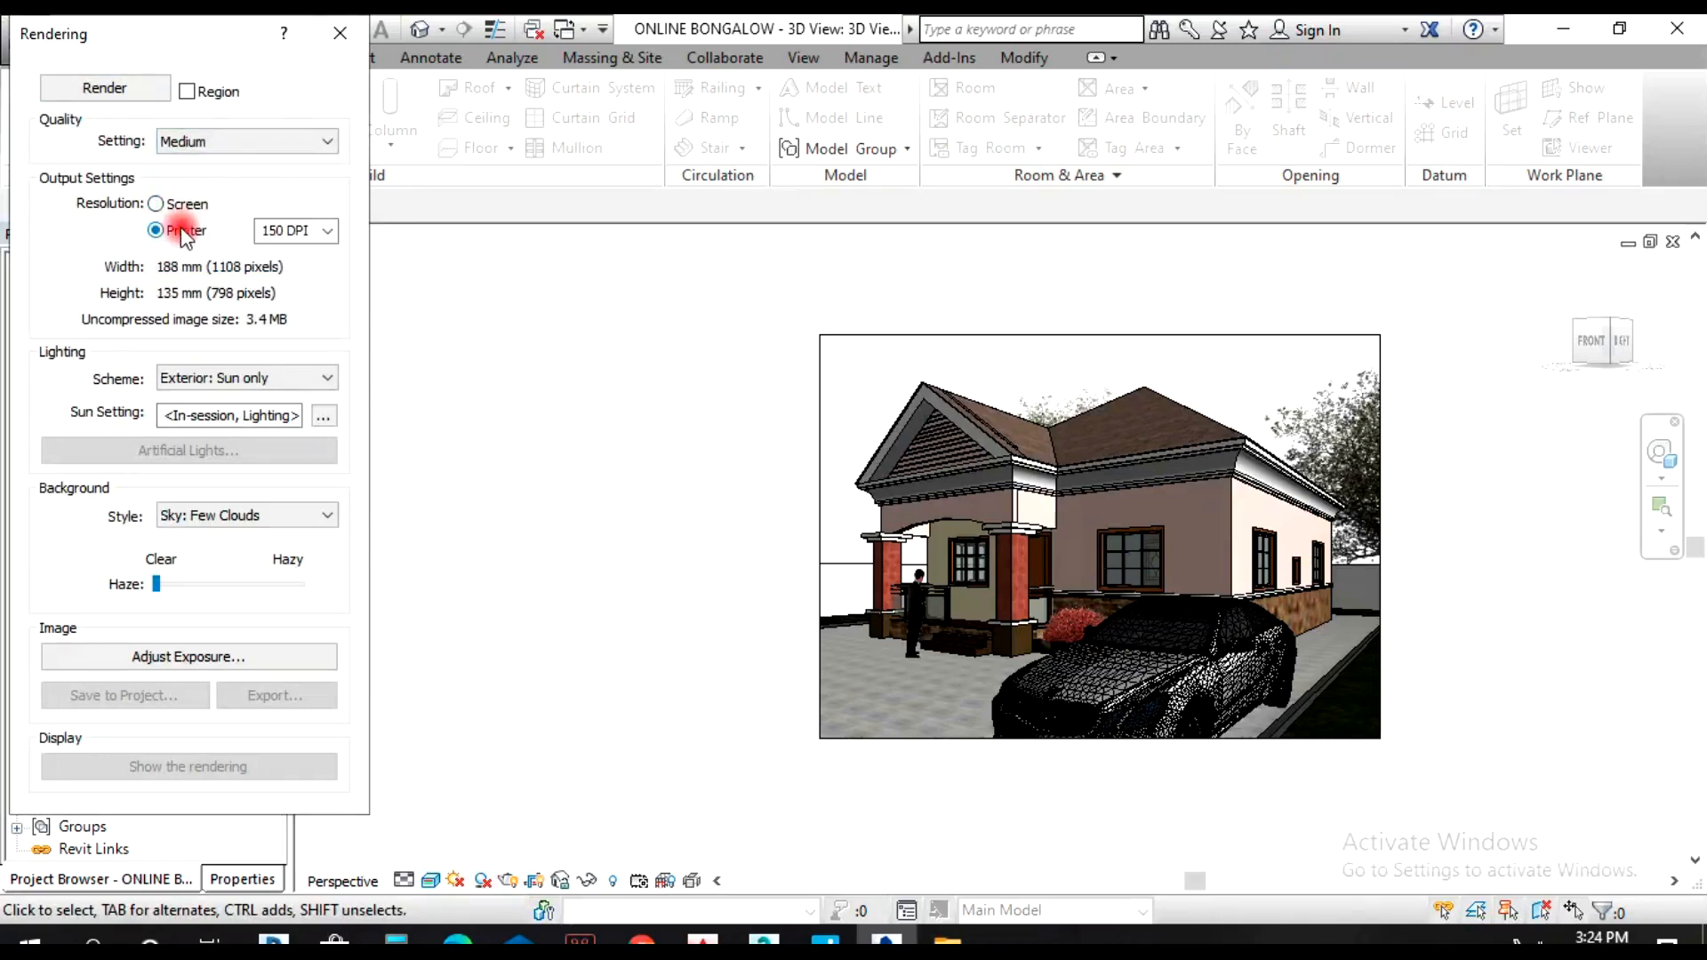
click(326, 232)
click(326, 232)
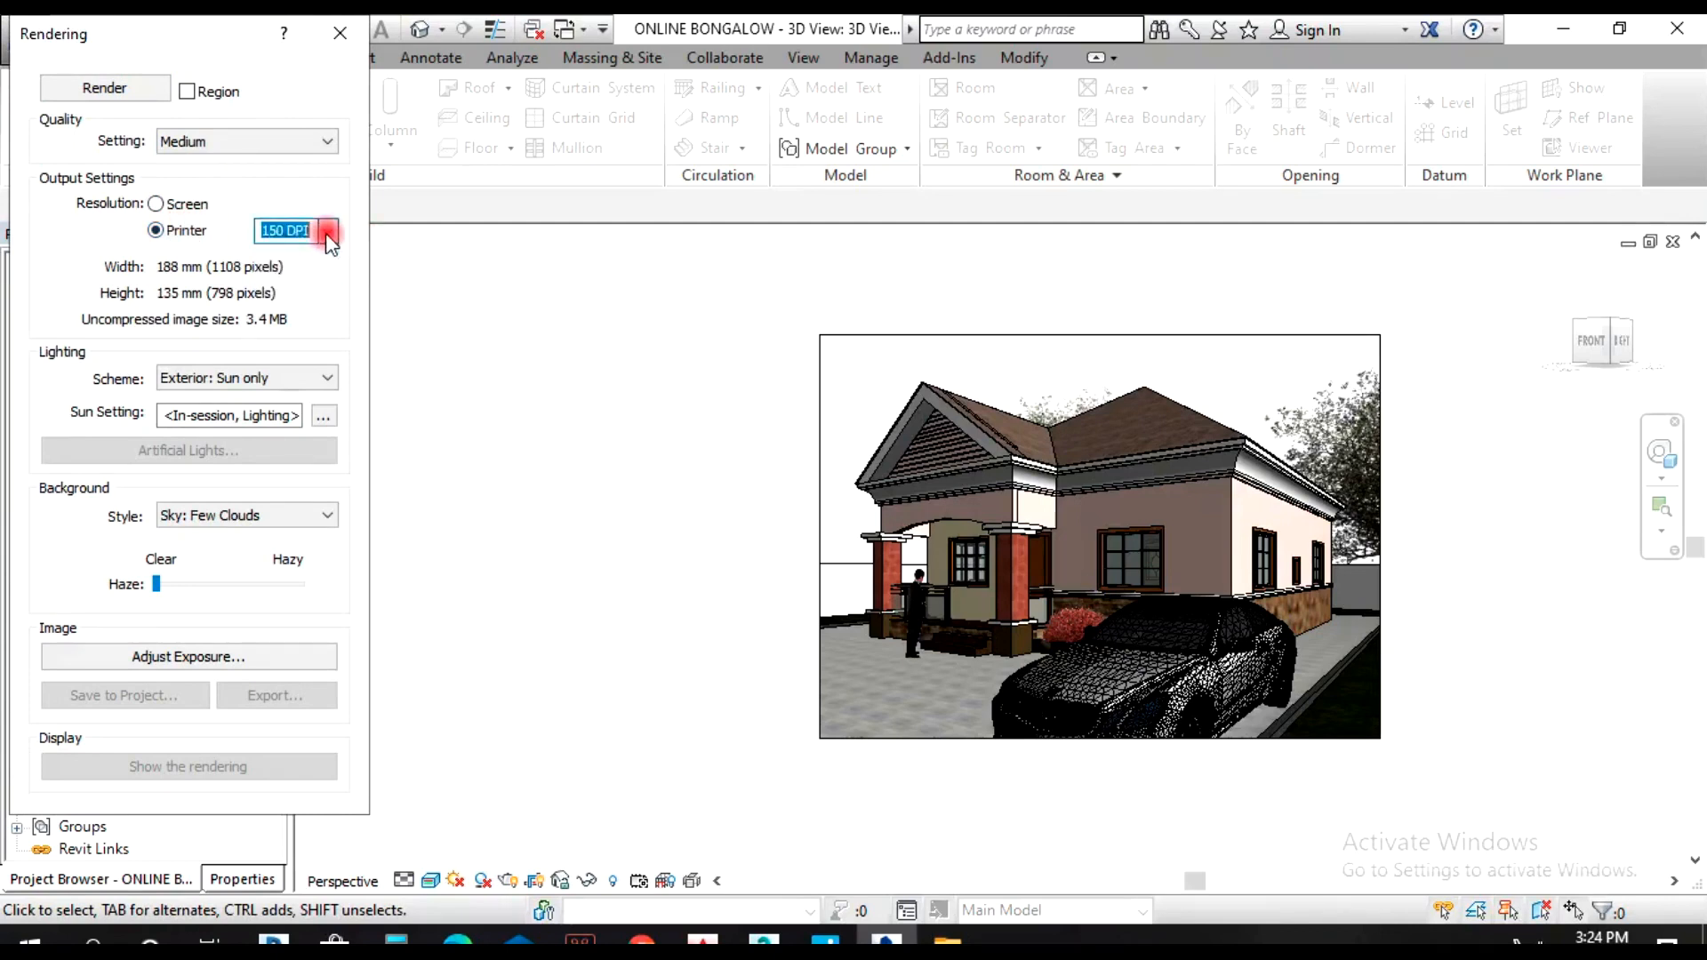
click(325, 232)
click(327, 232)
- Add slight haze to the rendering background, set its style to Sky: Very Few Clouds, and render the view
drag(165, 587, 193, 581)
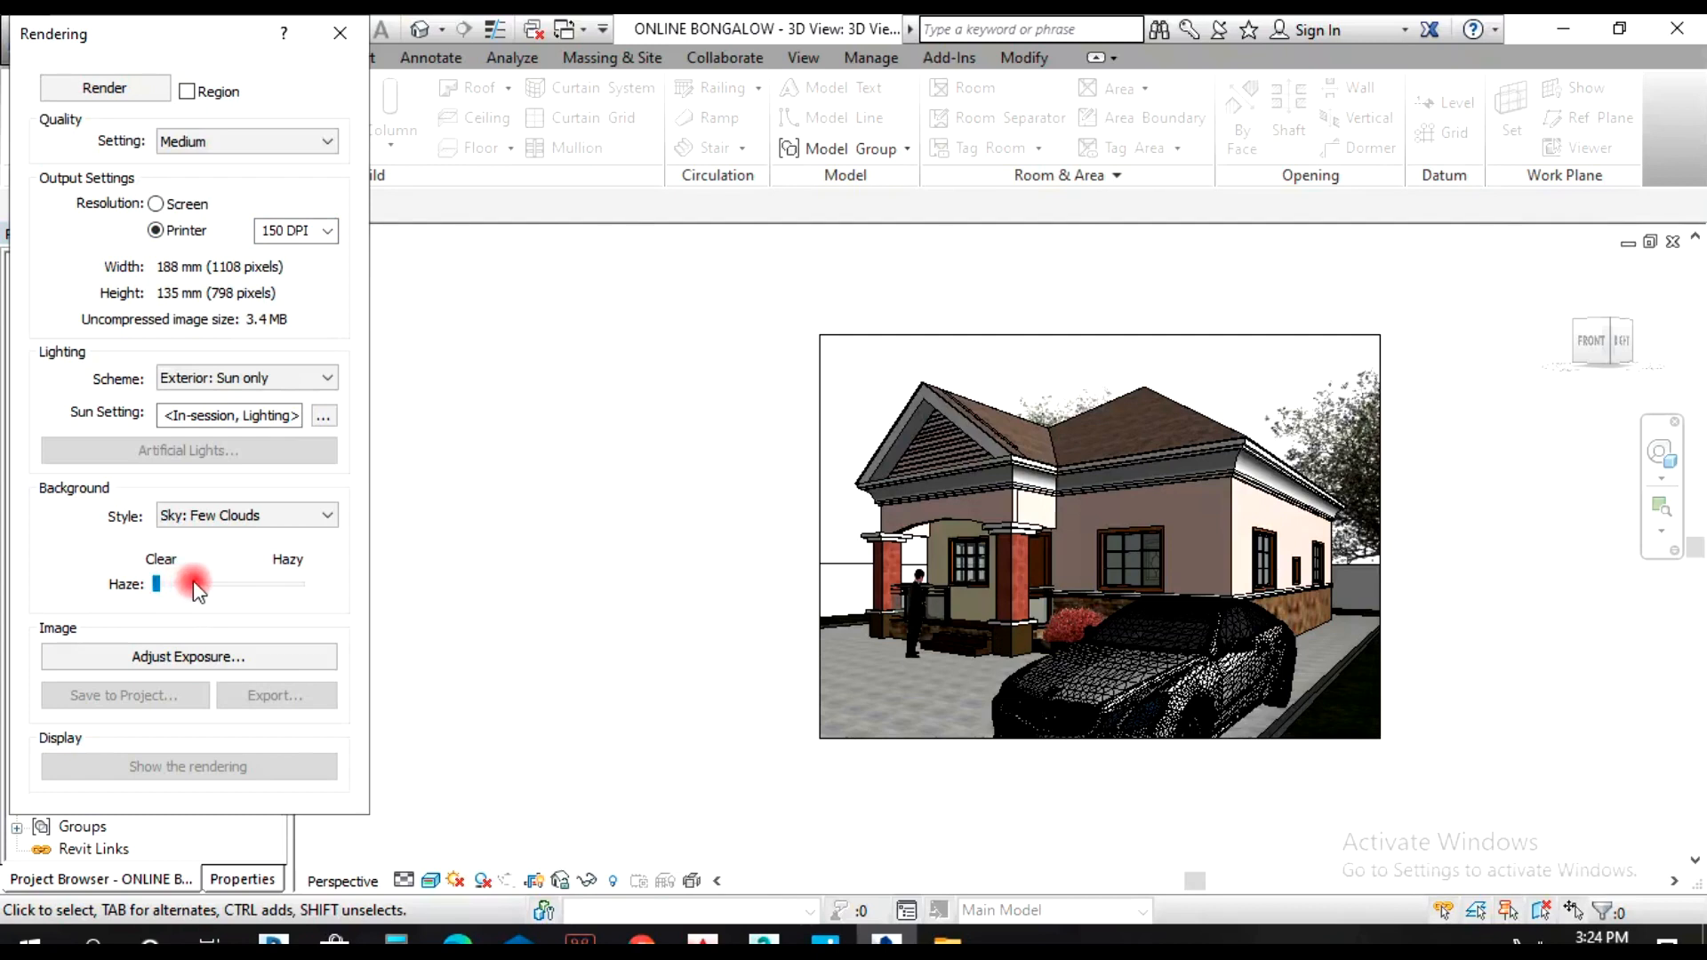
click(267, 515)
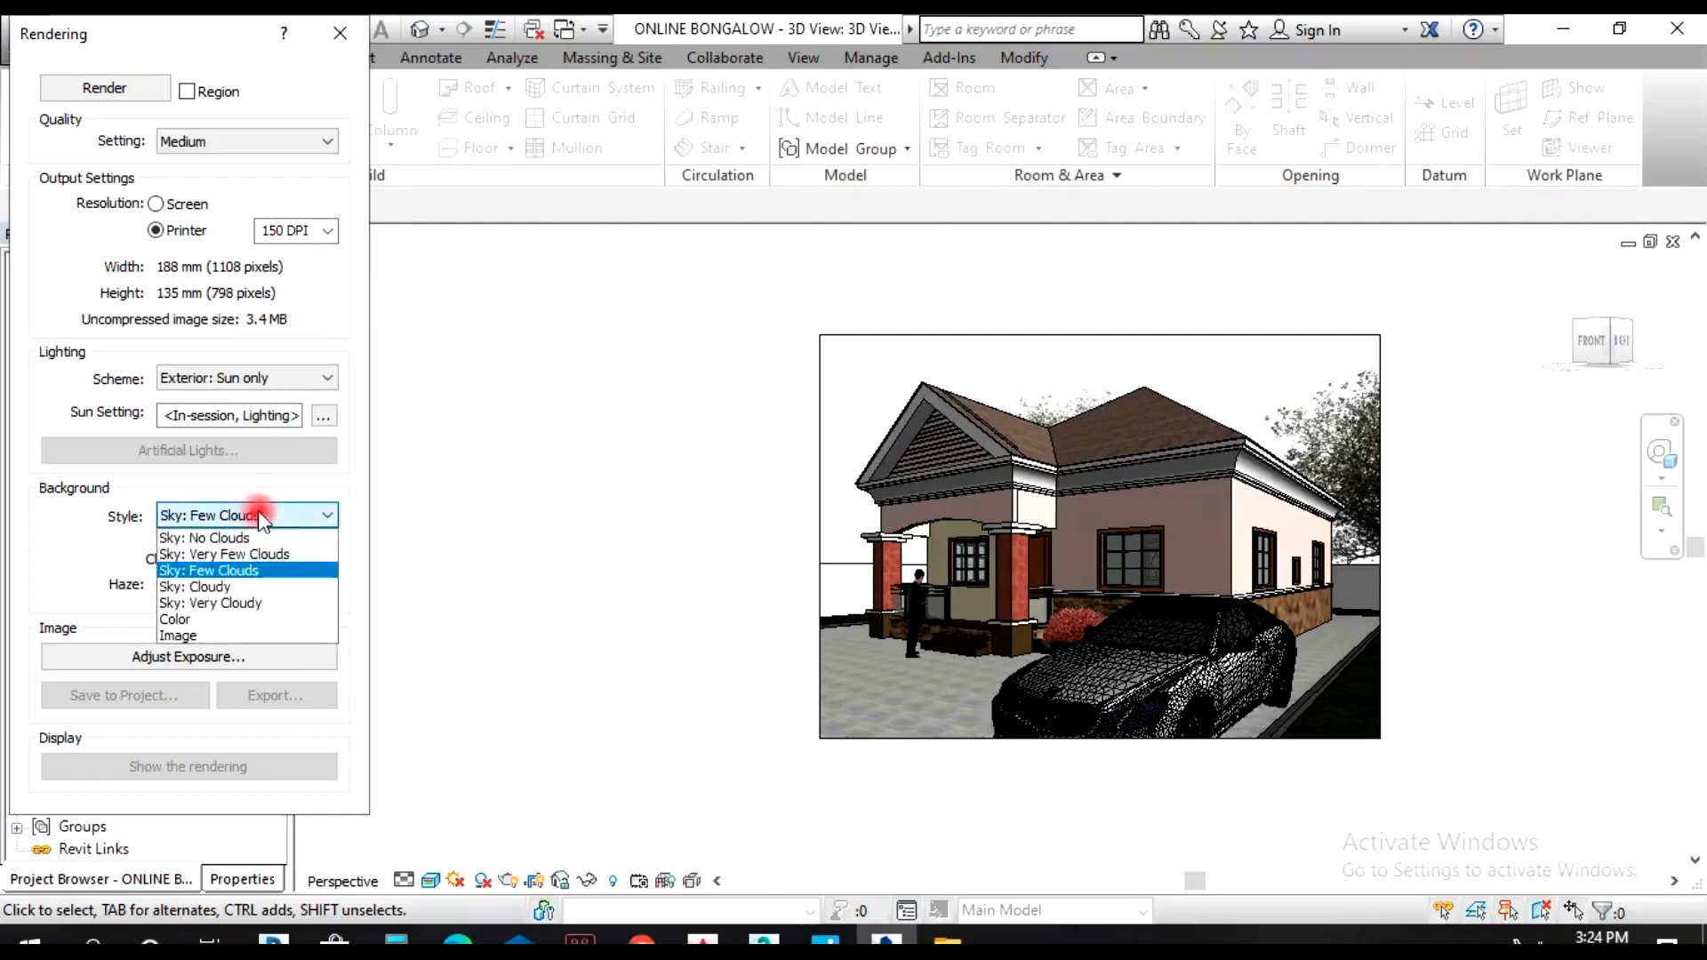
click(233, 570)
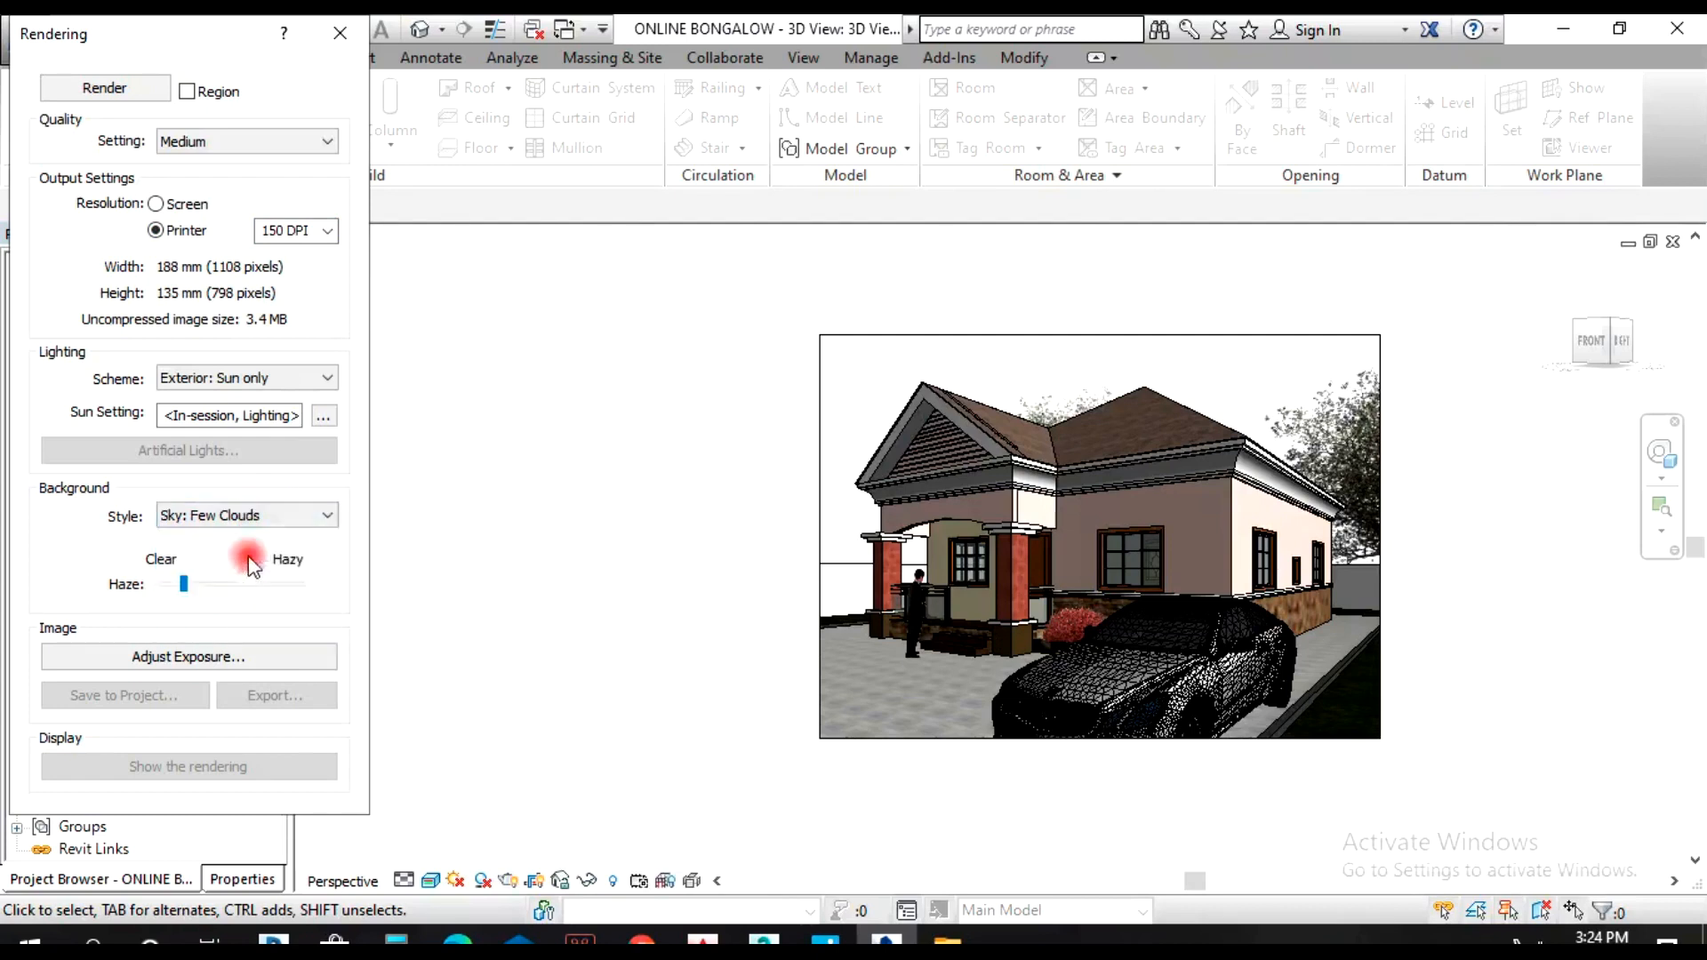
click(300, 515)
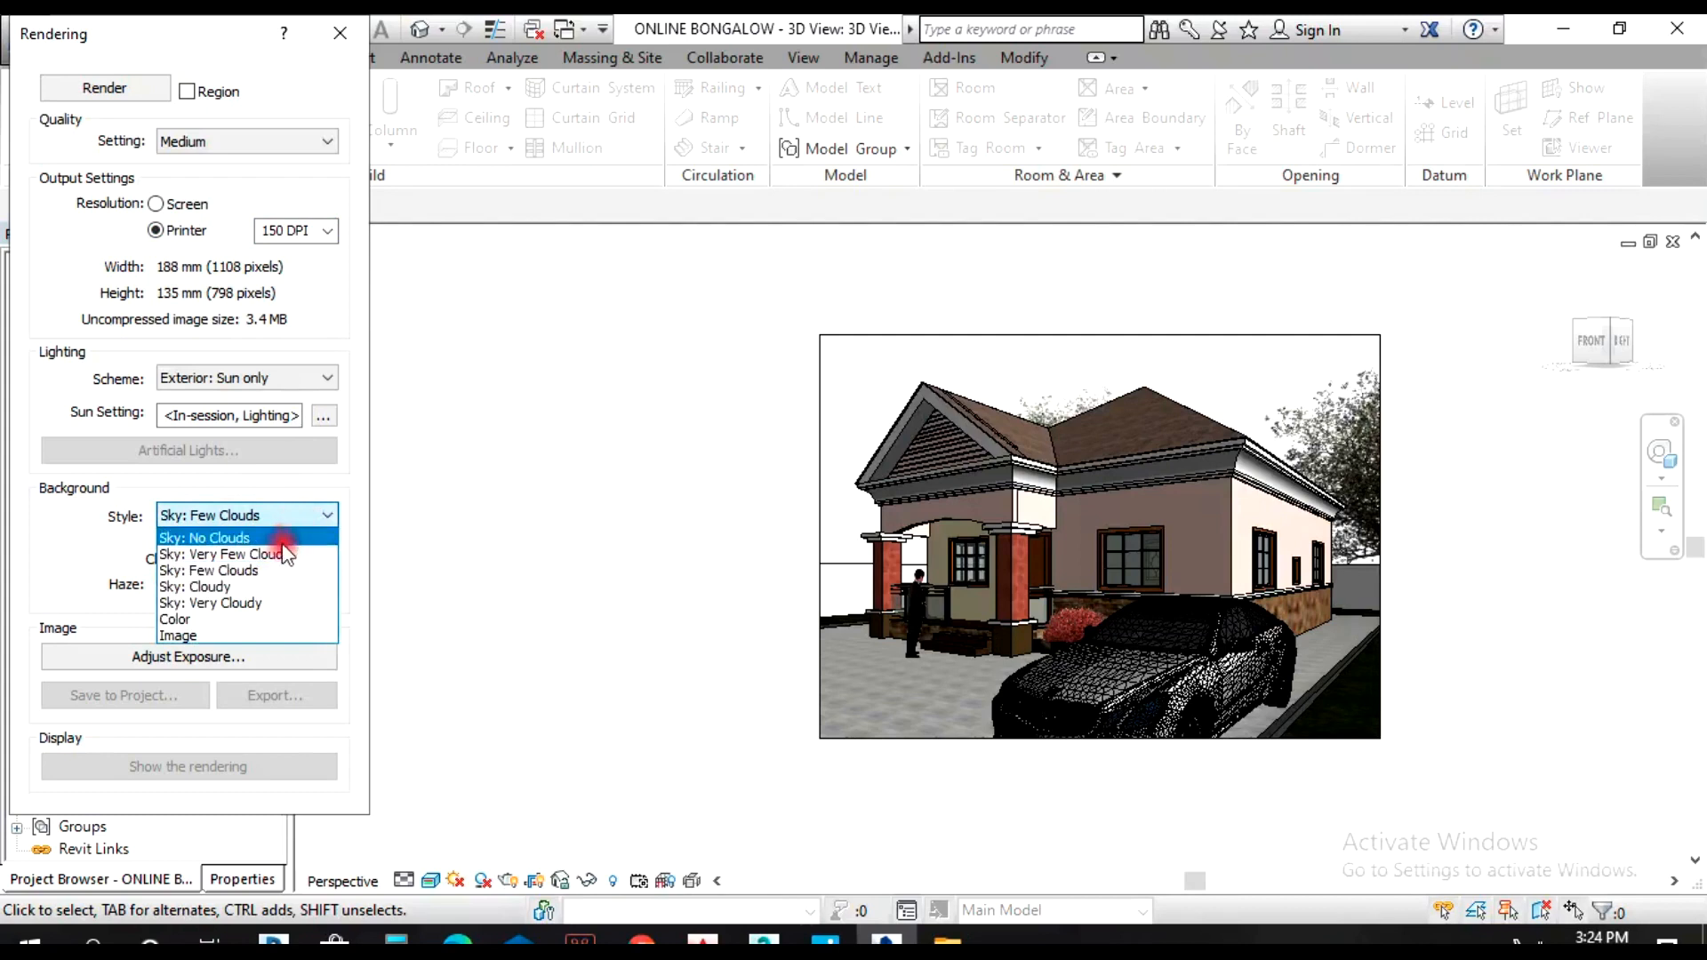
click(277, 538)
click(278, 515)
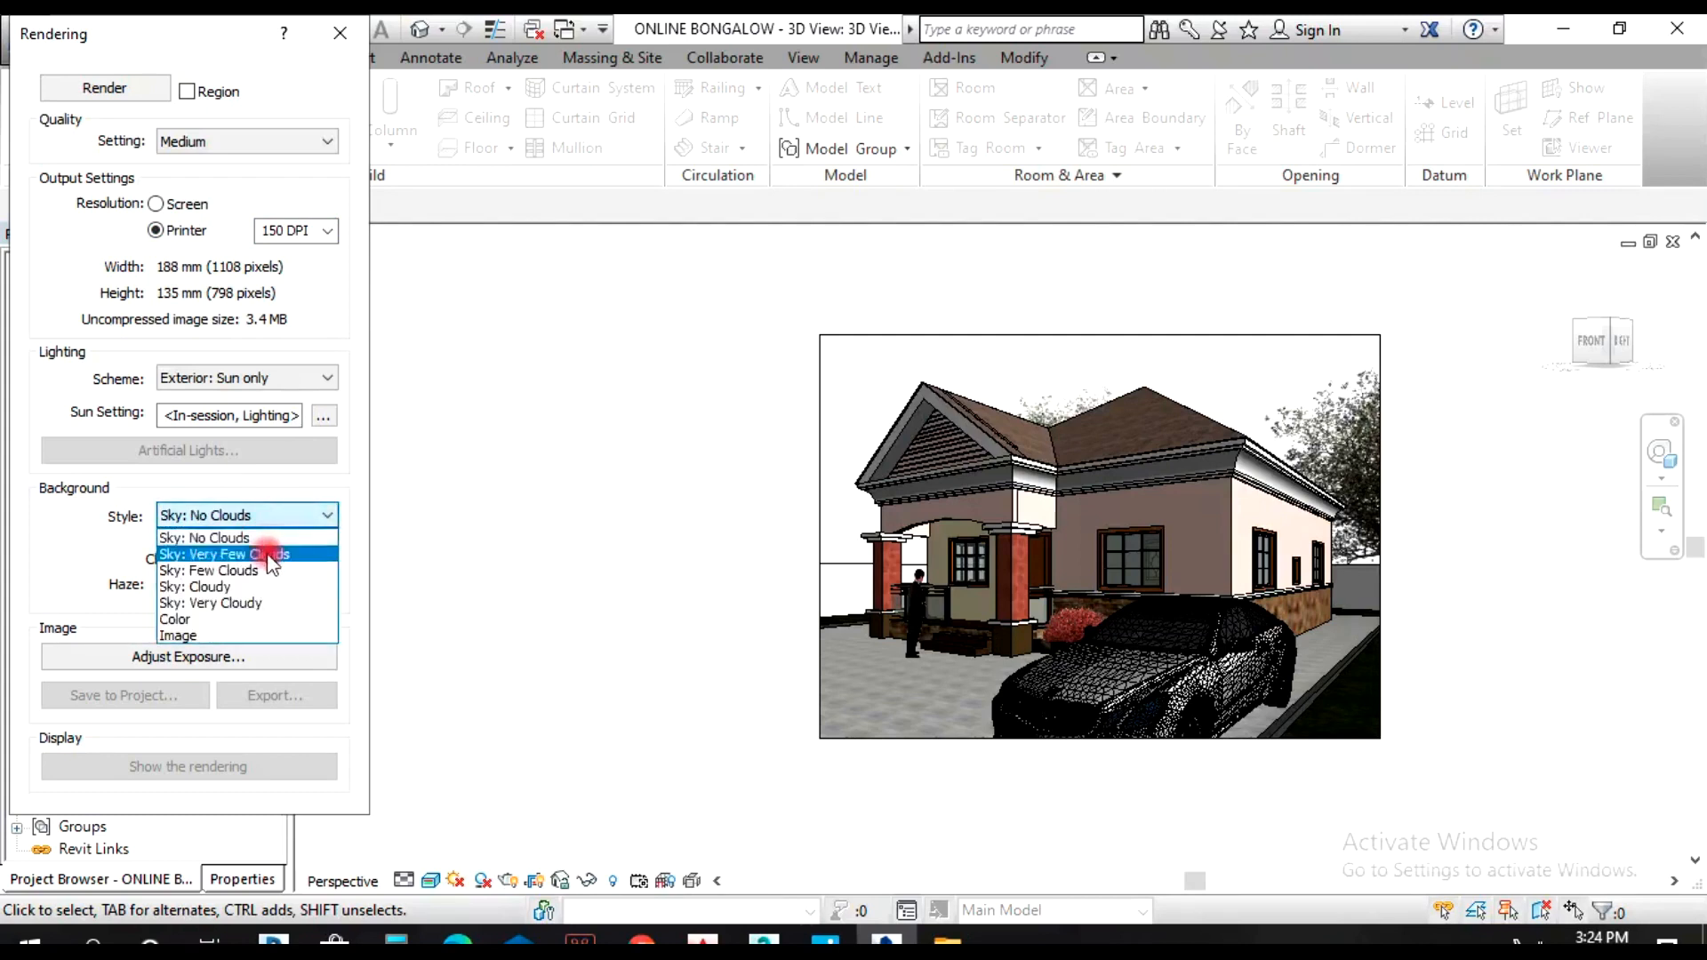
click(270, 554)
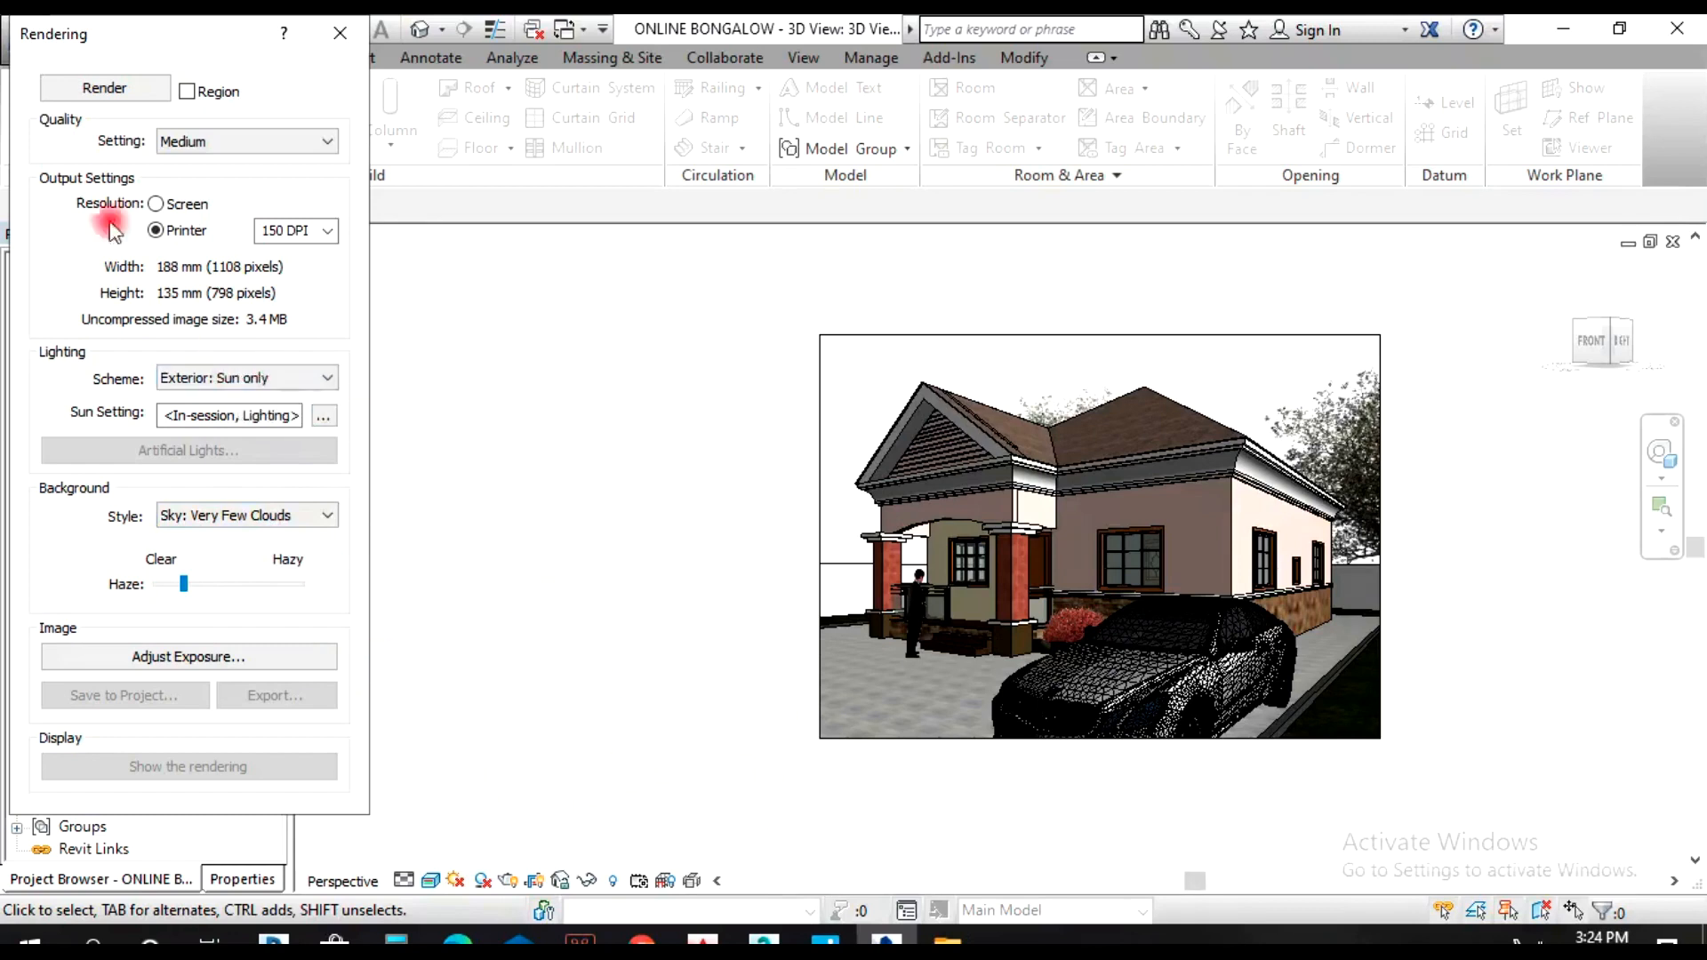
click(115, 88)
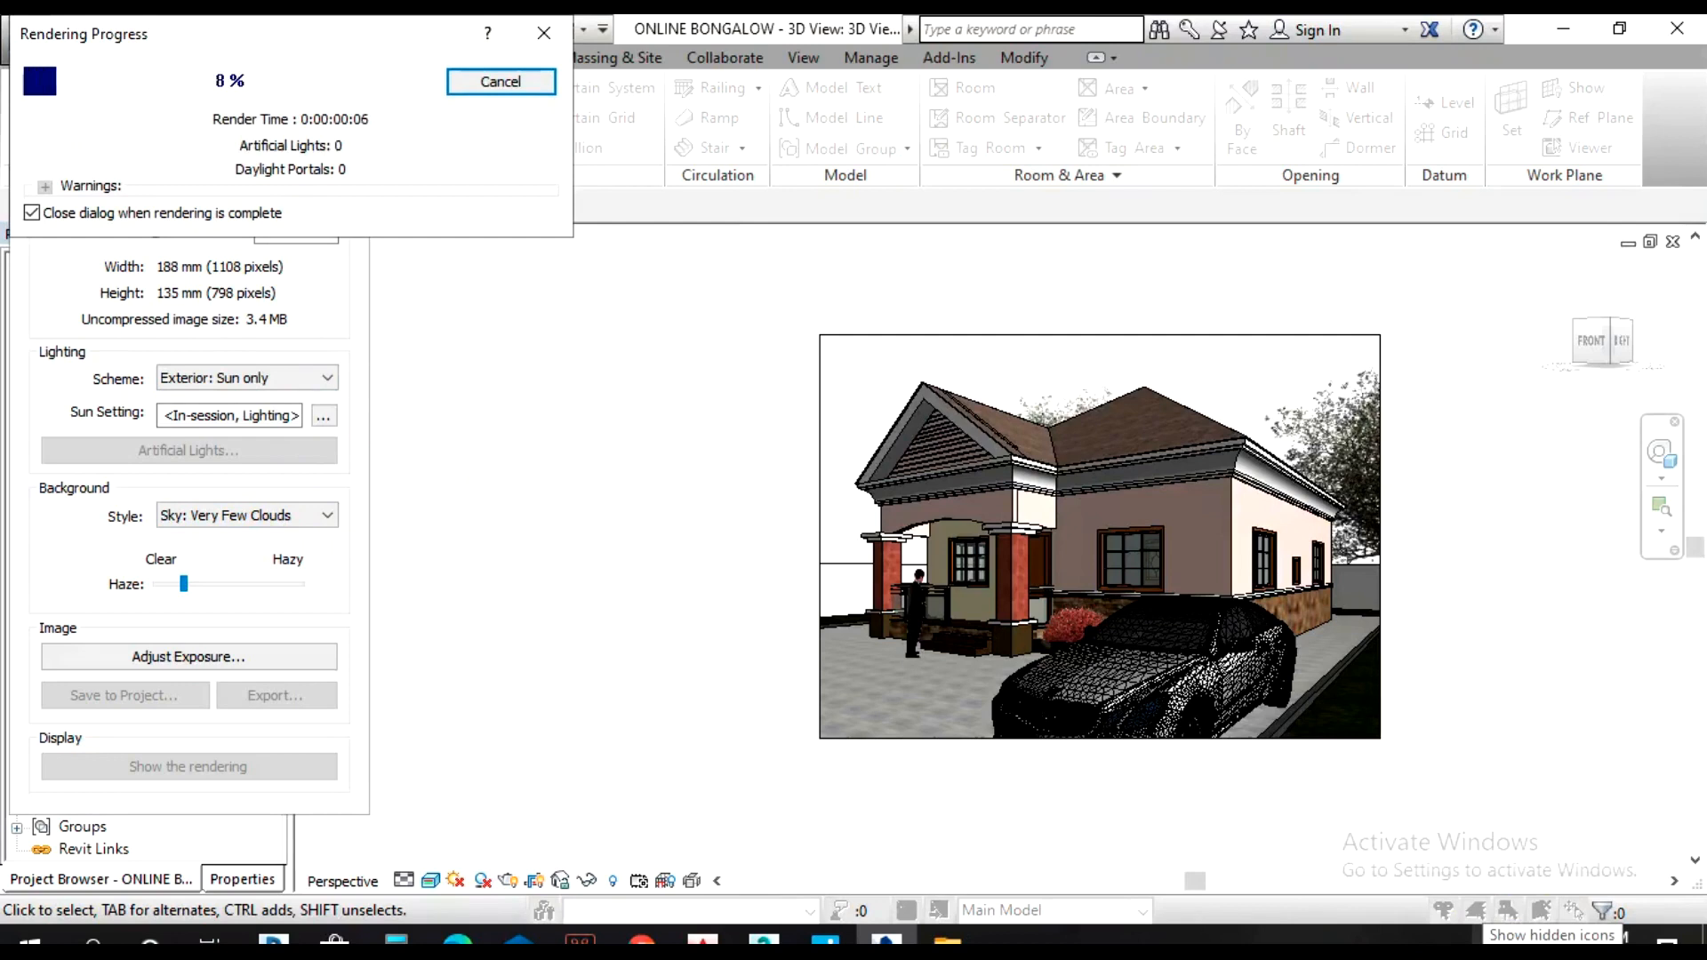
click(1487, 941)
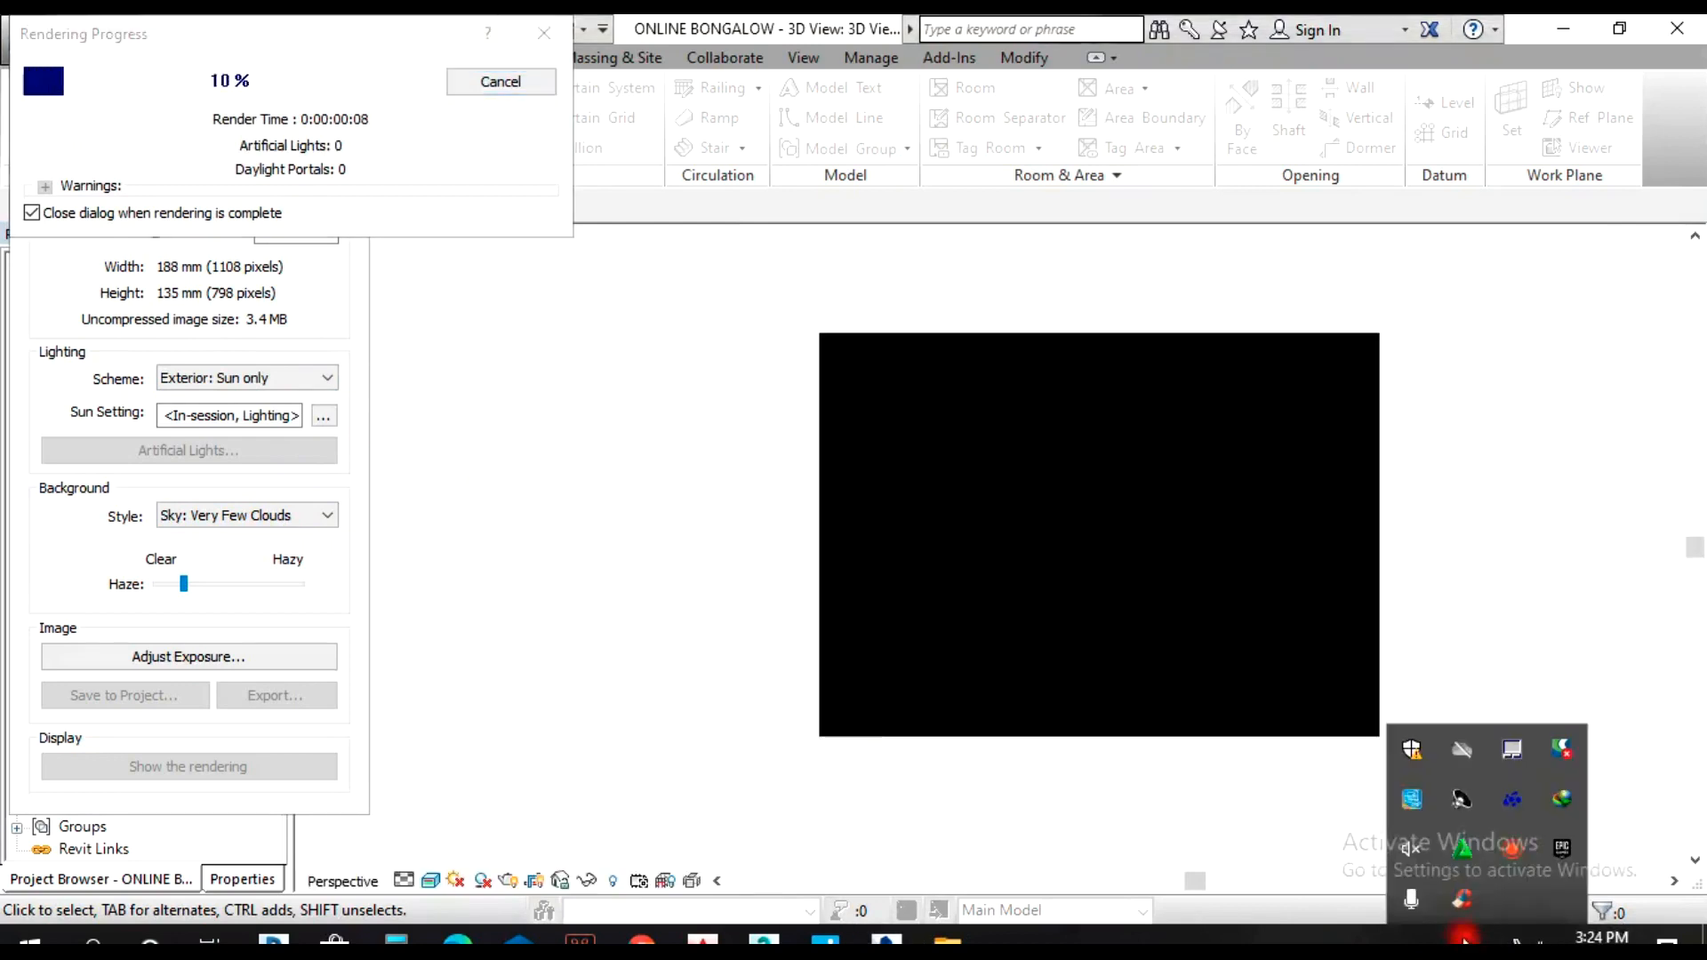
click(1503, 857)
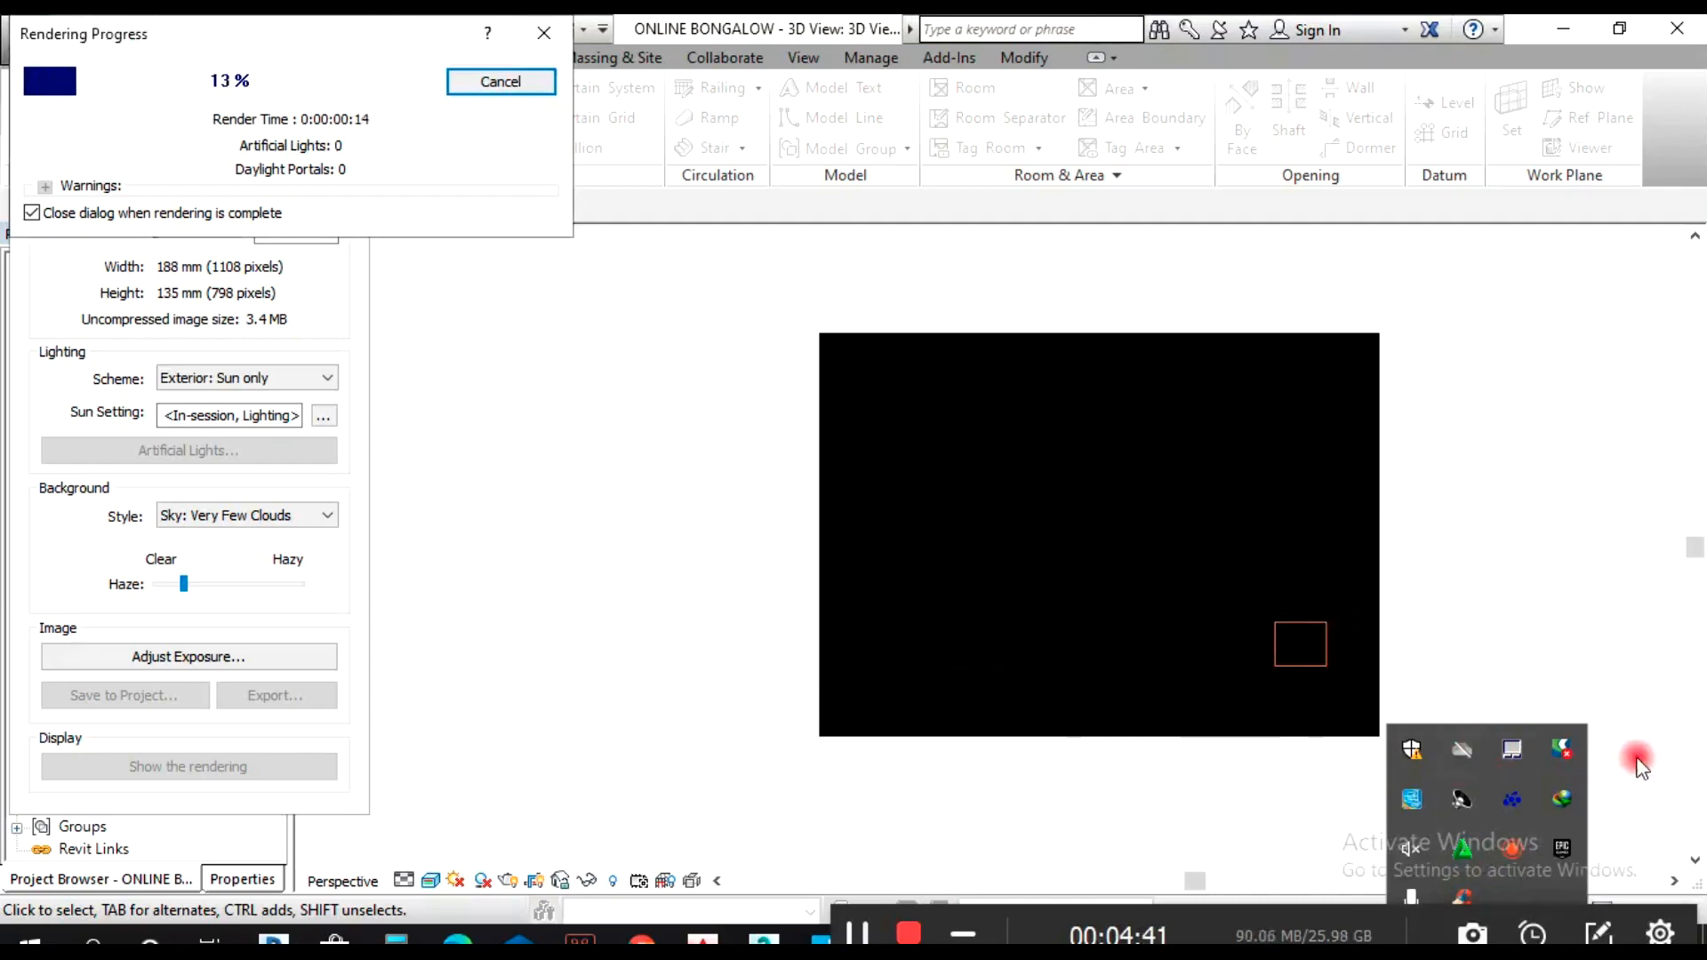
click(1238, 802)
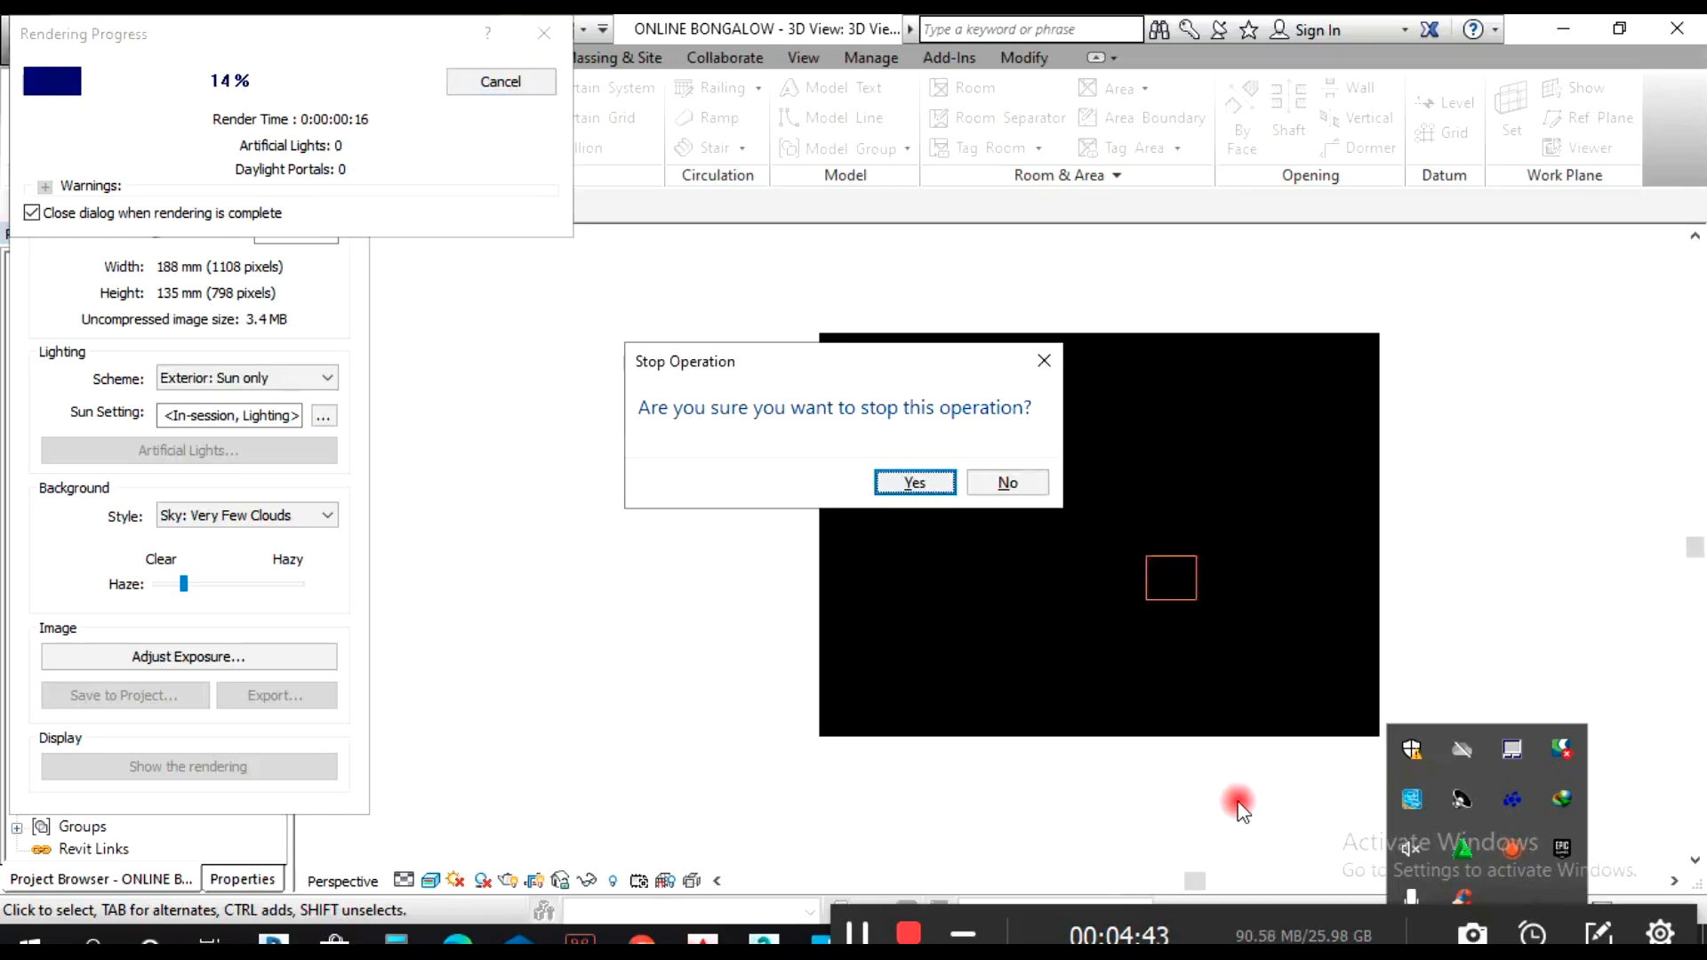
key(Escape)
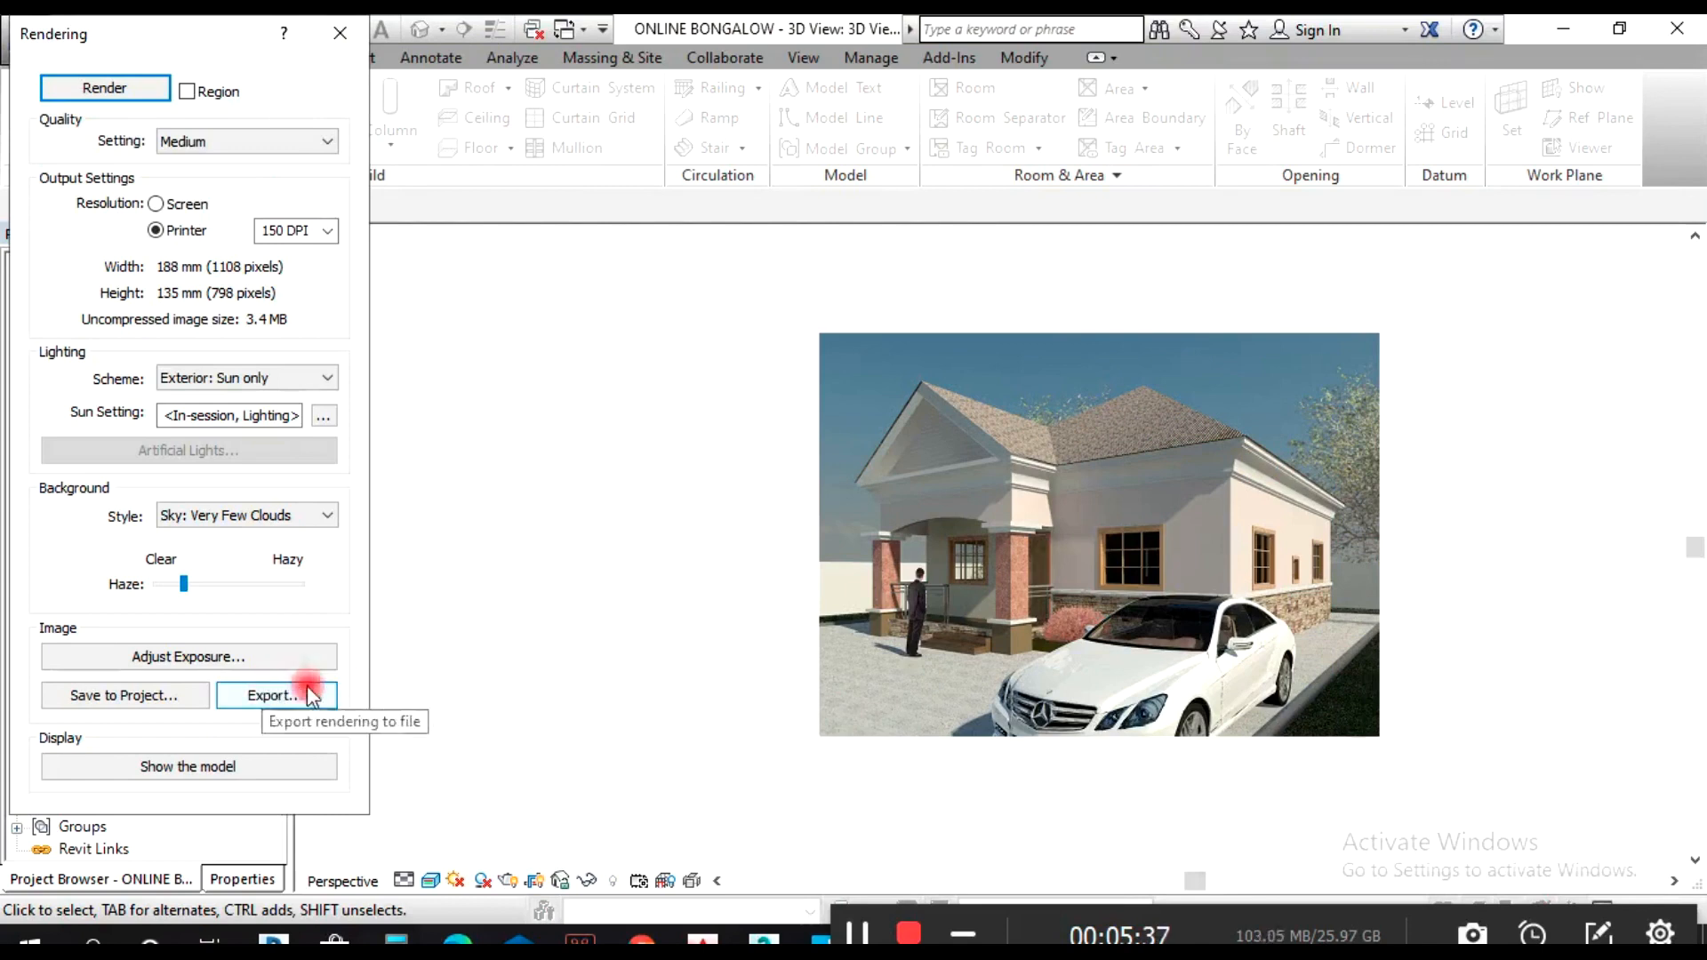
- Save the rendering to the project as 3D View 3_1 and export it as a JPEG named 1 in the ONLINE LESSONS folder
click(196, 696)
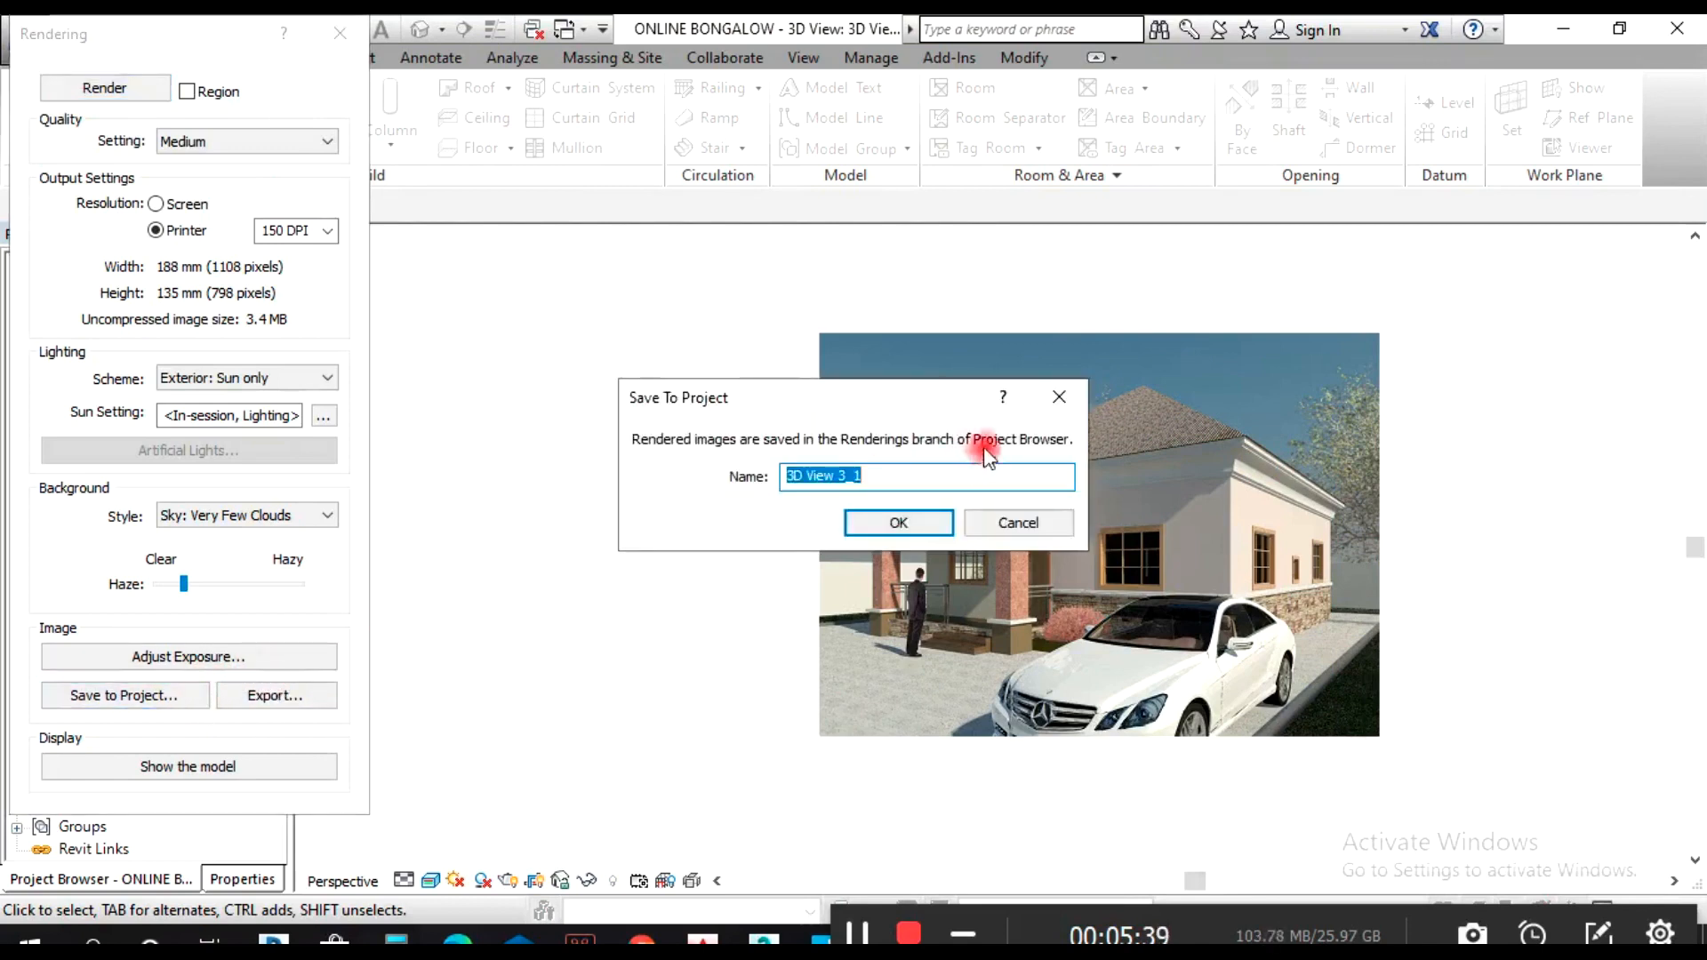
click(877, 532)
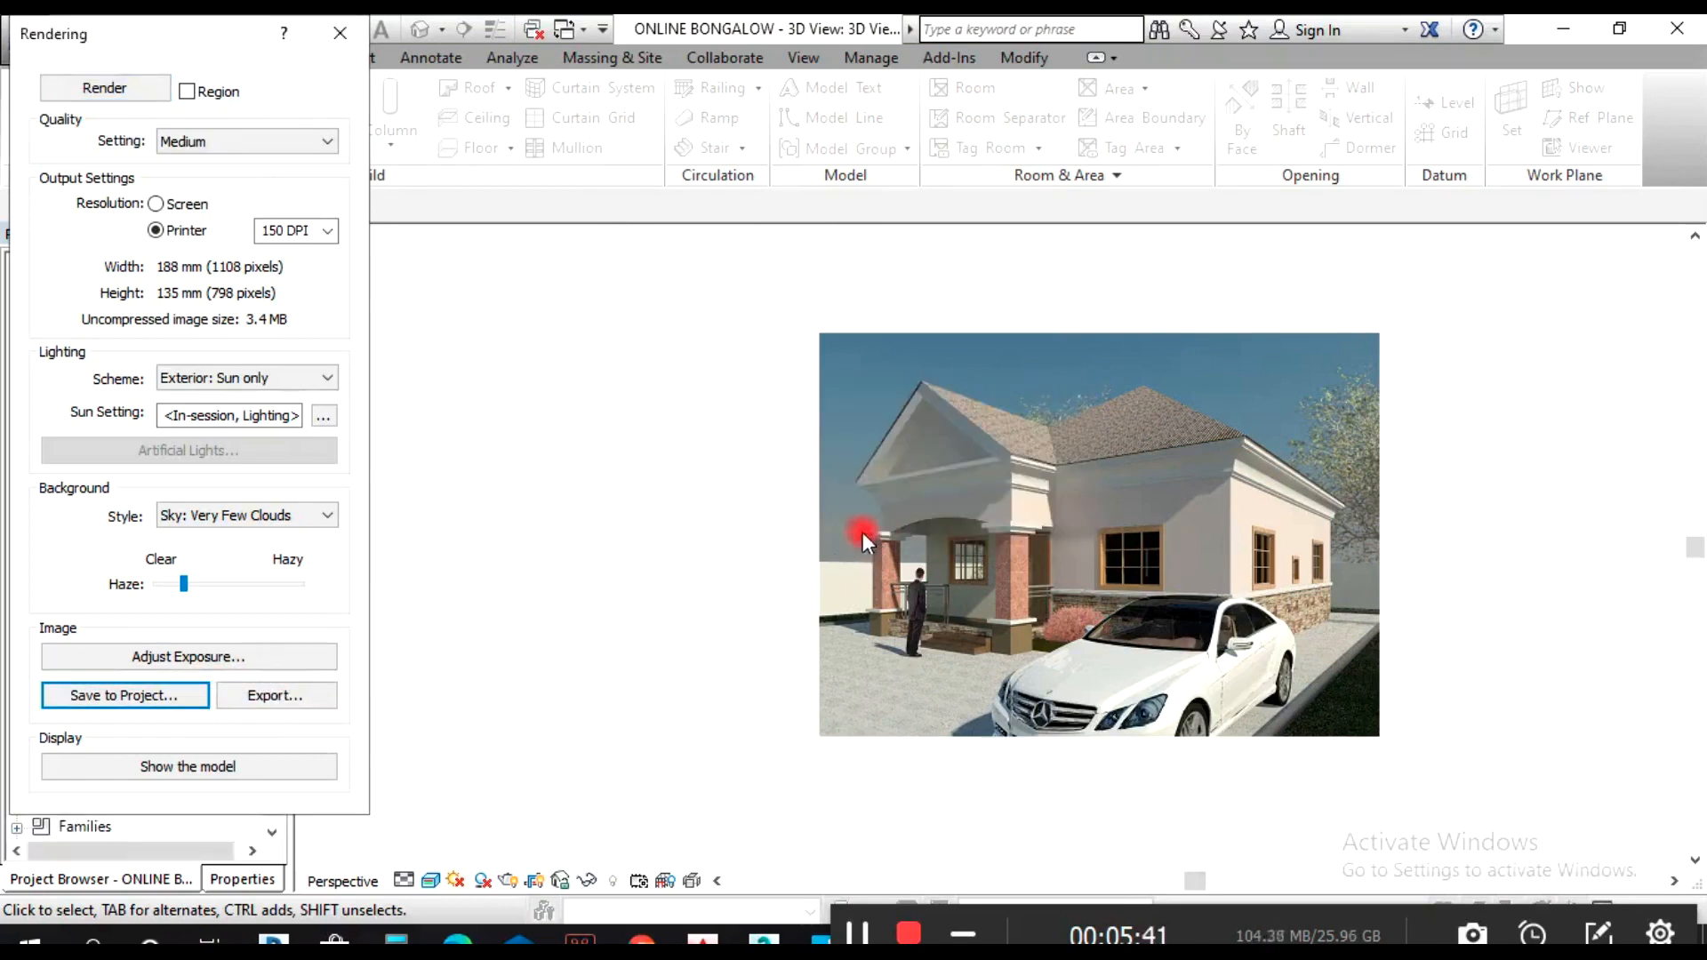
click(282, 698)
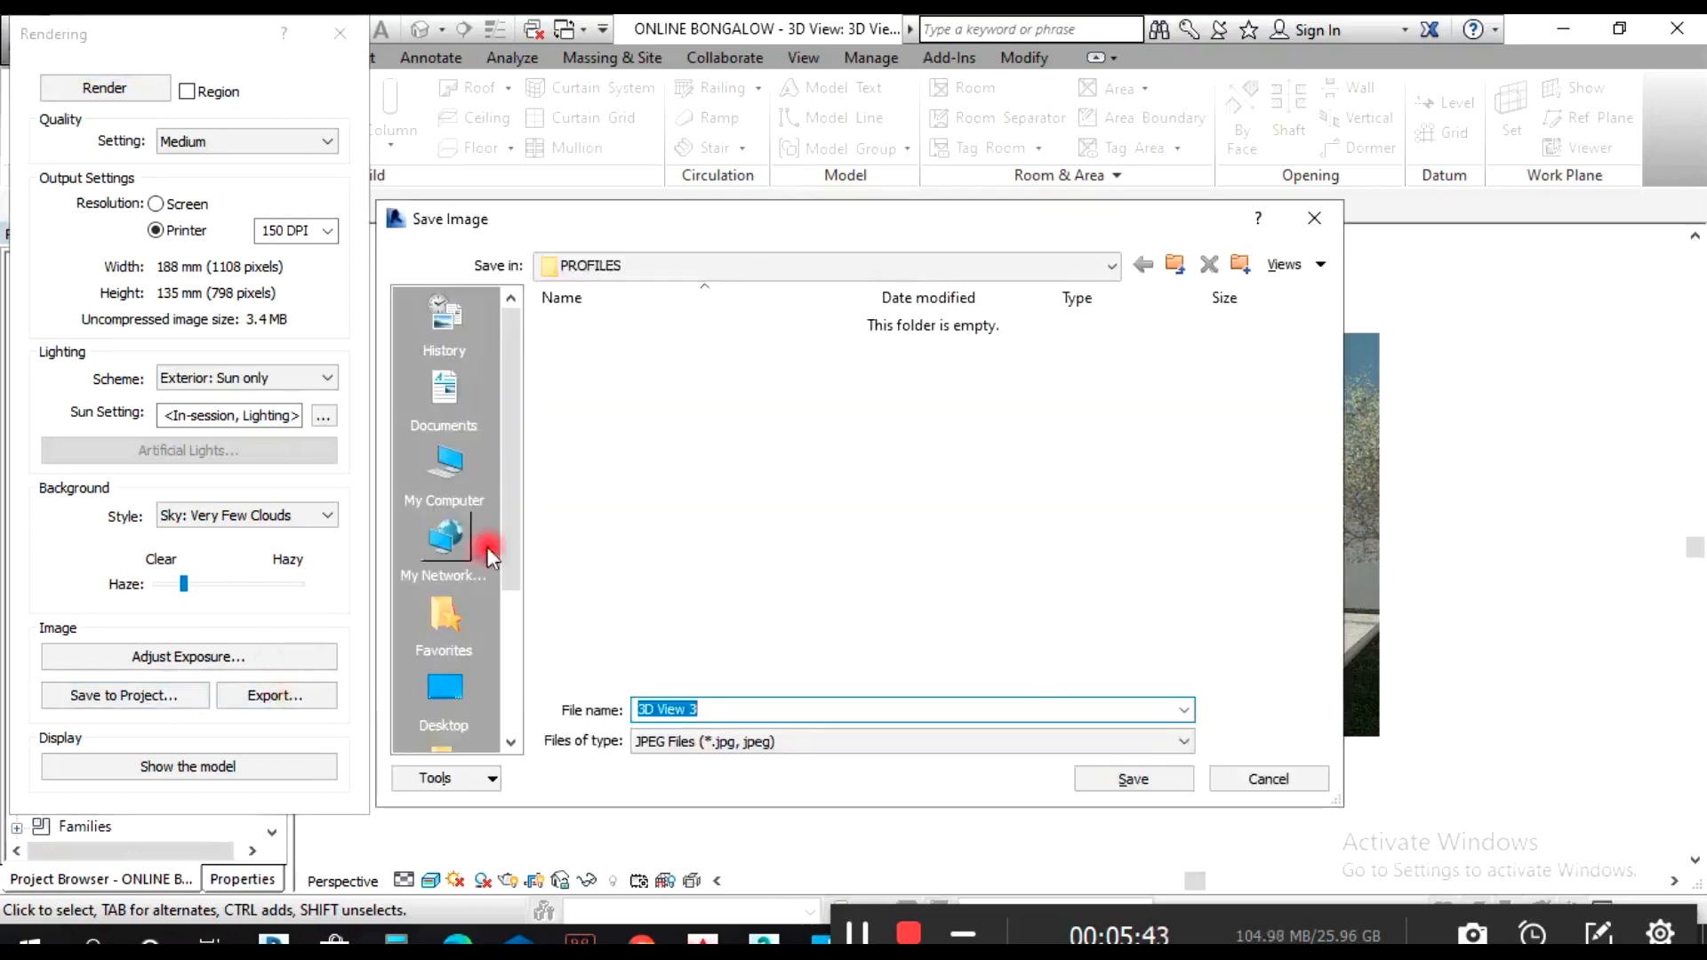
click(1173, 265)
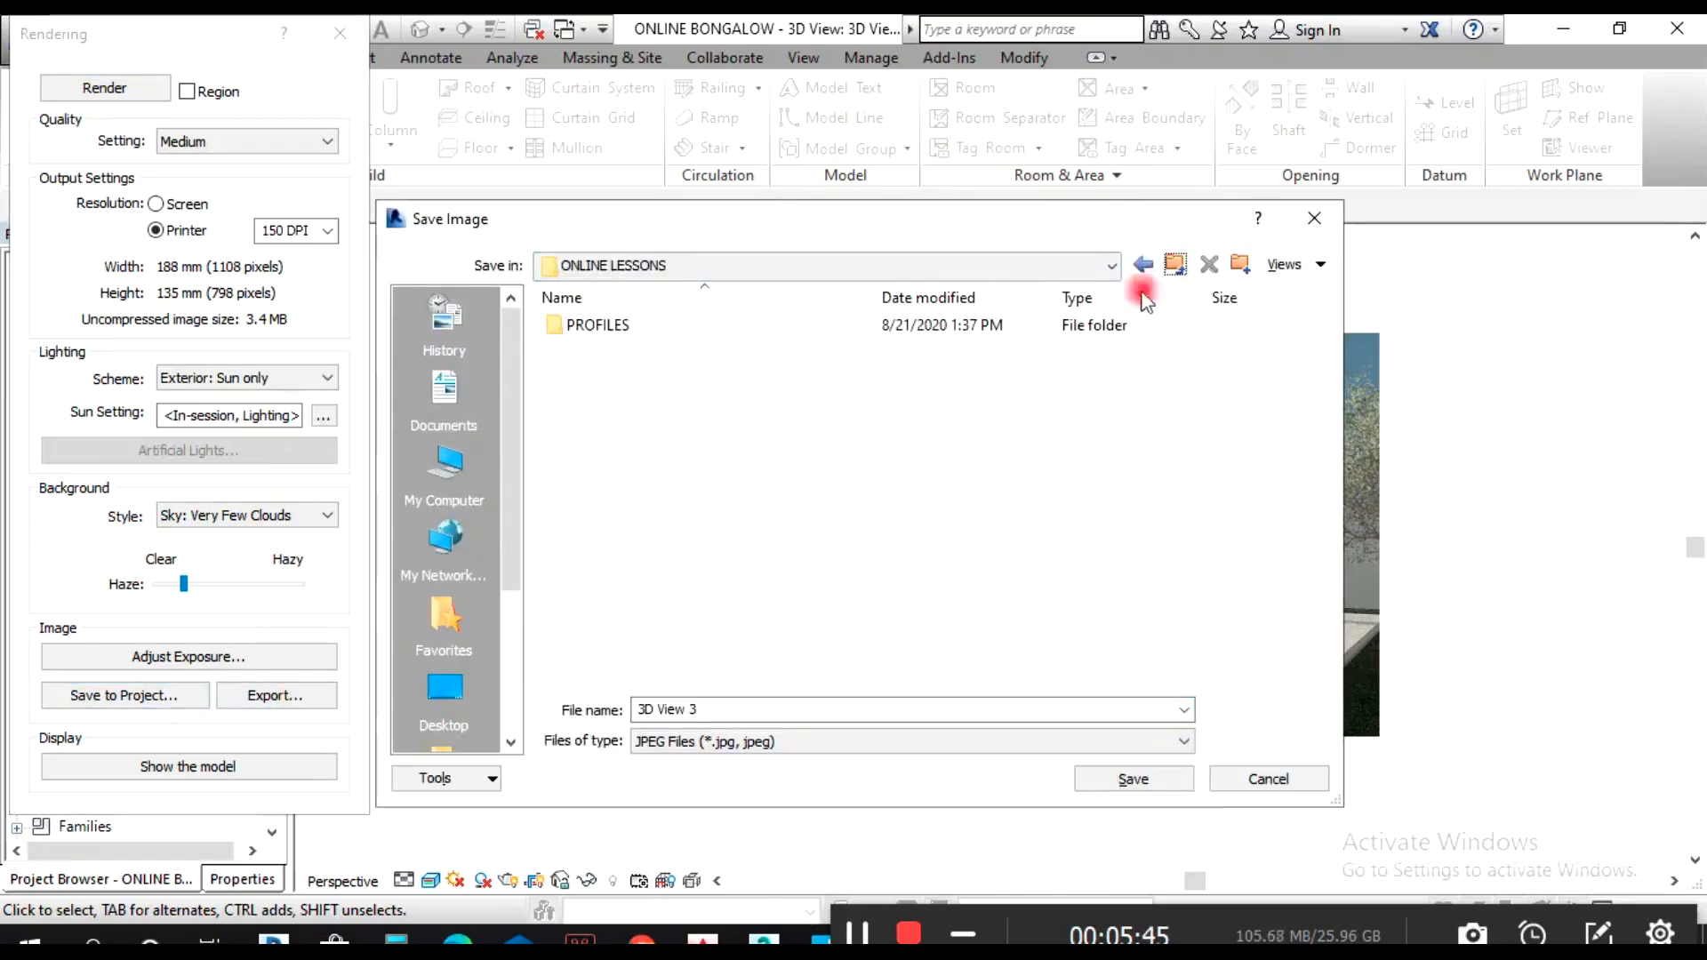
click(725, 709)
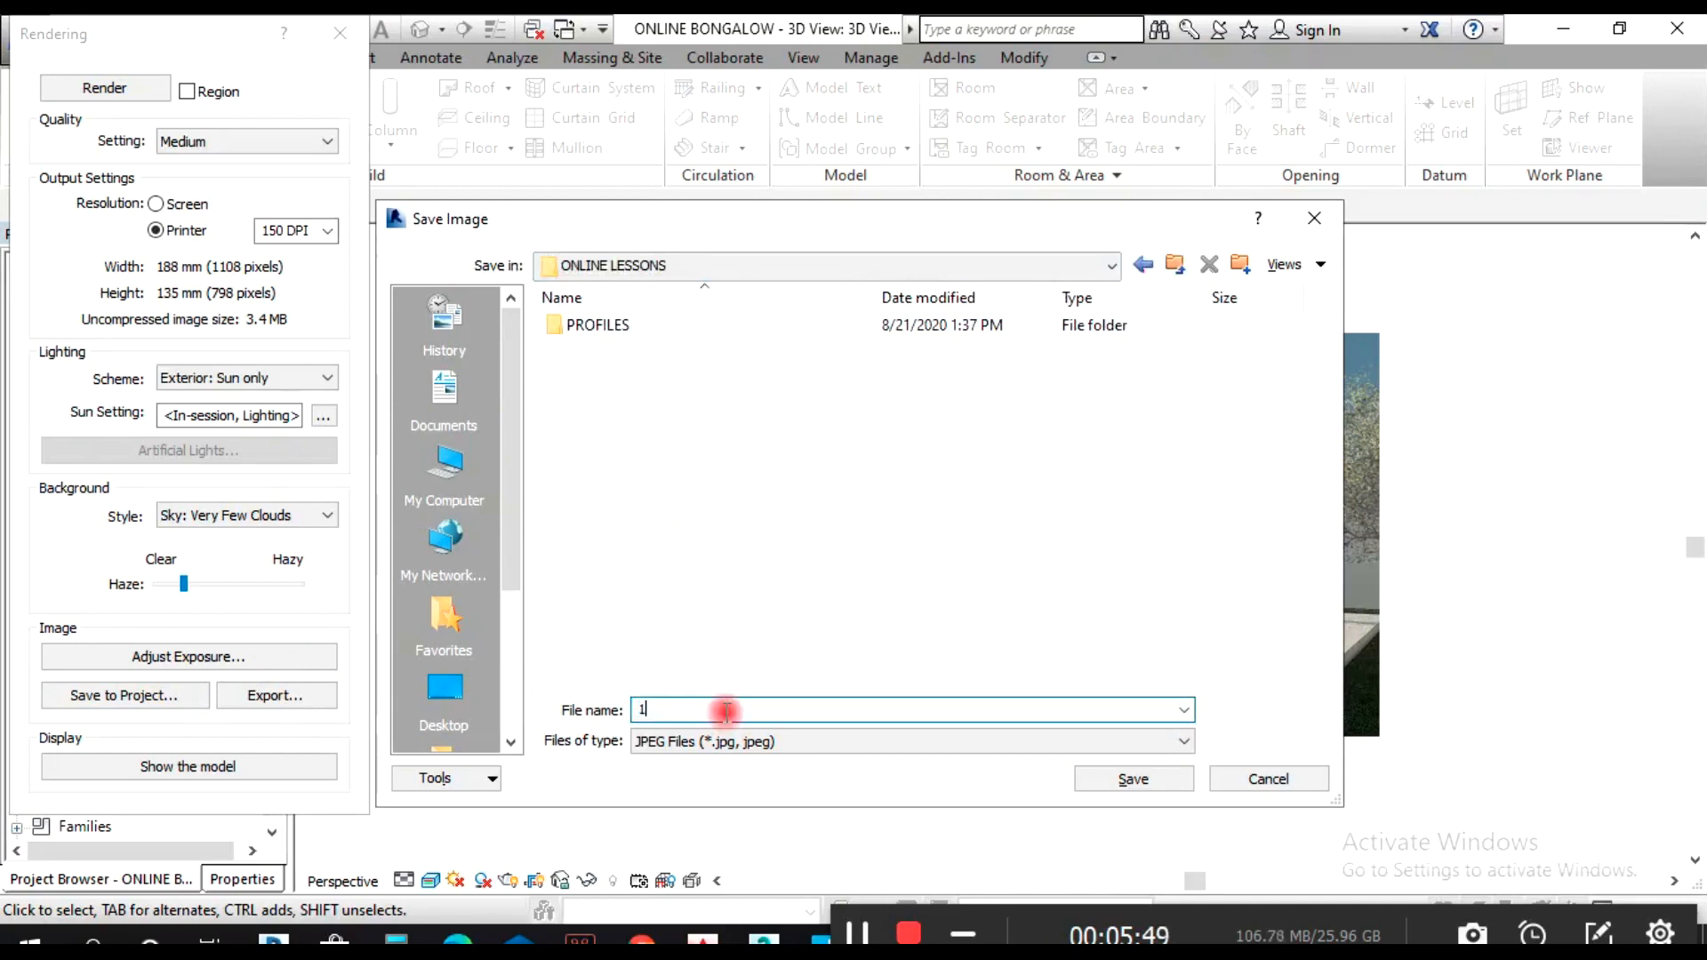
click(1085, 779)
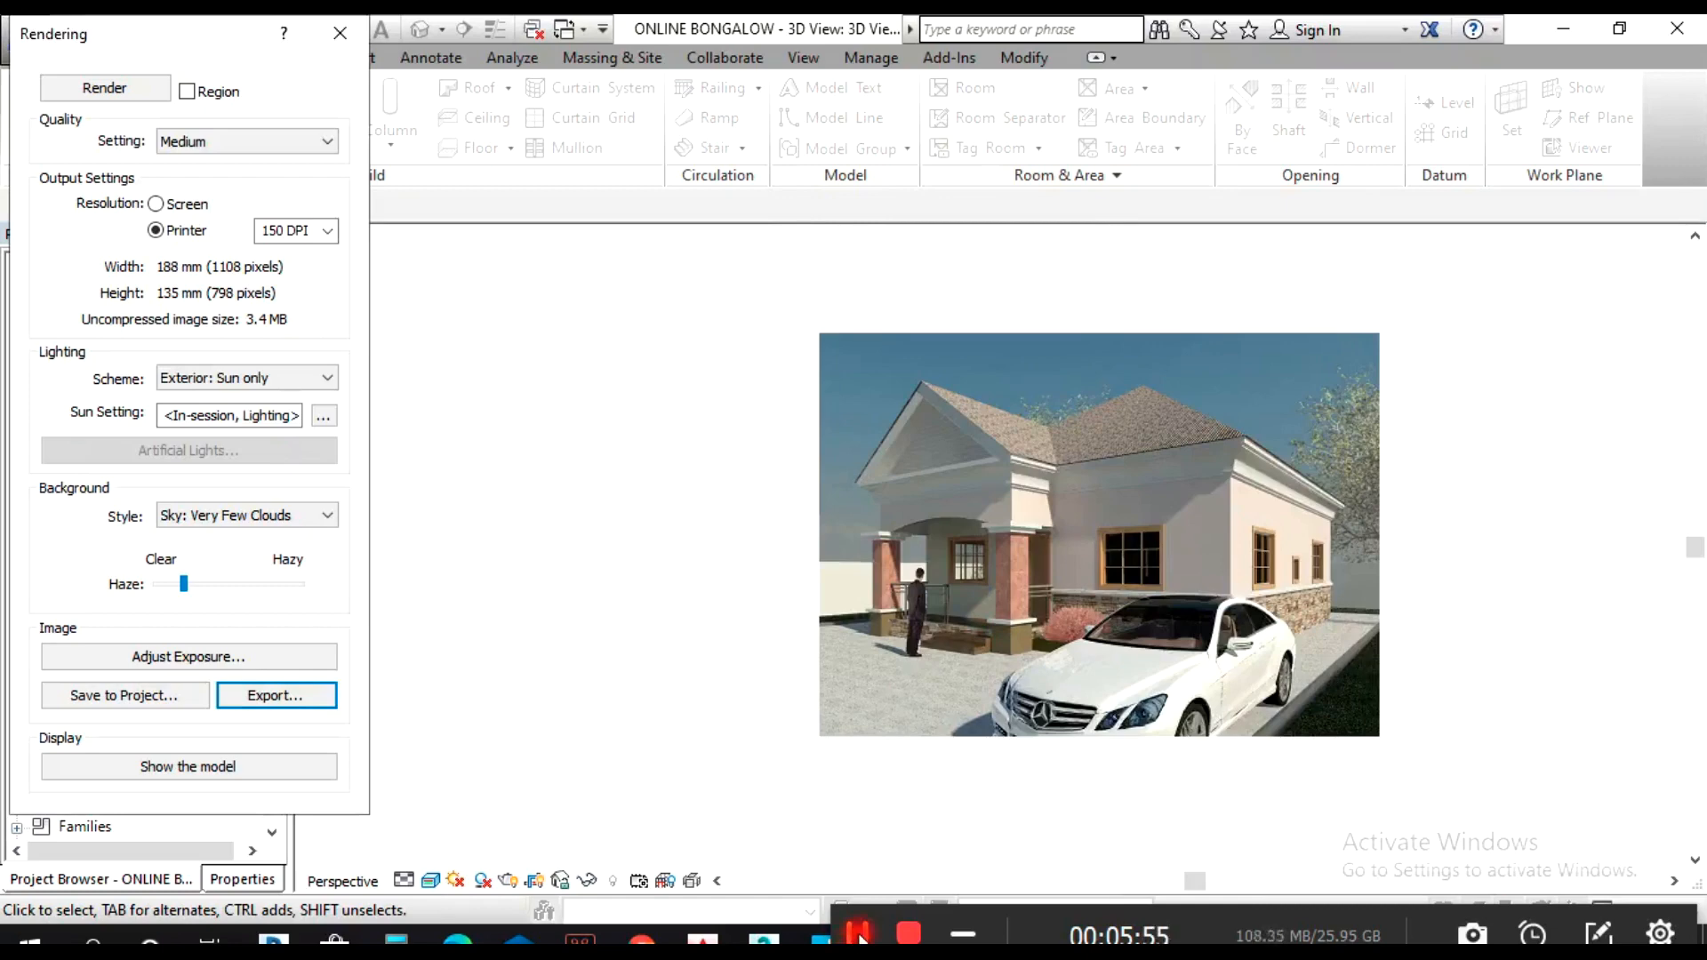
- Switch to File Explorer, view the exported image 1 from the ONLINE LESSONS folder, and return to Revit
click(859, 939)
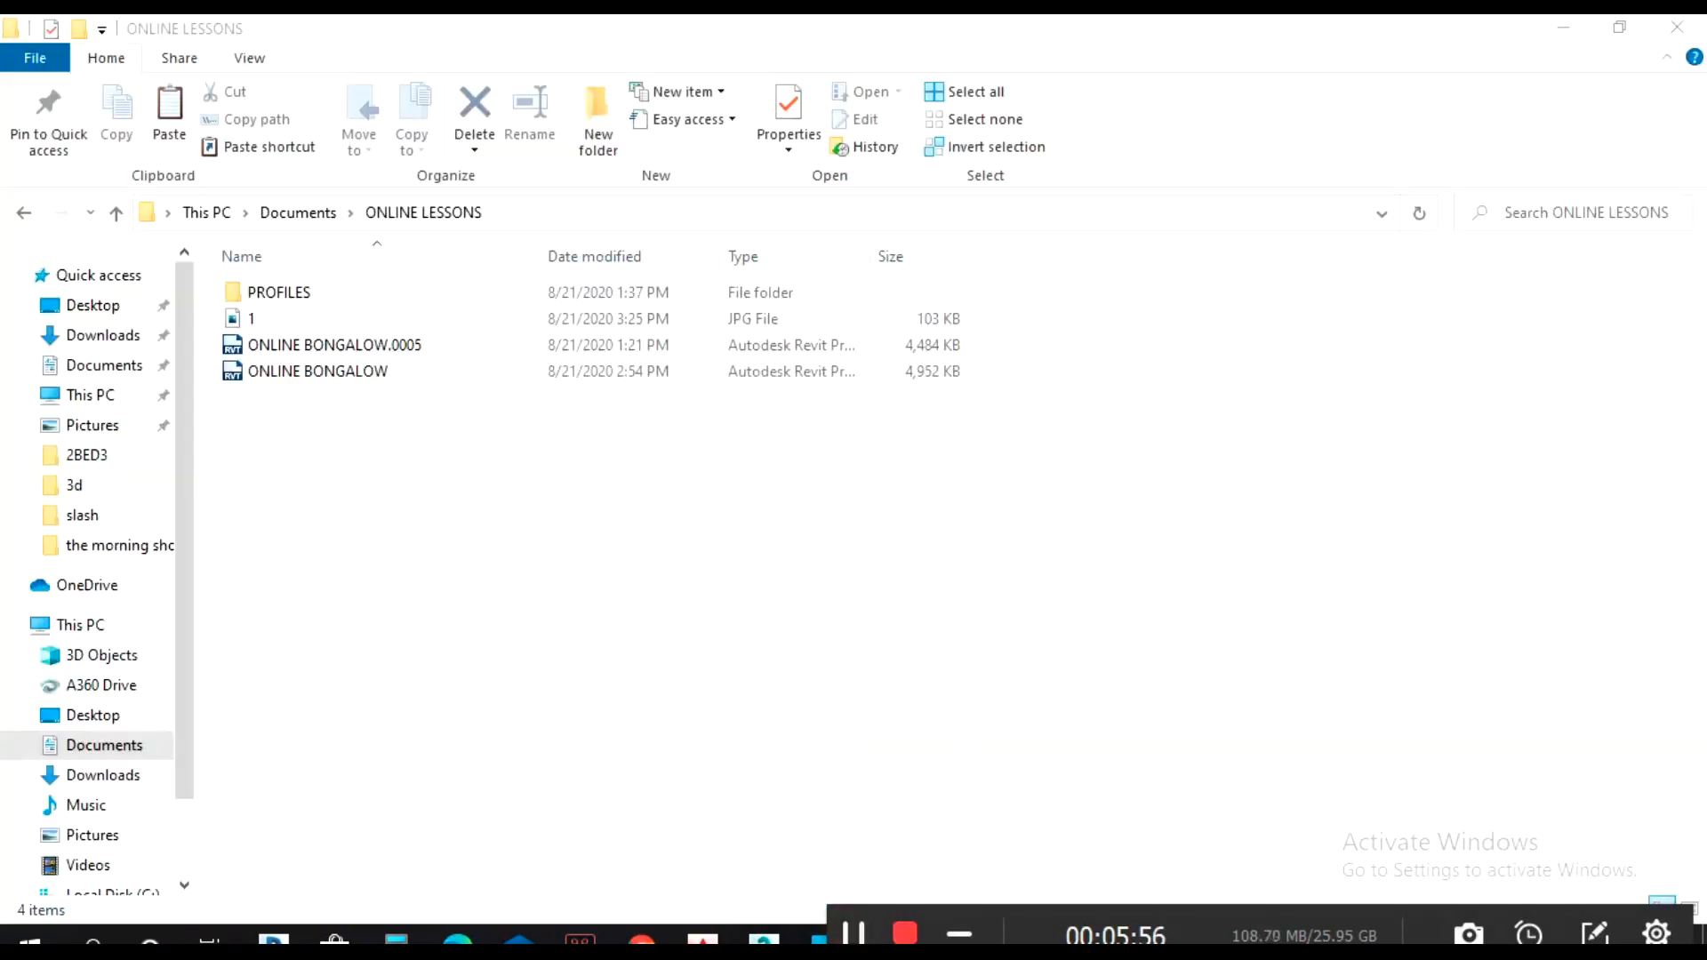
click(887, 941)
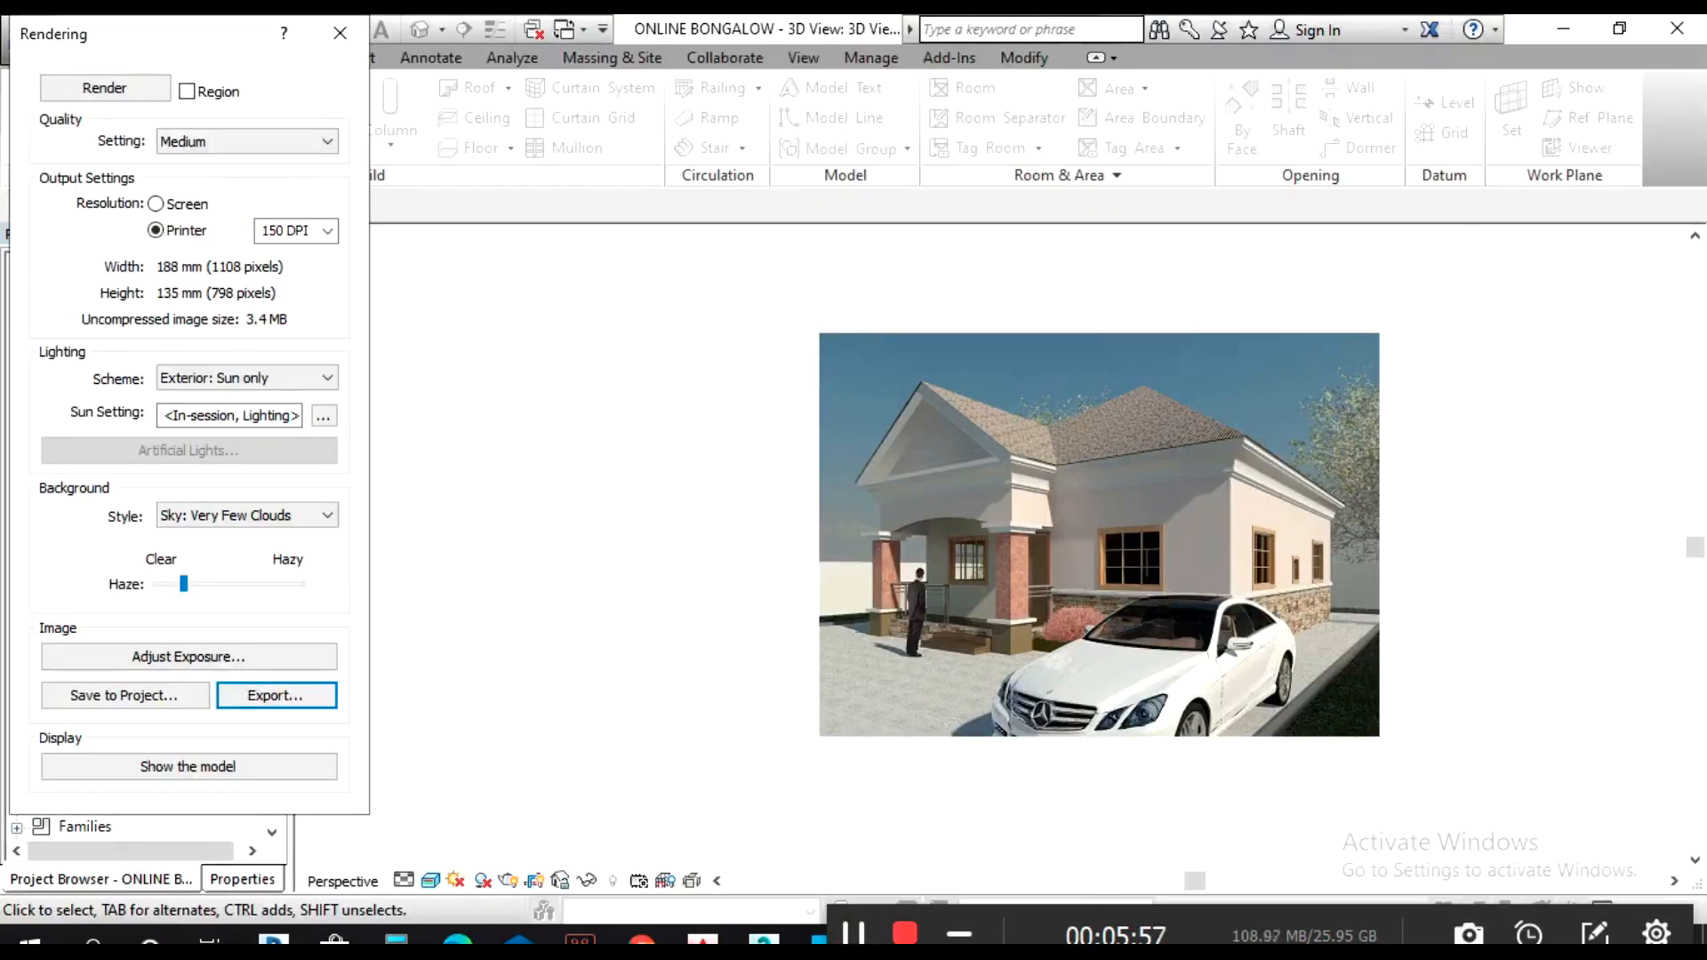
mouse_move(948, 942)
click(889, 800)
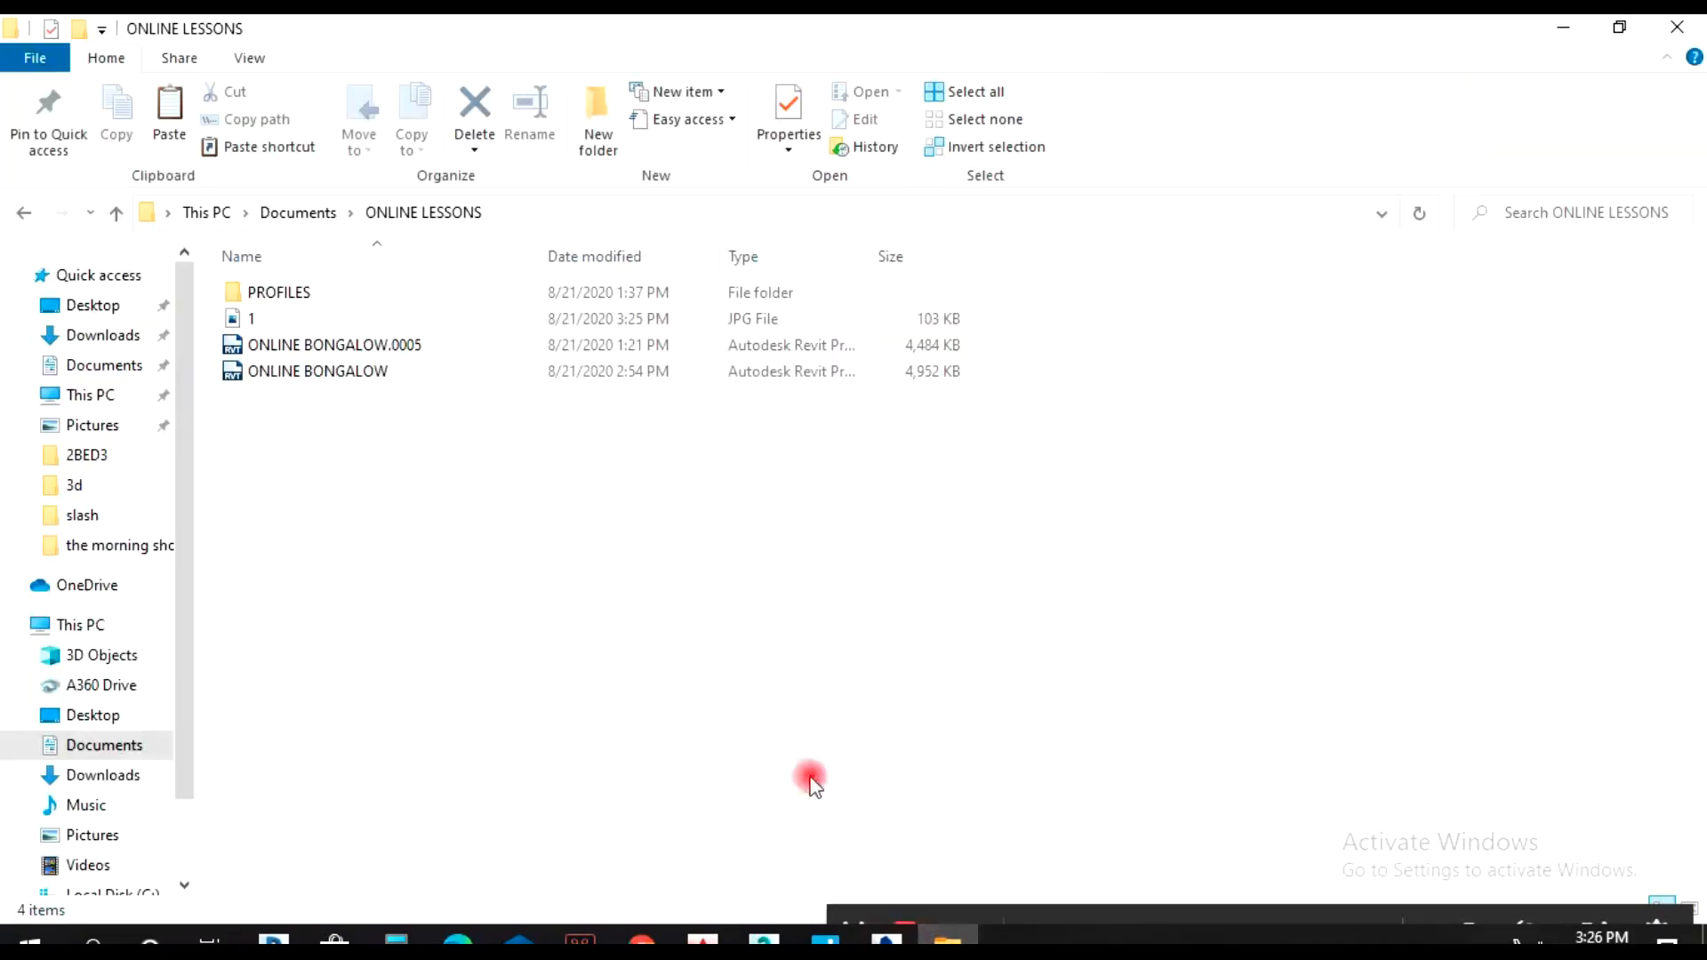
double_click(344, 324)
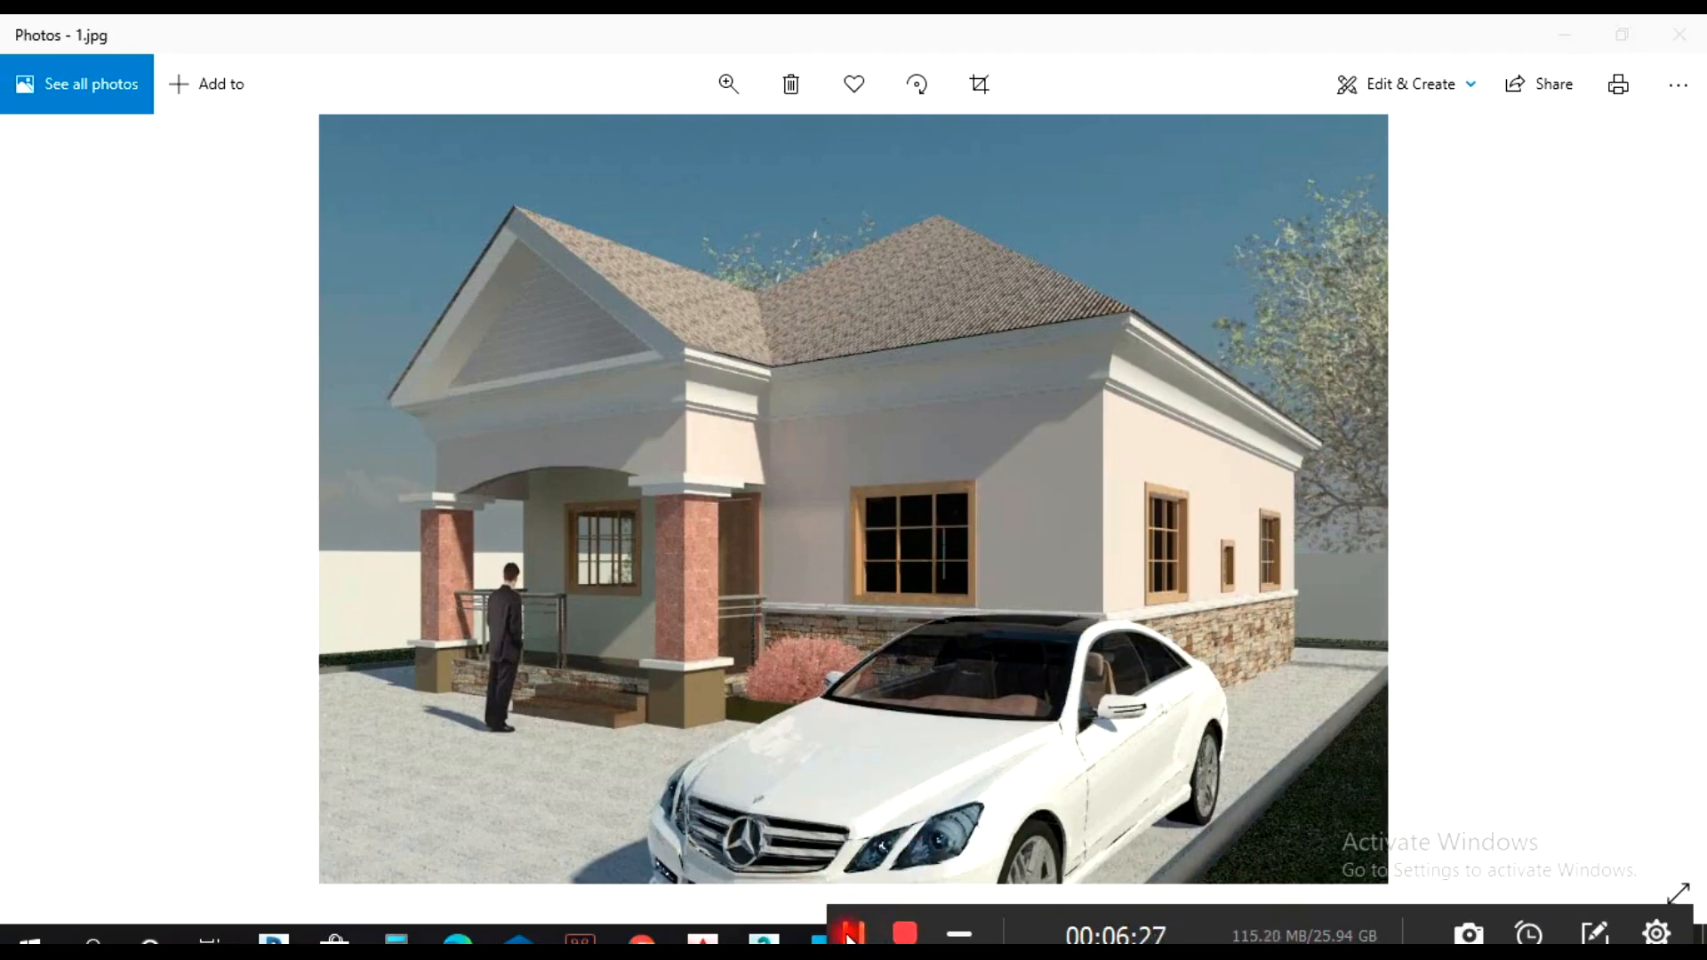
click(1564, 35)
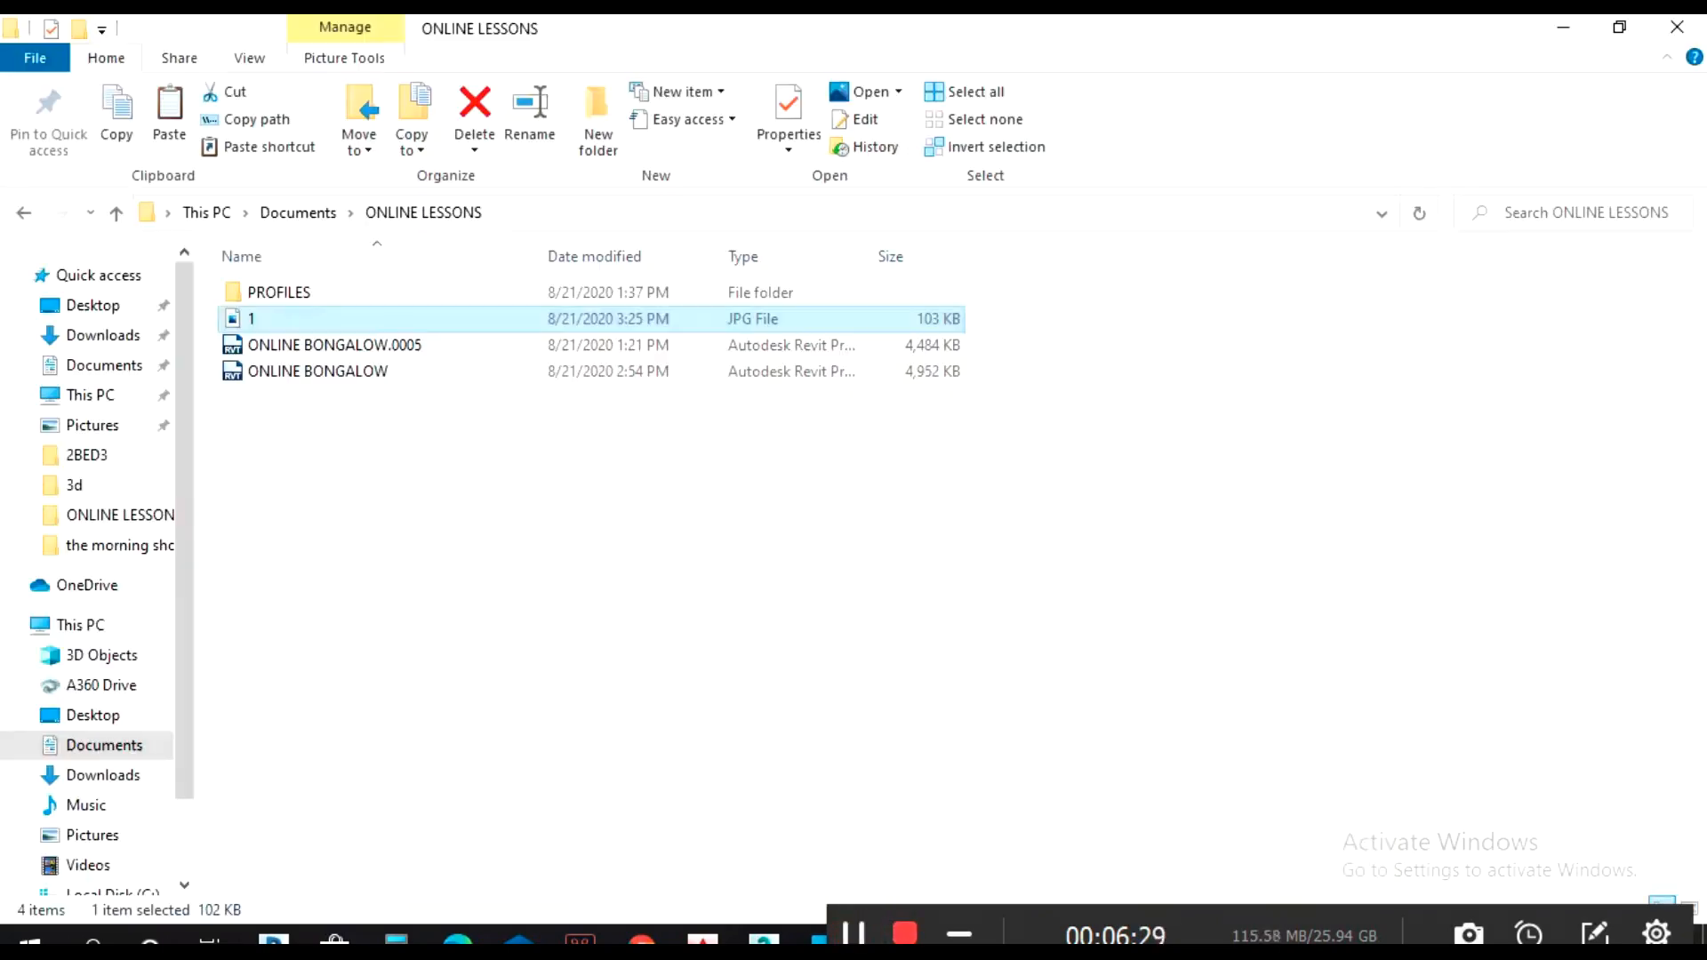
click(1563, 34)
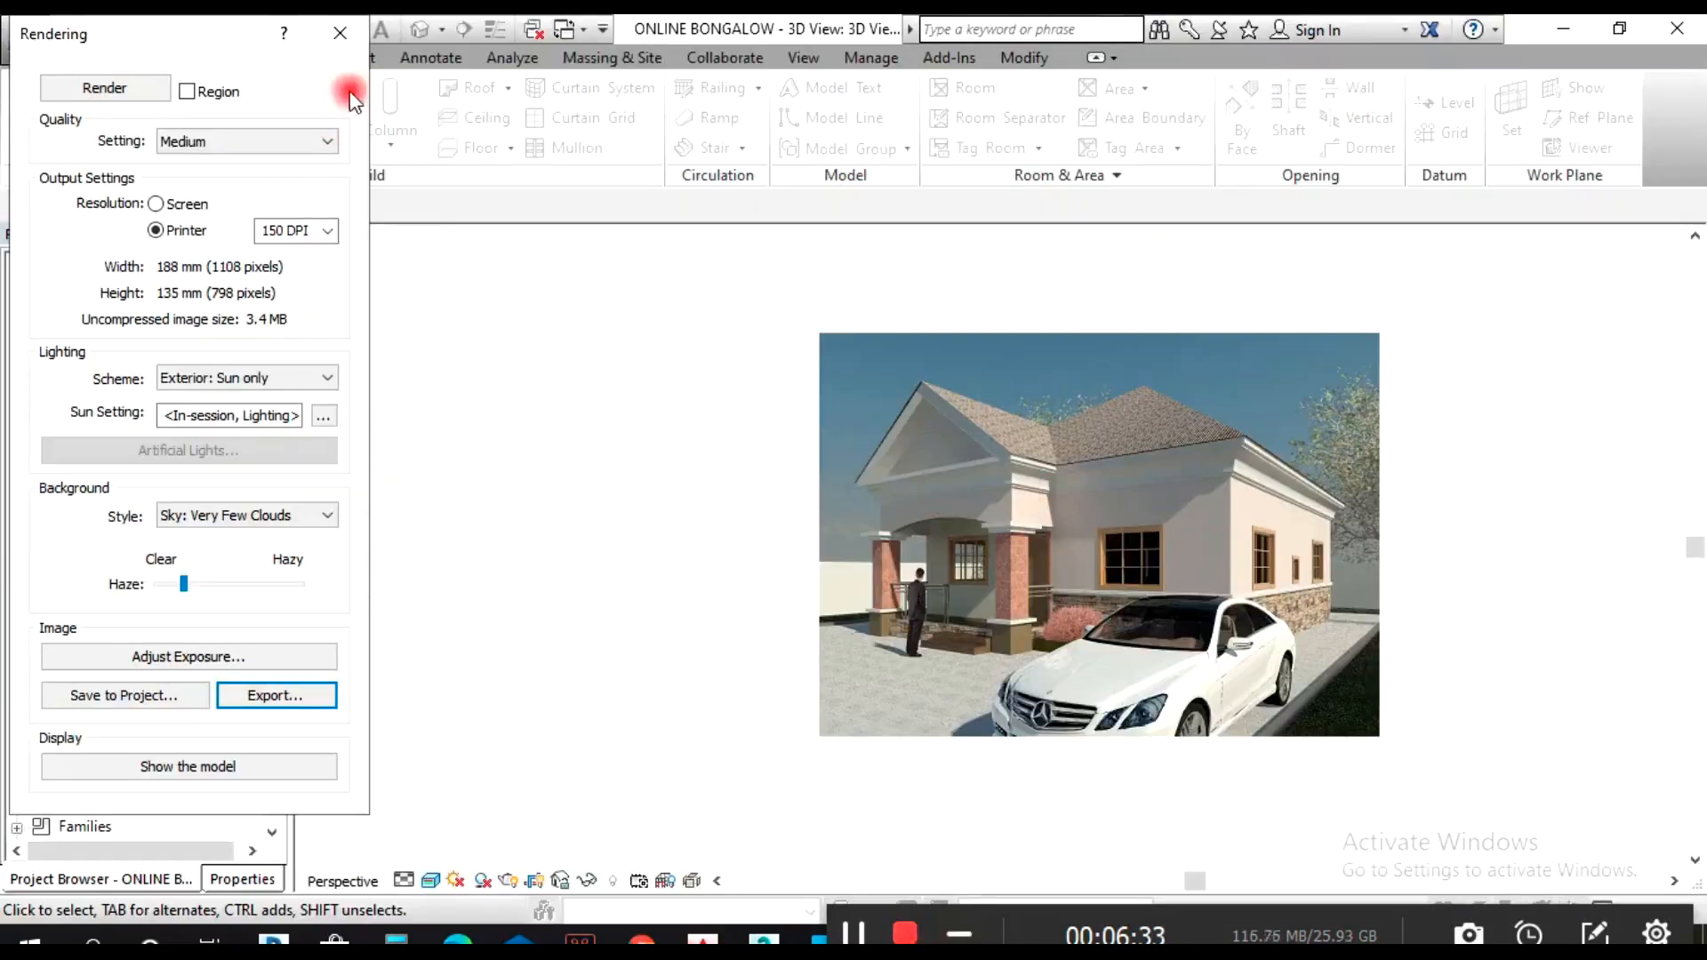
- Close the rendering settings and open the saved rendering 3D View 3_1 from the project's Renderings to inspect its raster image
click(339, 33)
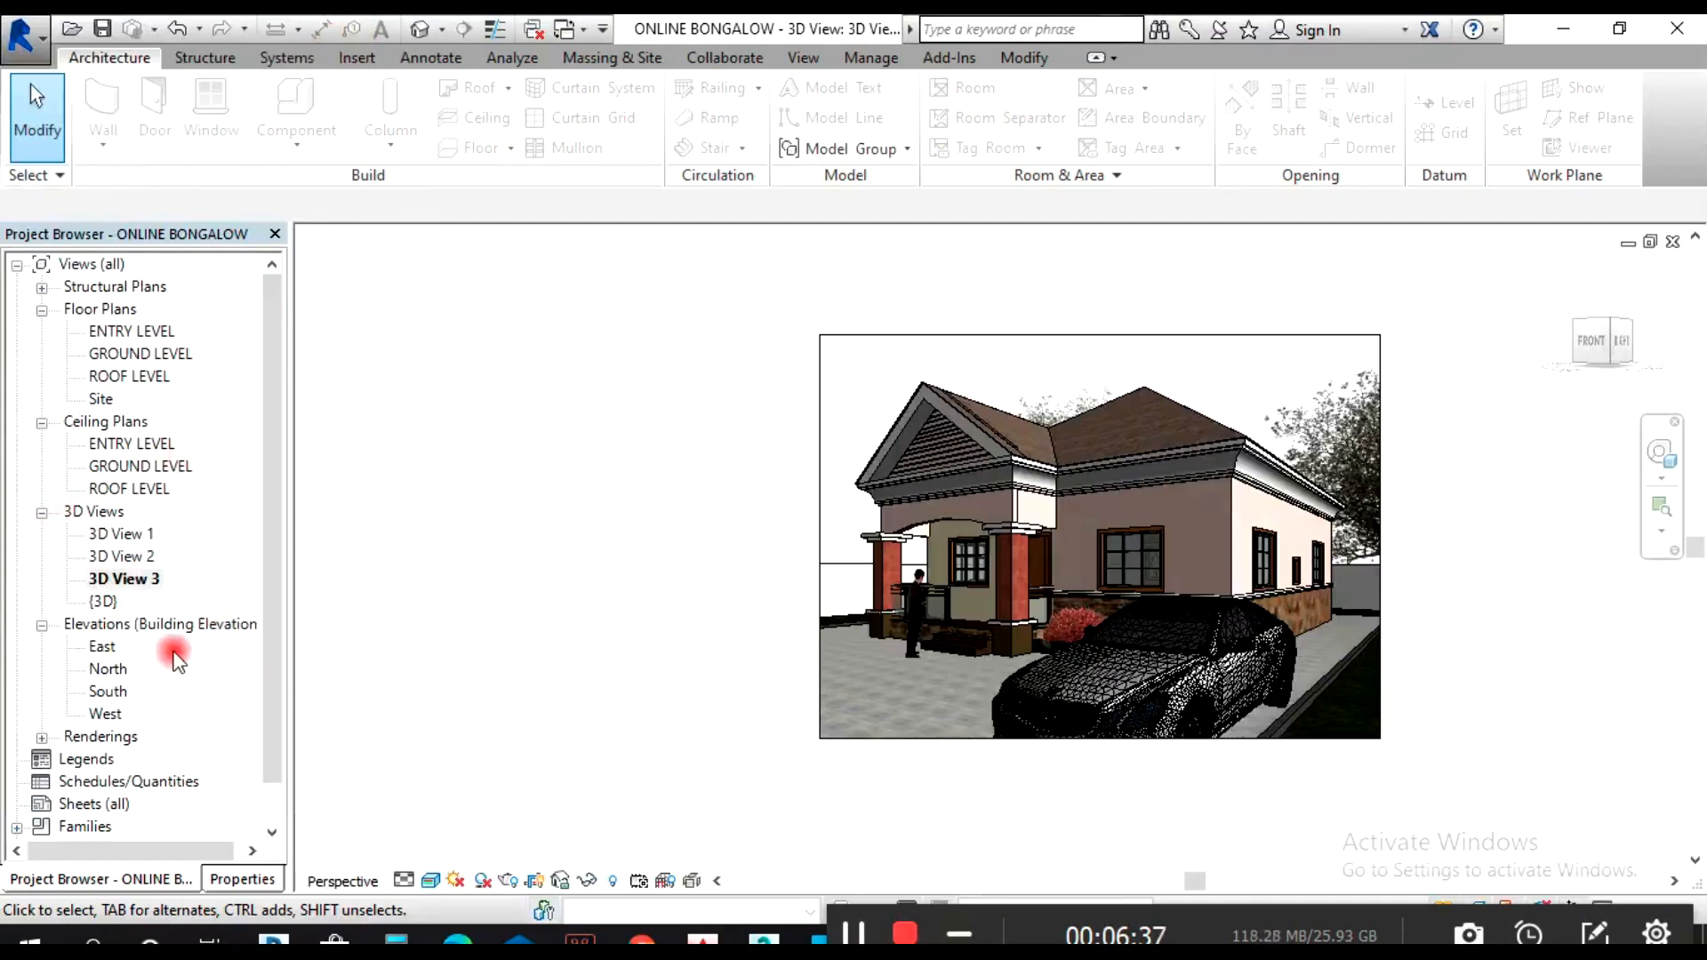
scroll(177, 659, down, 1)
click(42, 715)
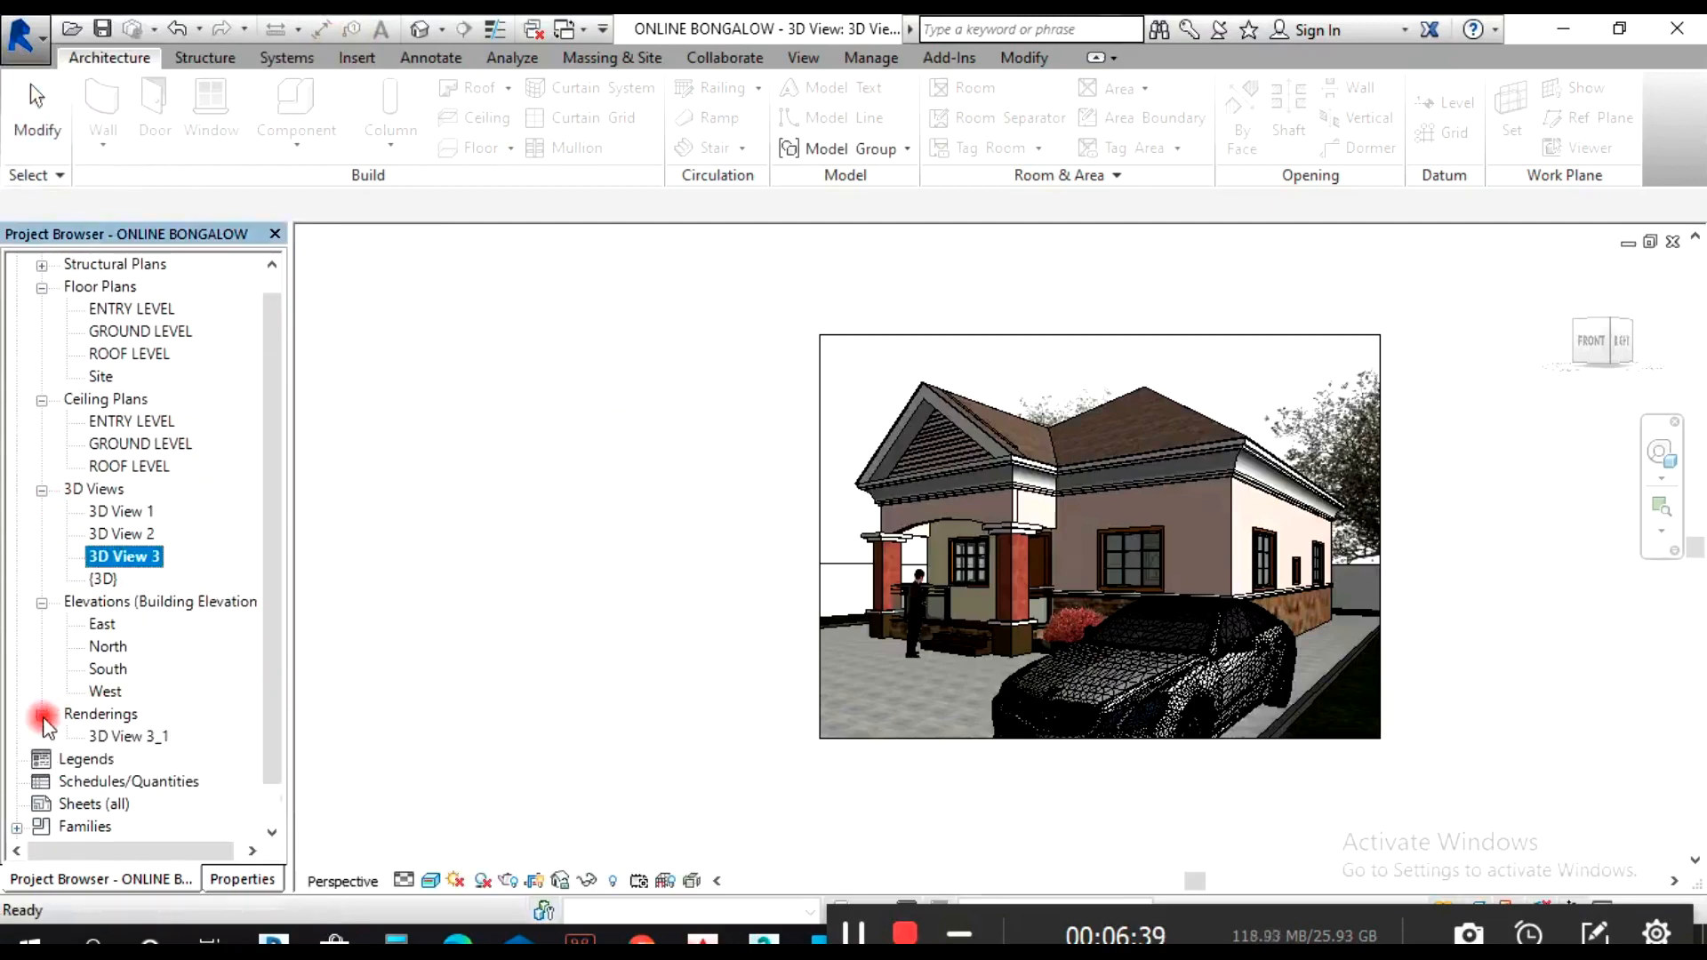
double_click(120, 737)
click(560, 584)
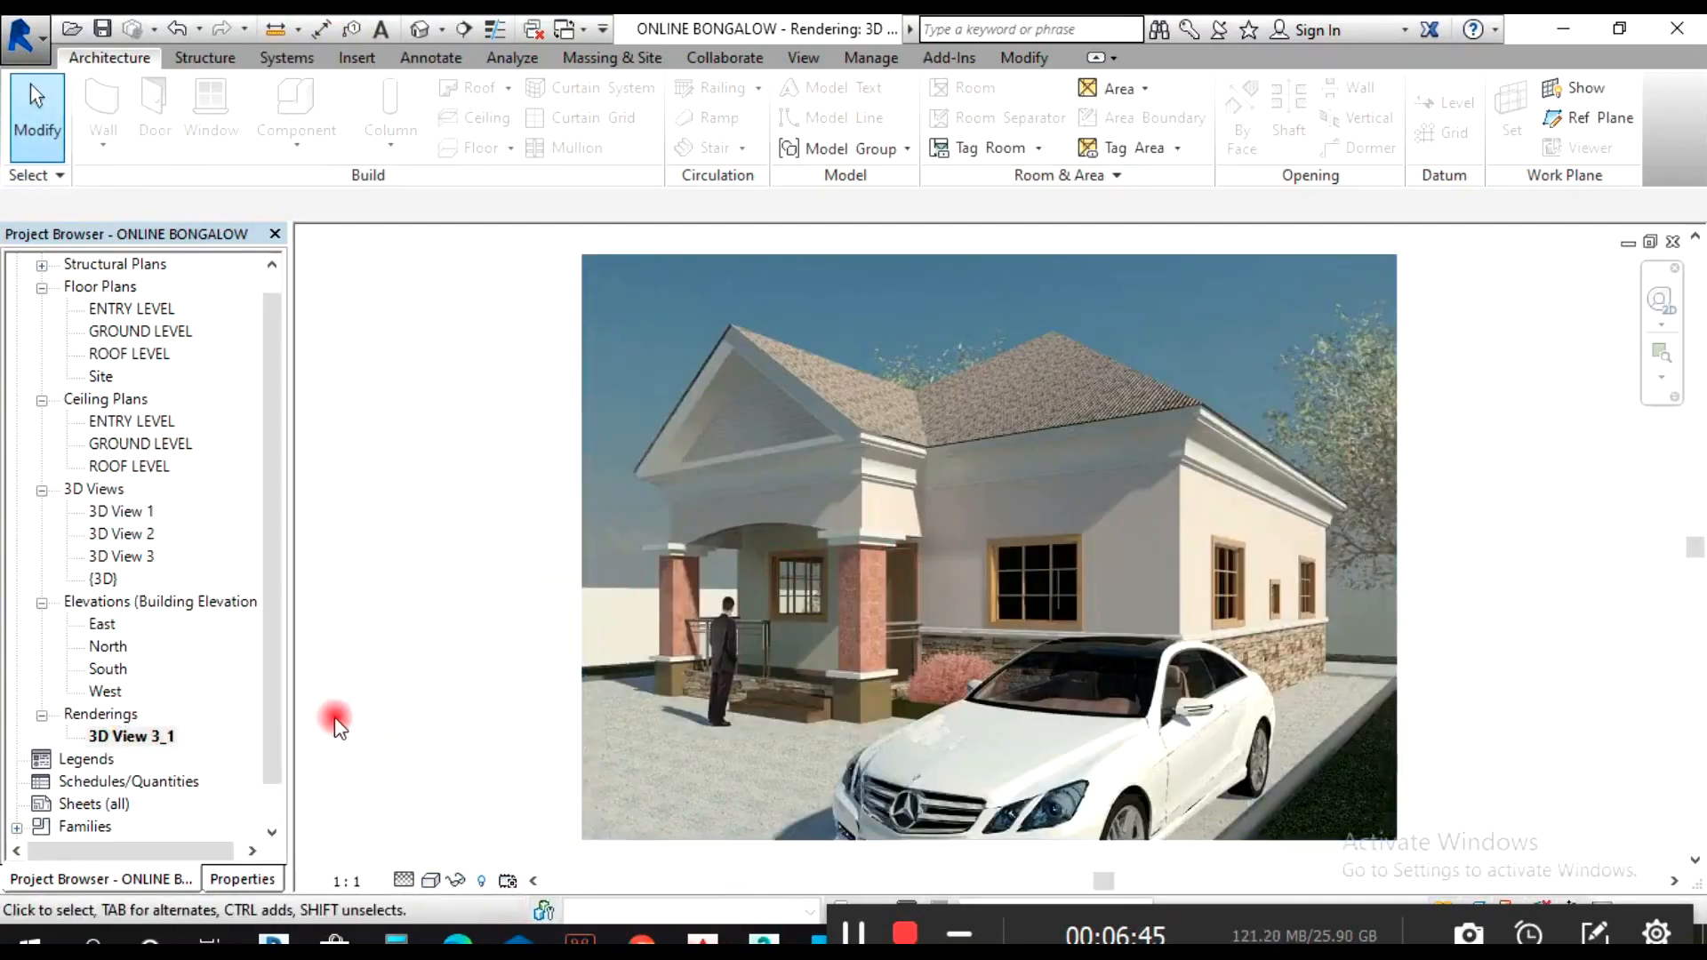
click(769, 574)
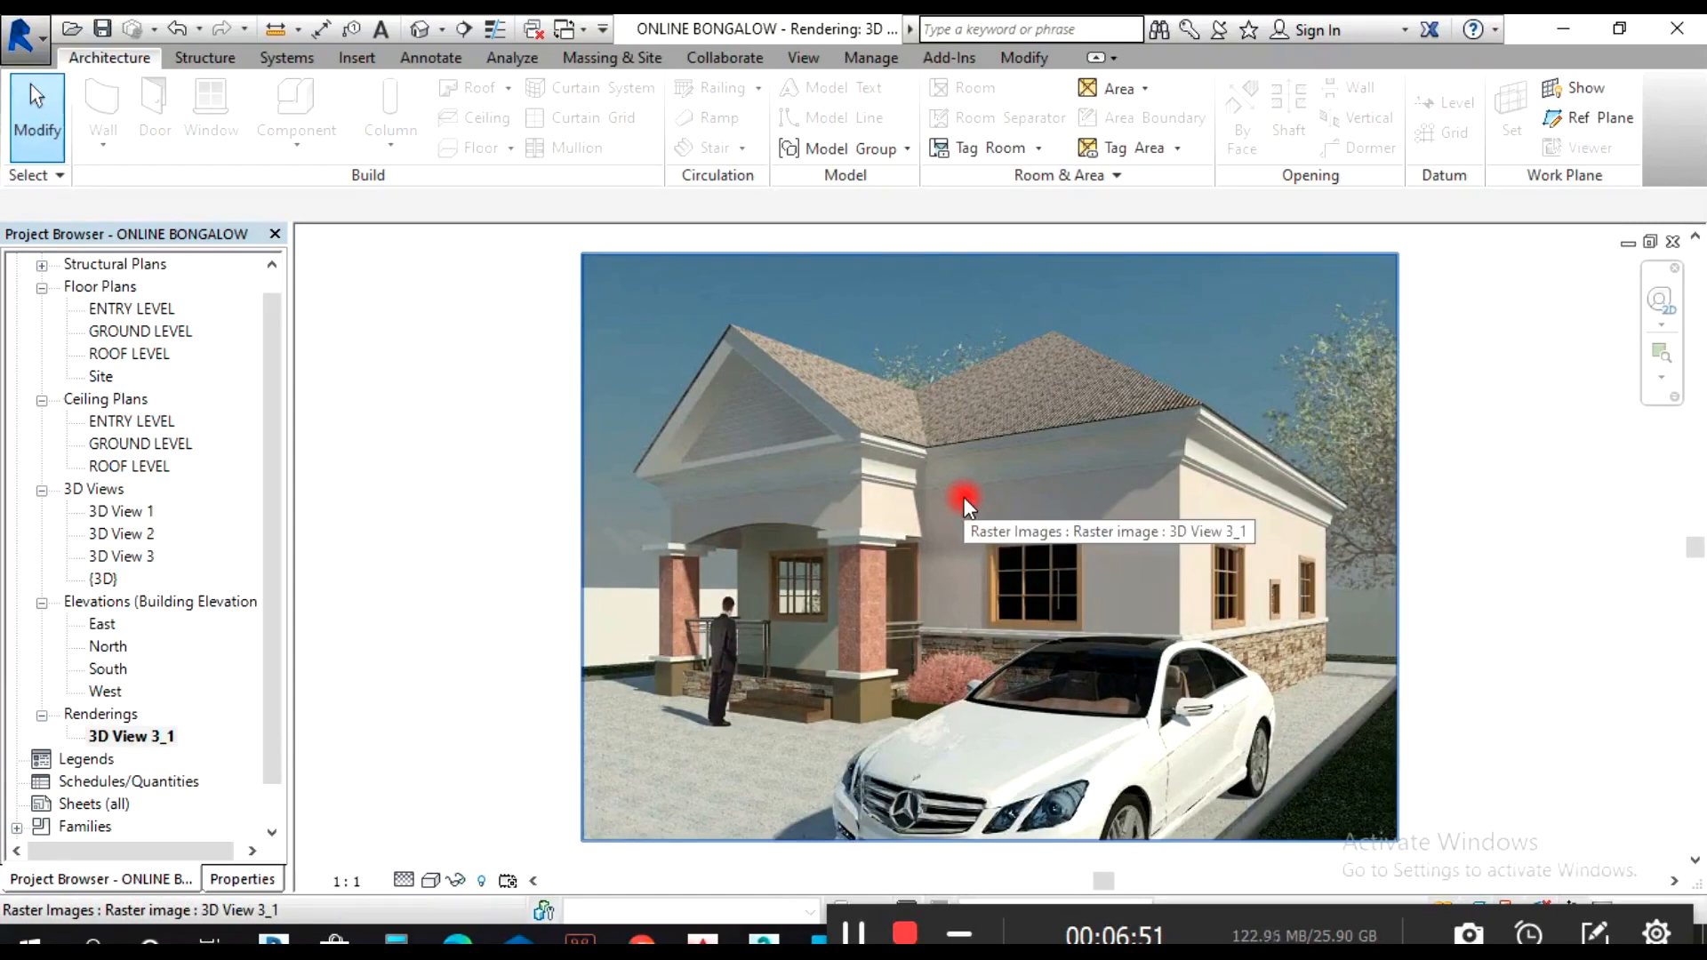
click(1080, 498)
scroll(951, 518, down, 2)
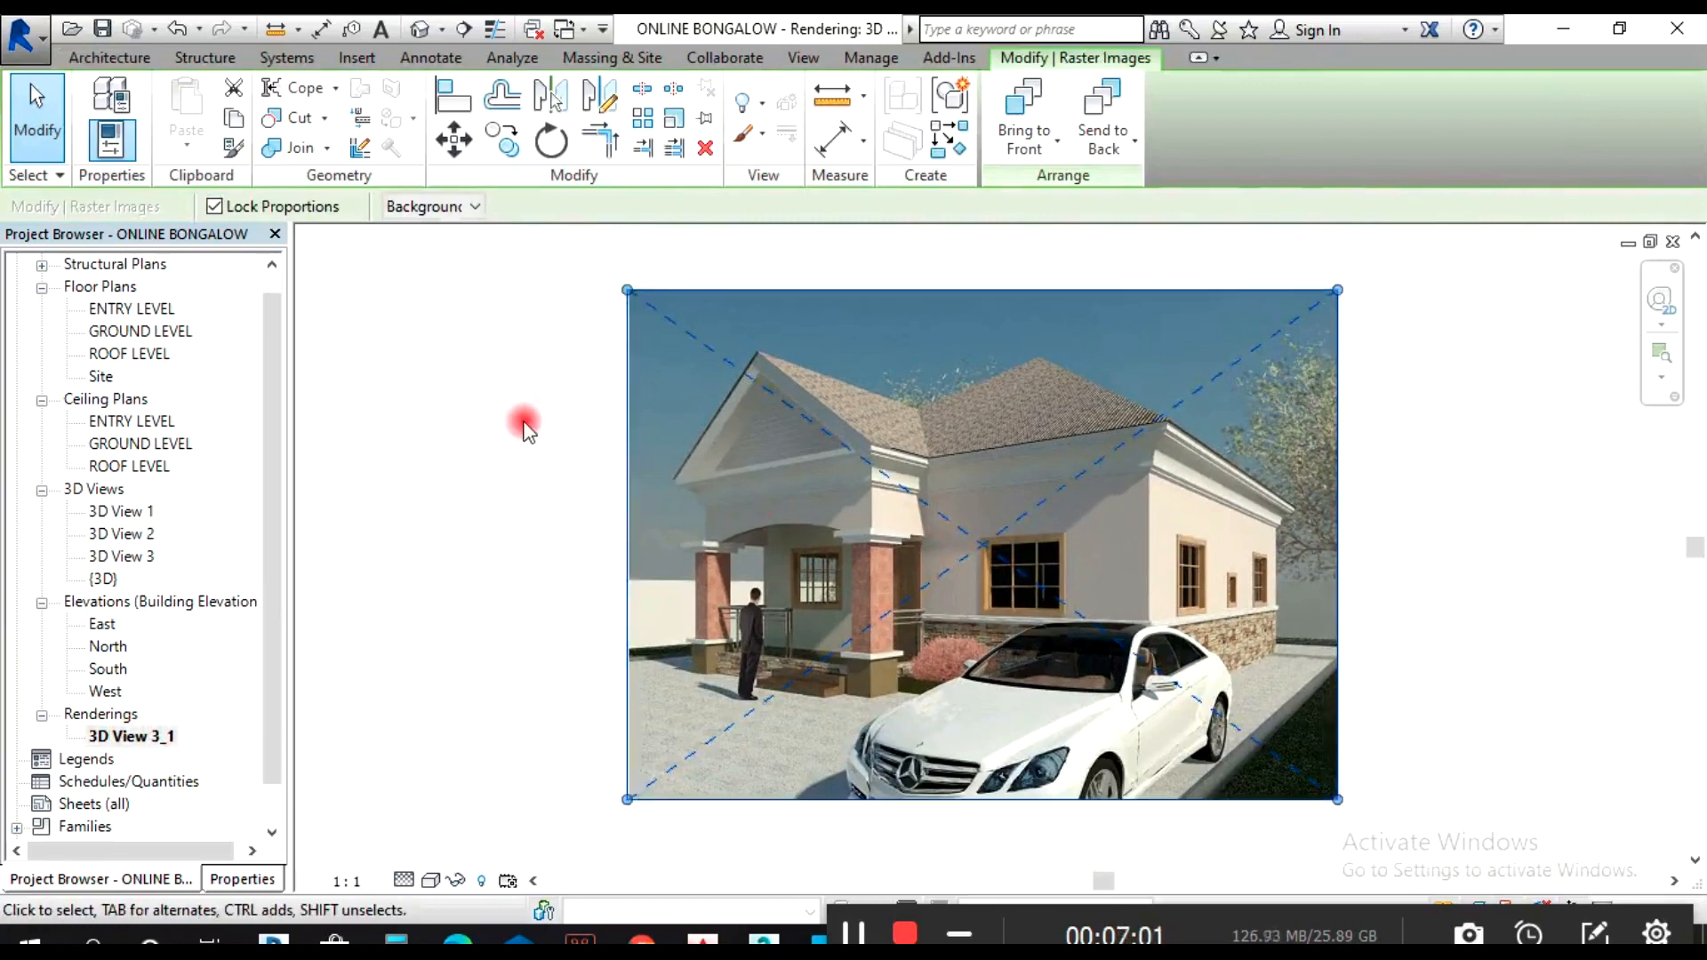
click(574, 430)
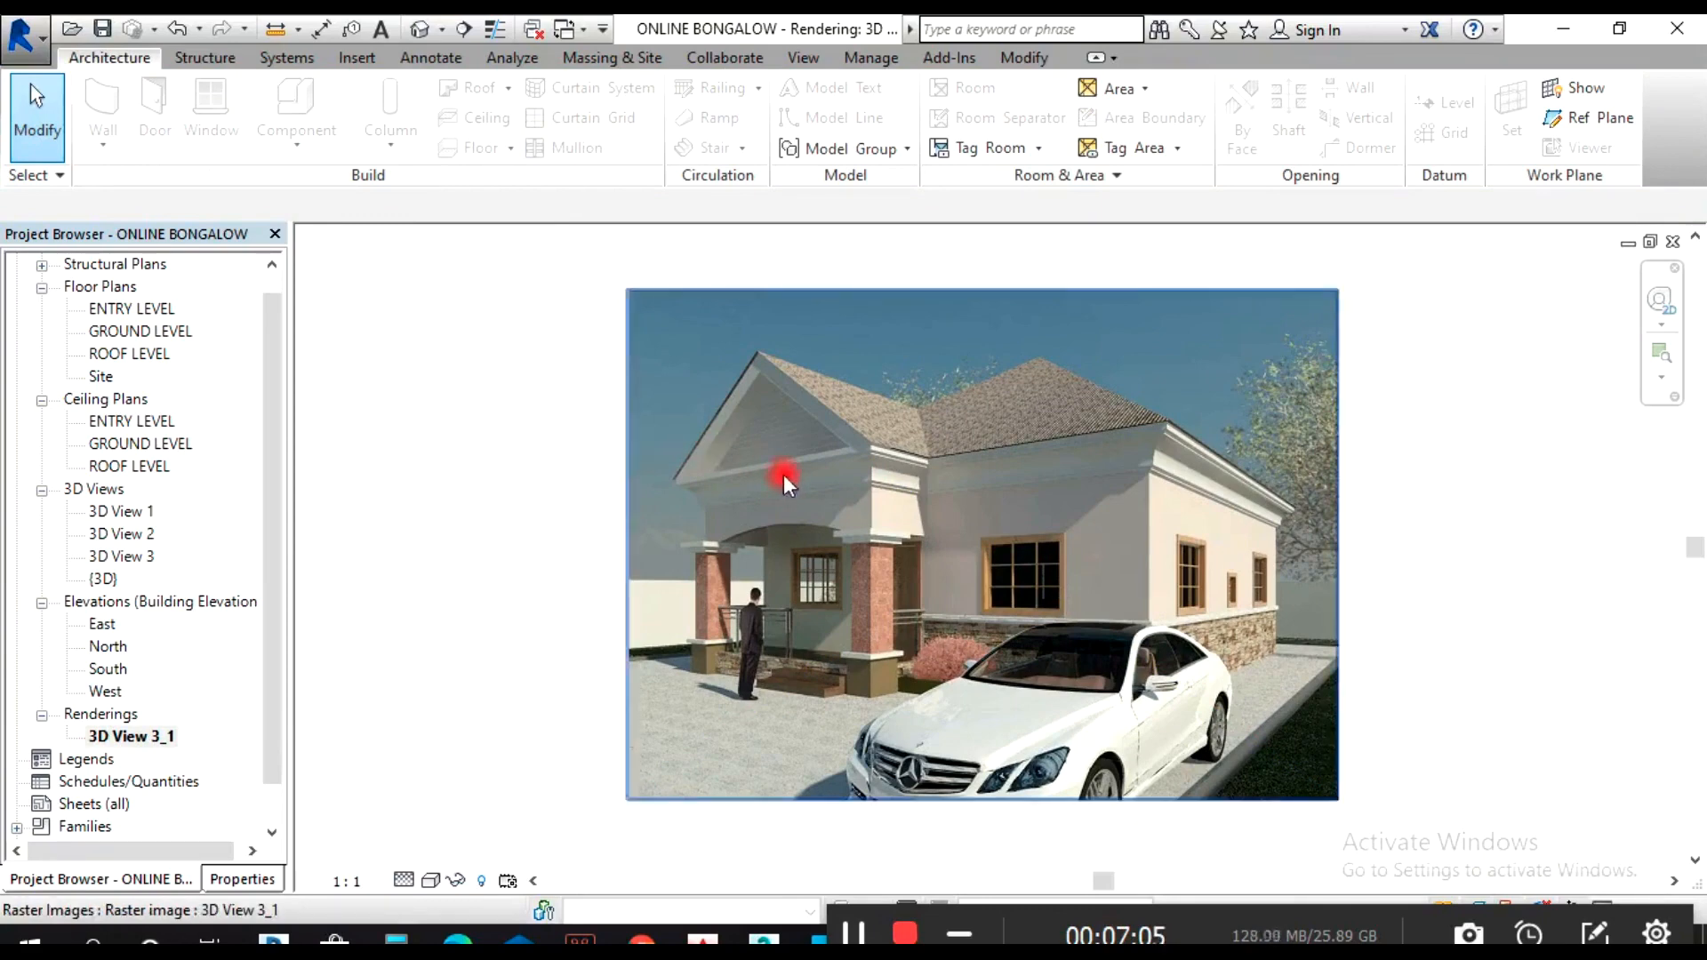
click(863, 499)
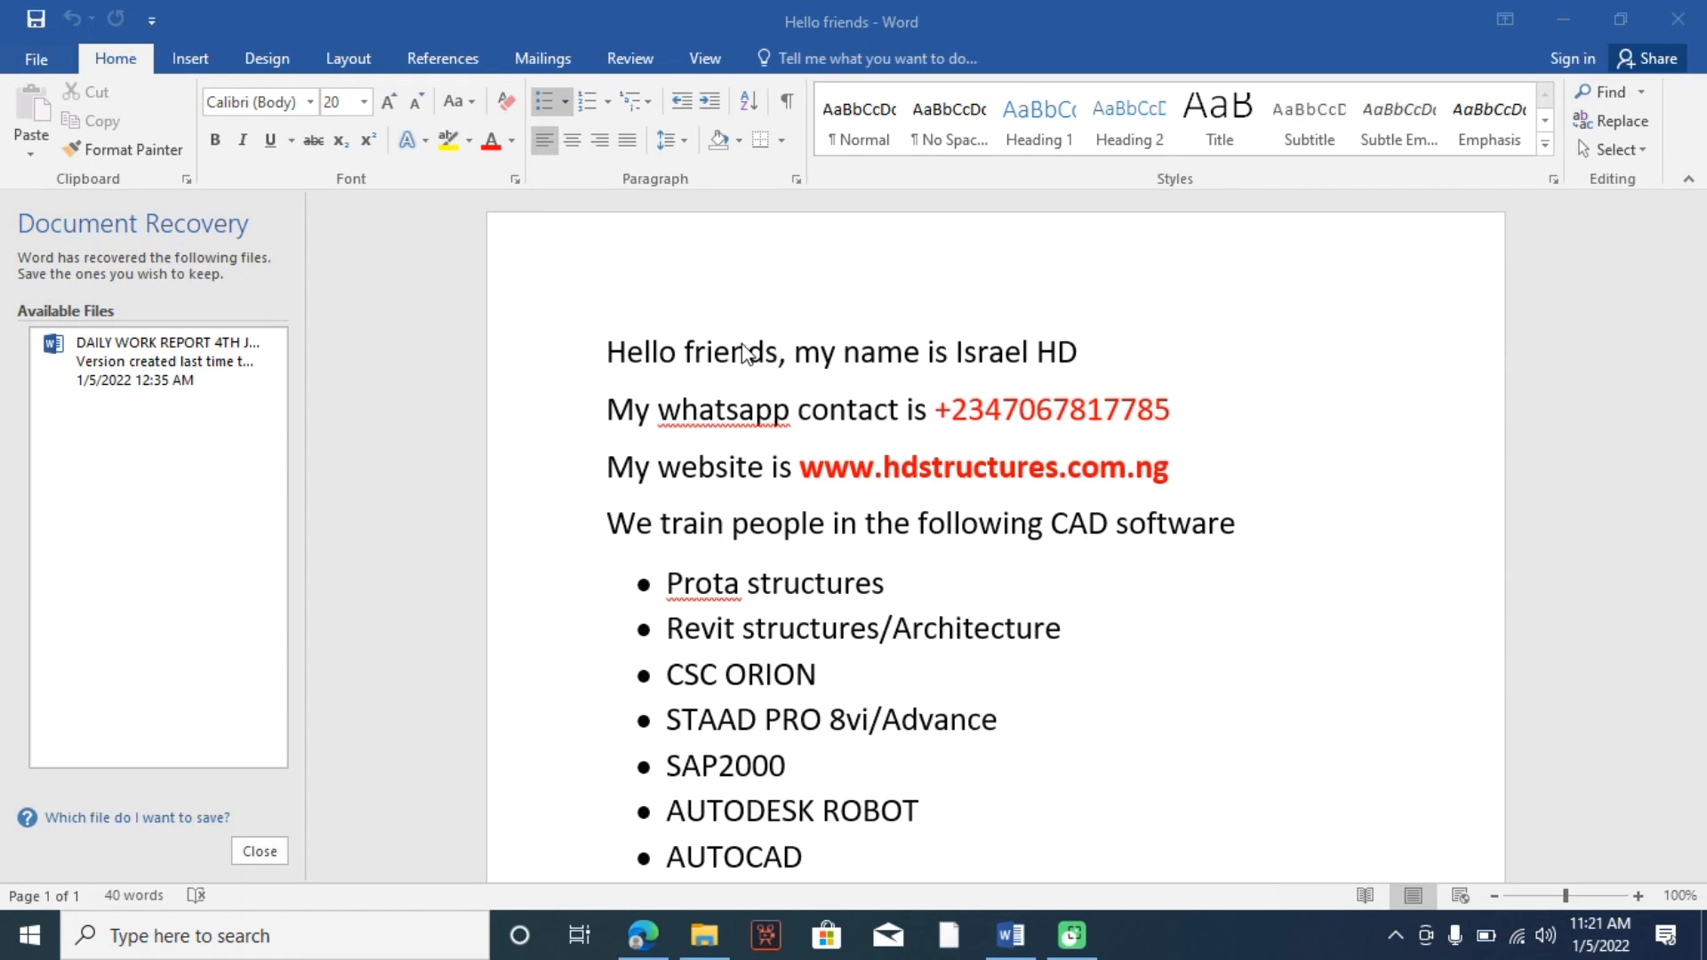
scroll(825, 418, down, 3)
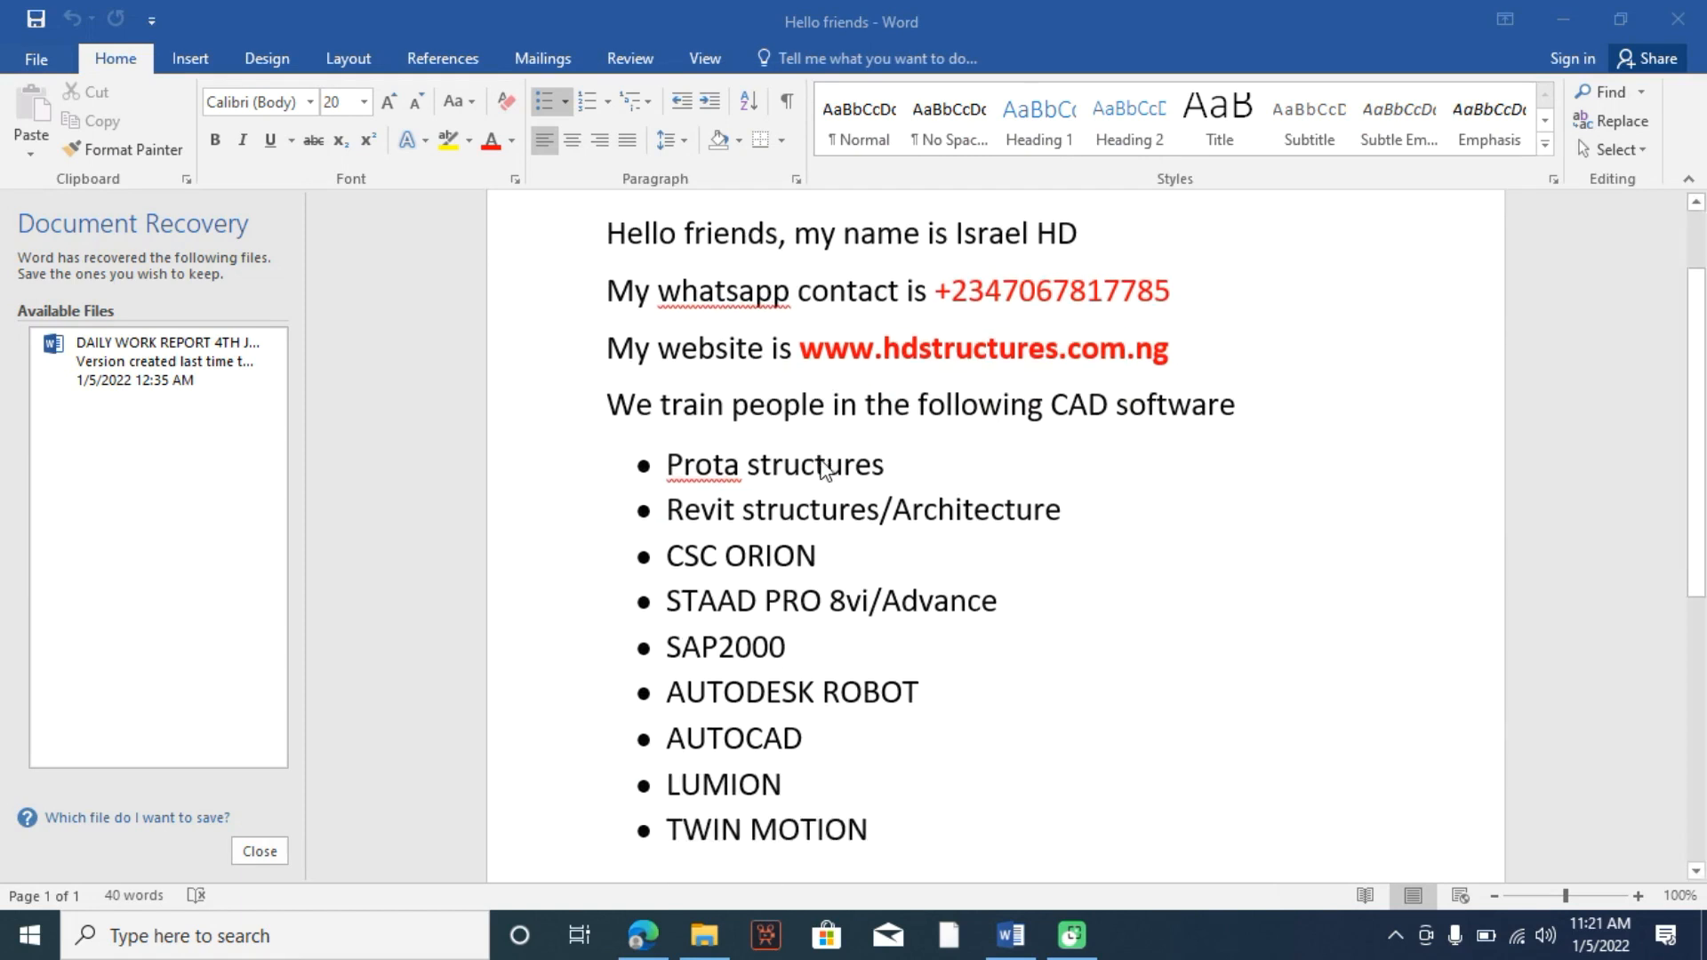
scroll(840, 773, up, 2)
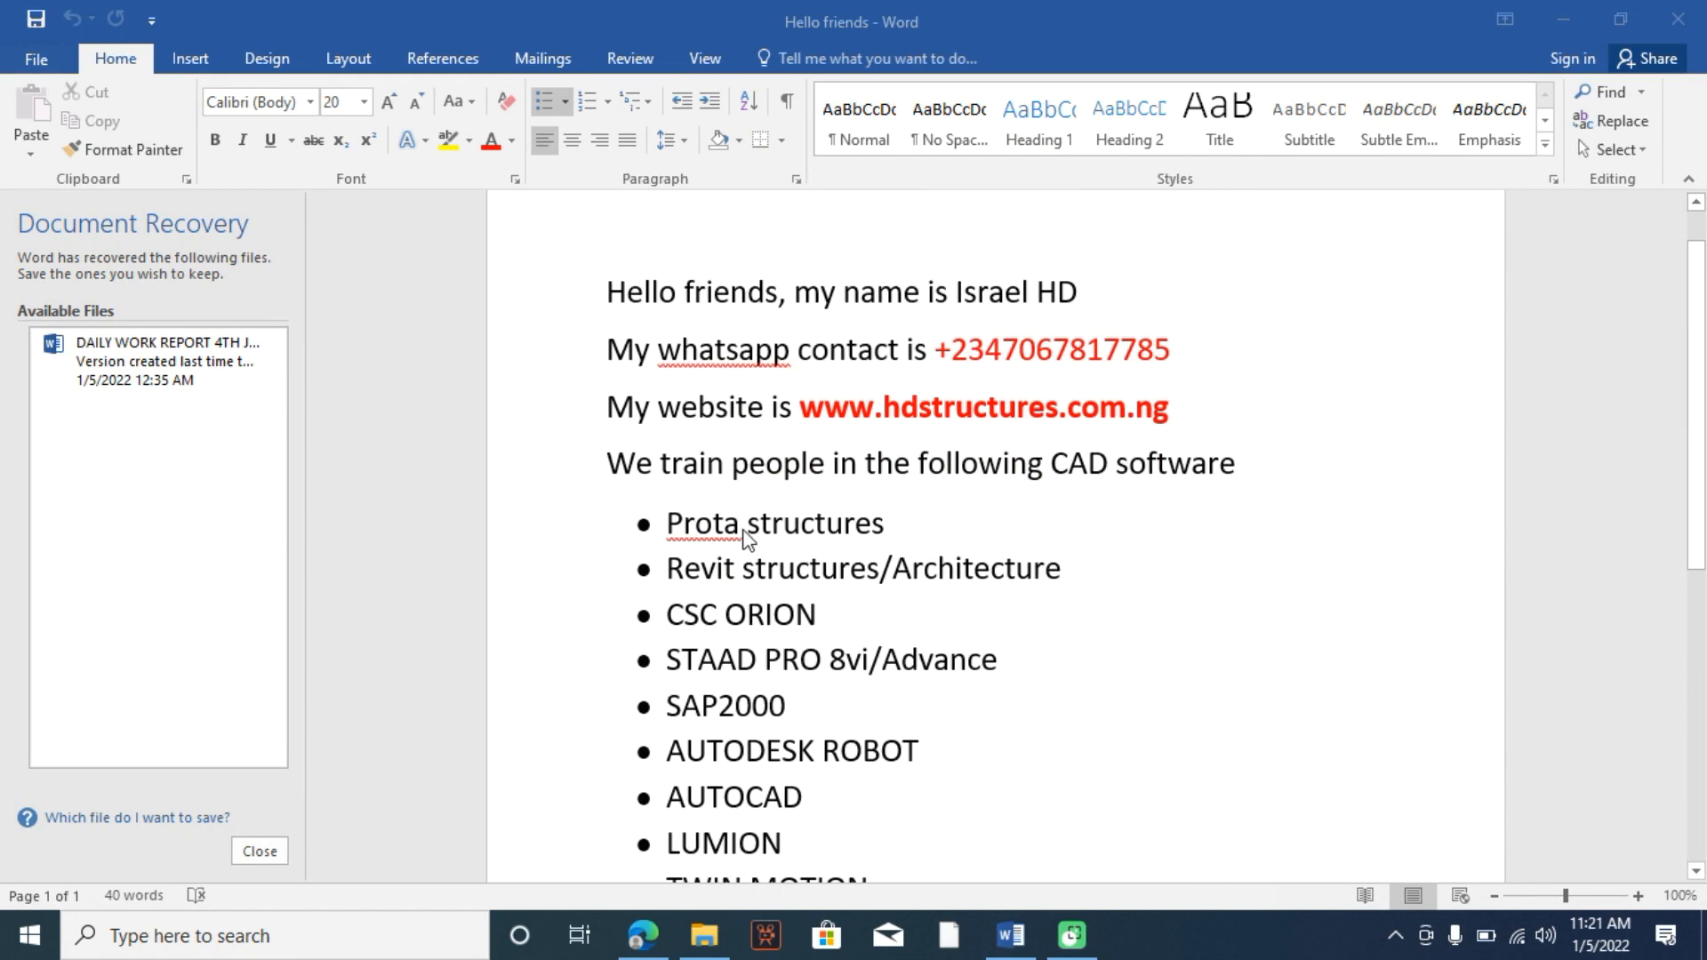
scroll(747, 538, down, 3)
scroll(783, 667, up, 3)
scroll(701, 326, down, 1)
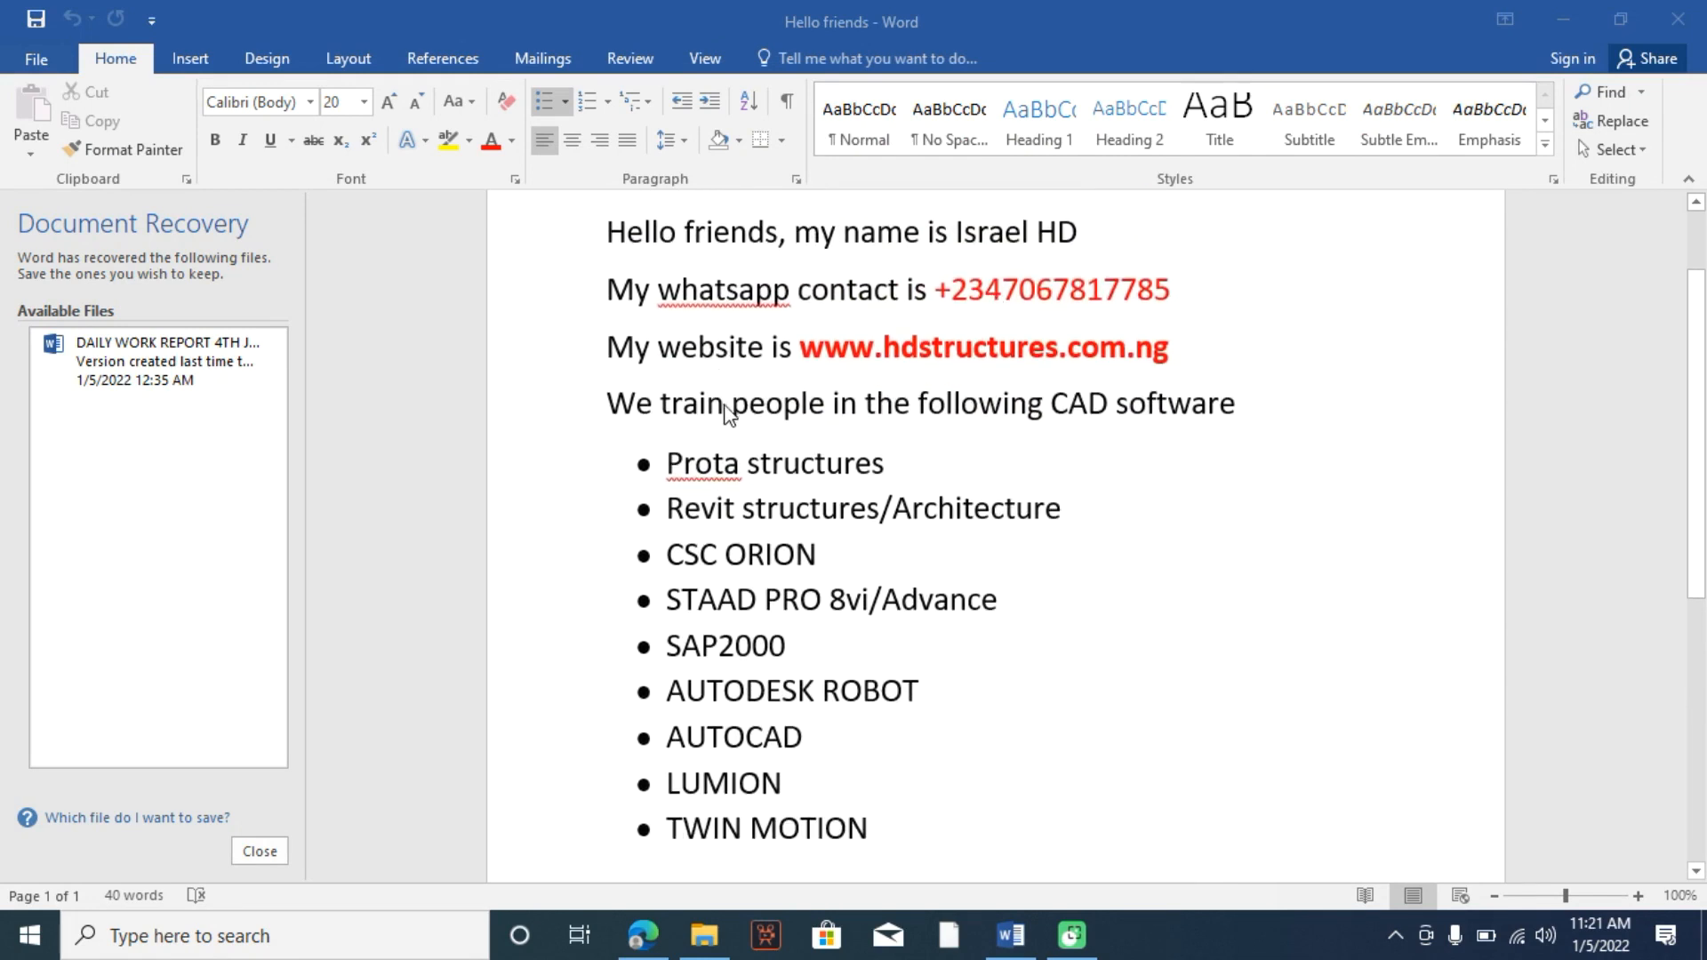
scroll(729, 366, down, 1)
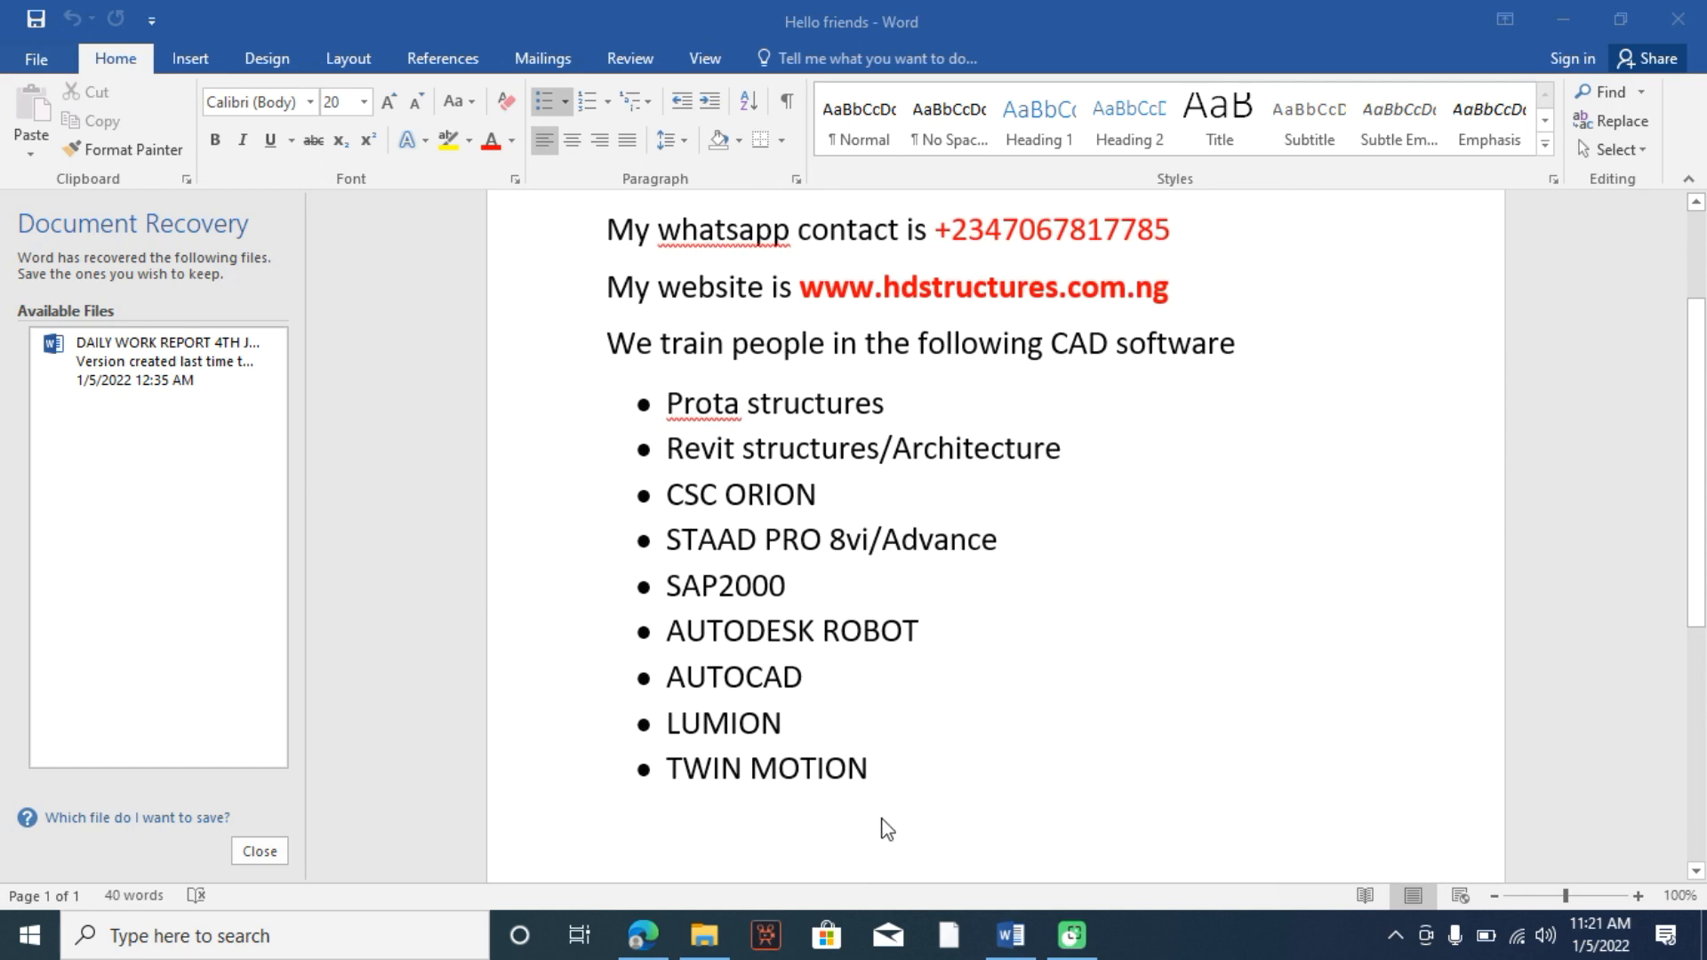
scroll(840, 768, up, 1)
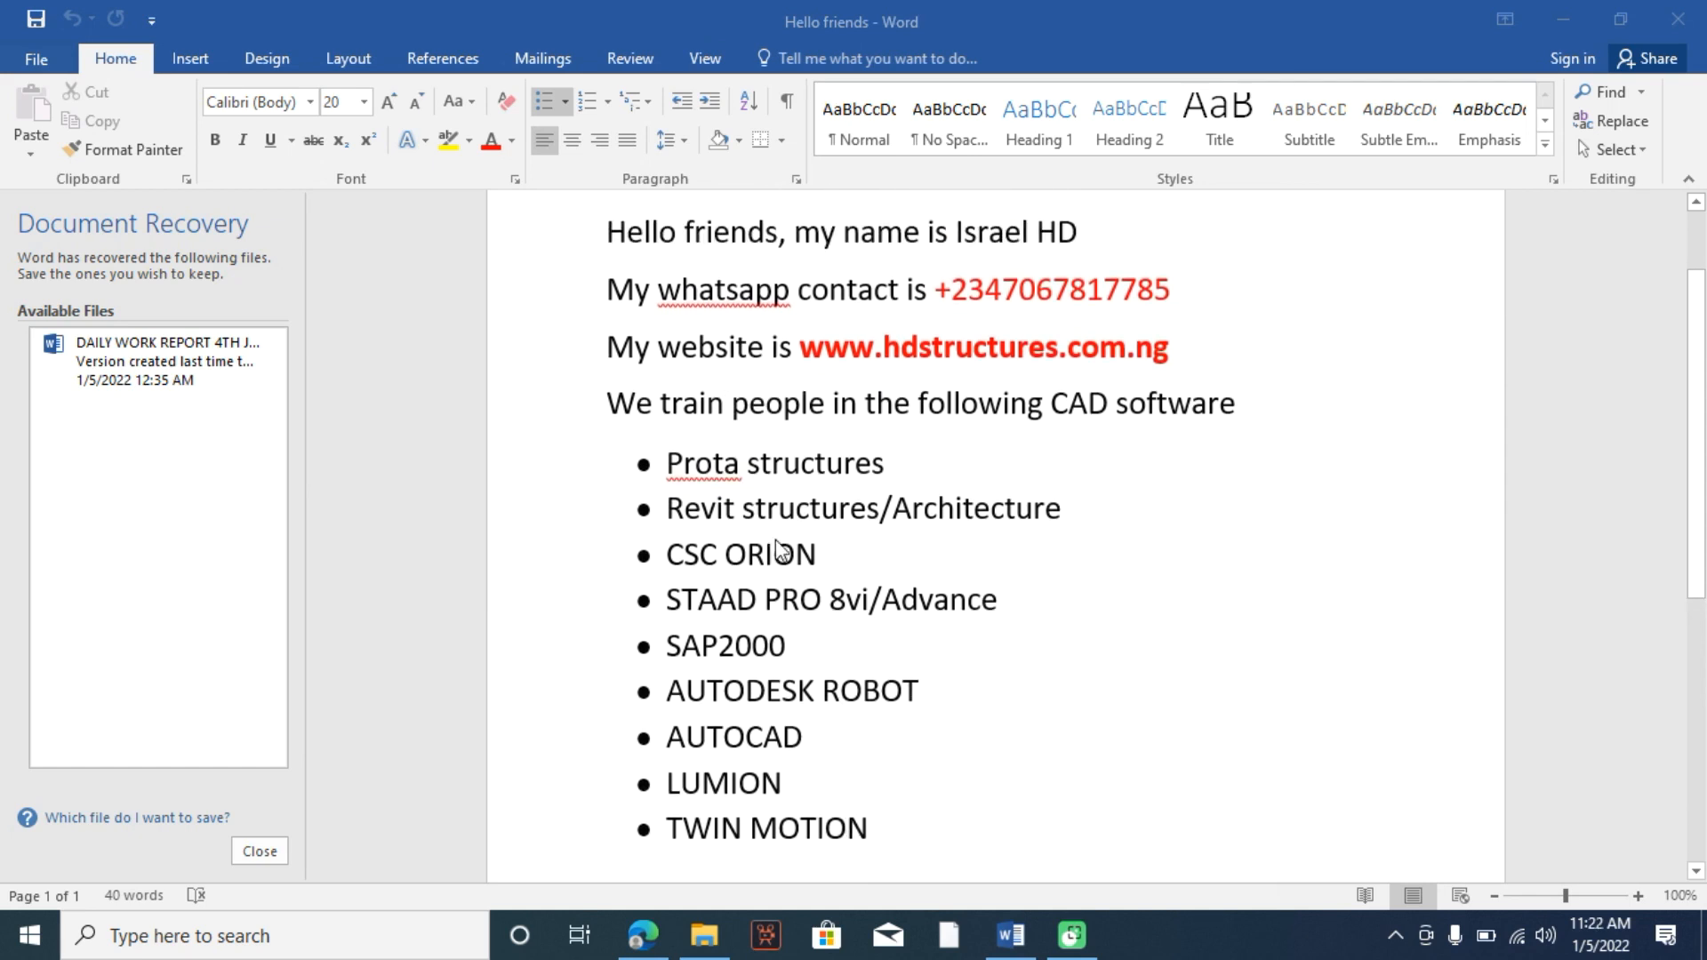
- Switch from the Word document to Edge and look over the service sections offered on the hdstructures.com.ng home page
scroll(736, 296, up, 1)
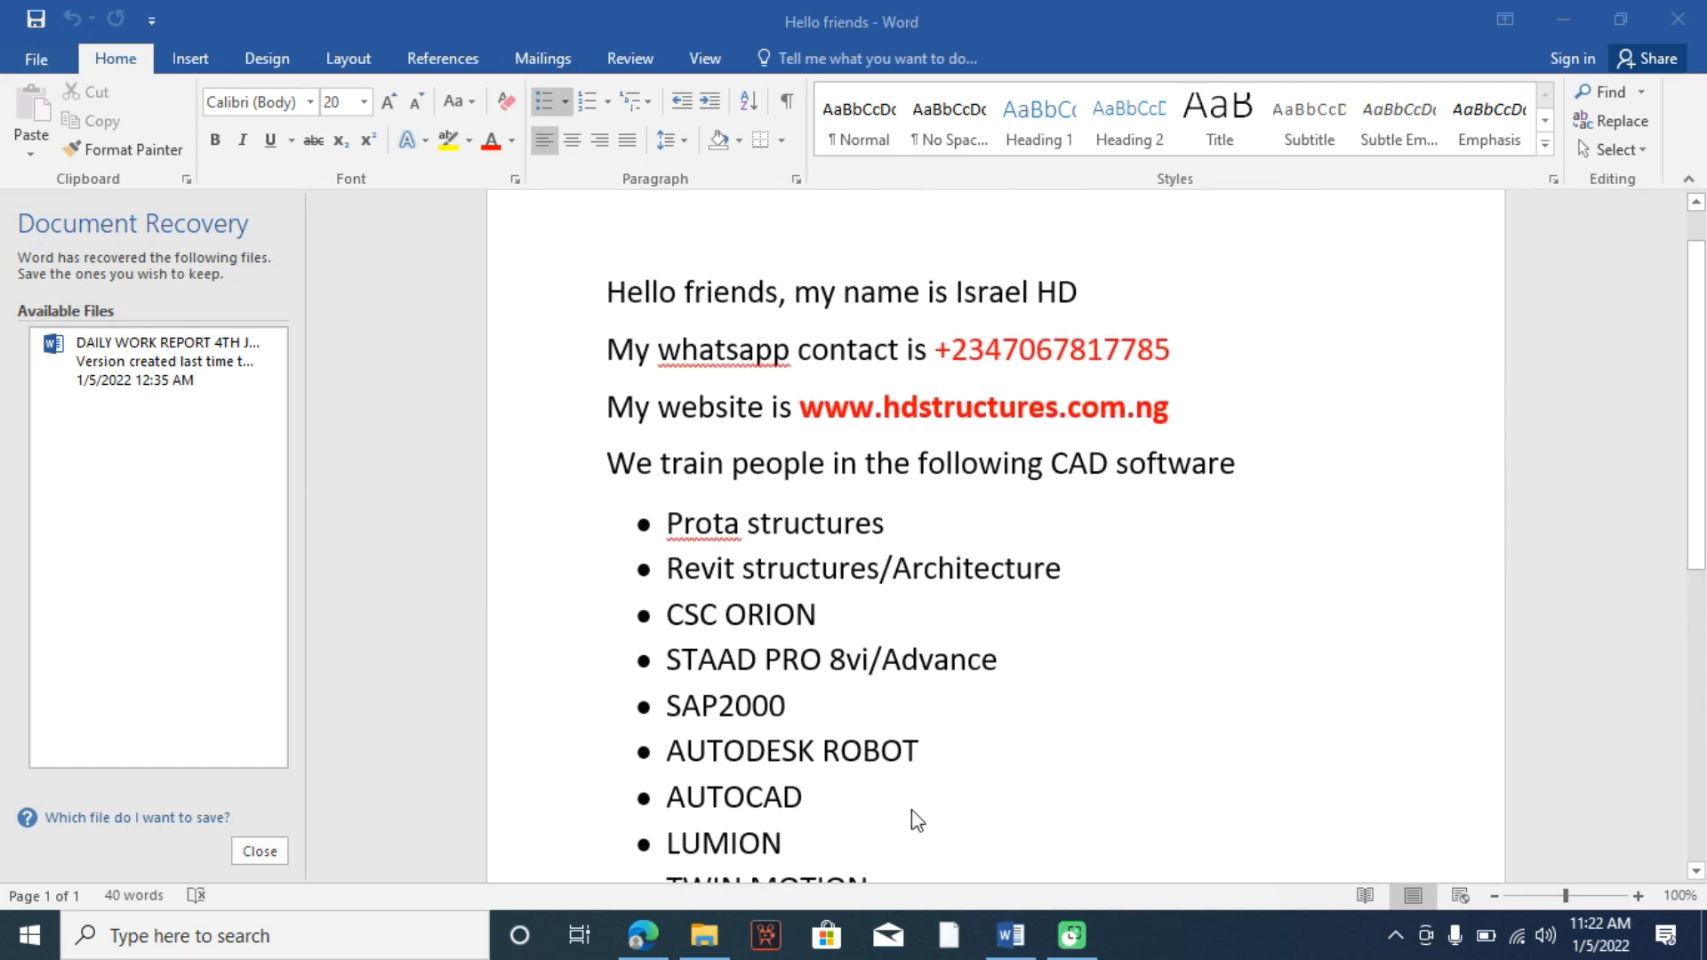
click(643, 936)
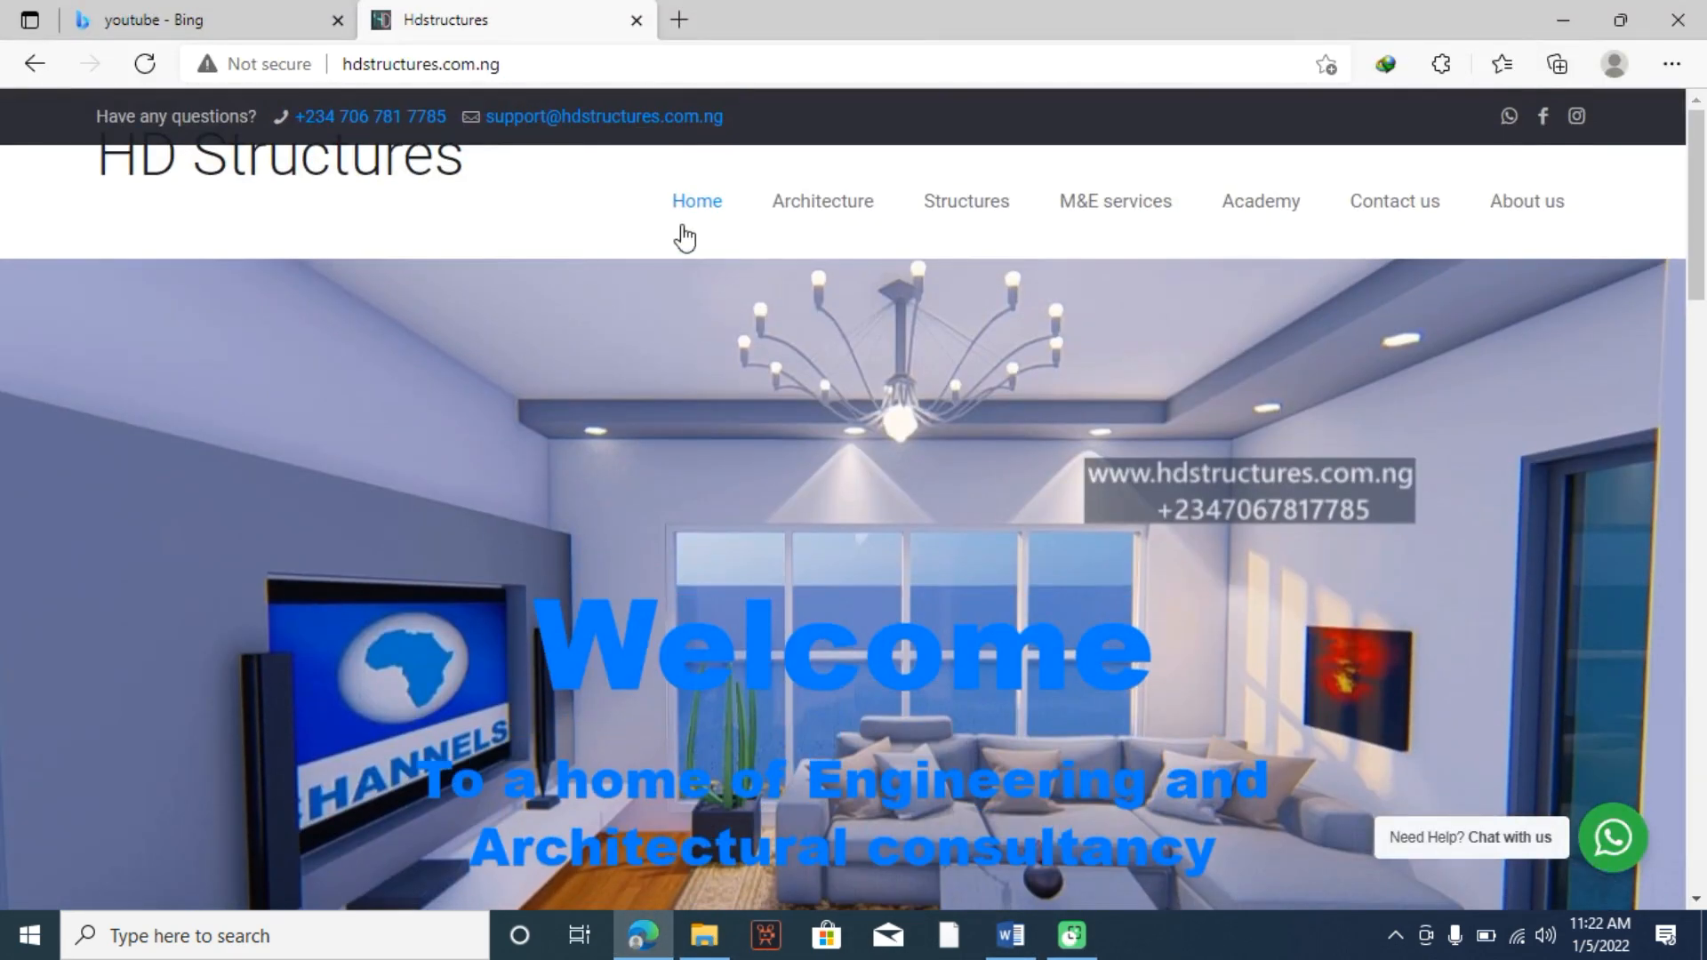
mouse_move(813, 223)
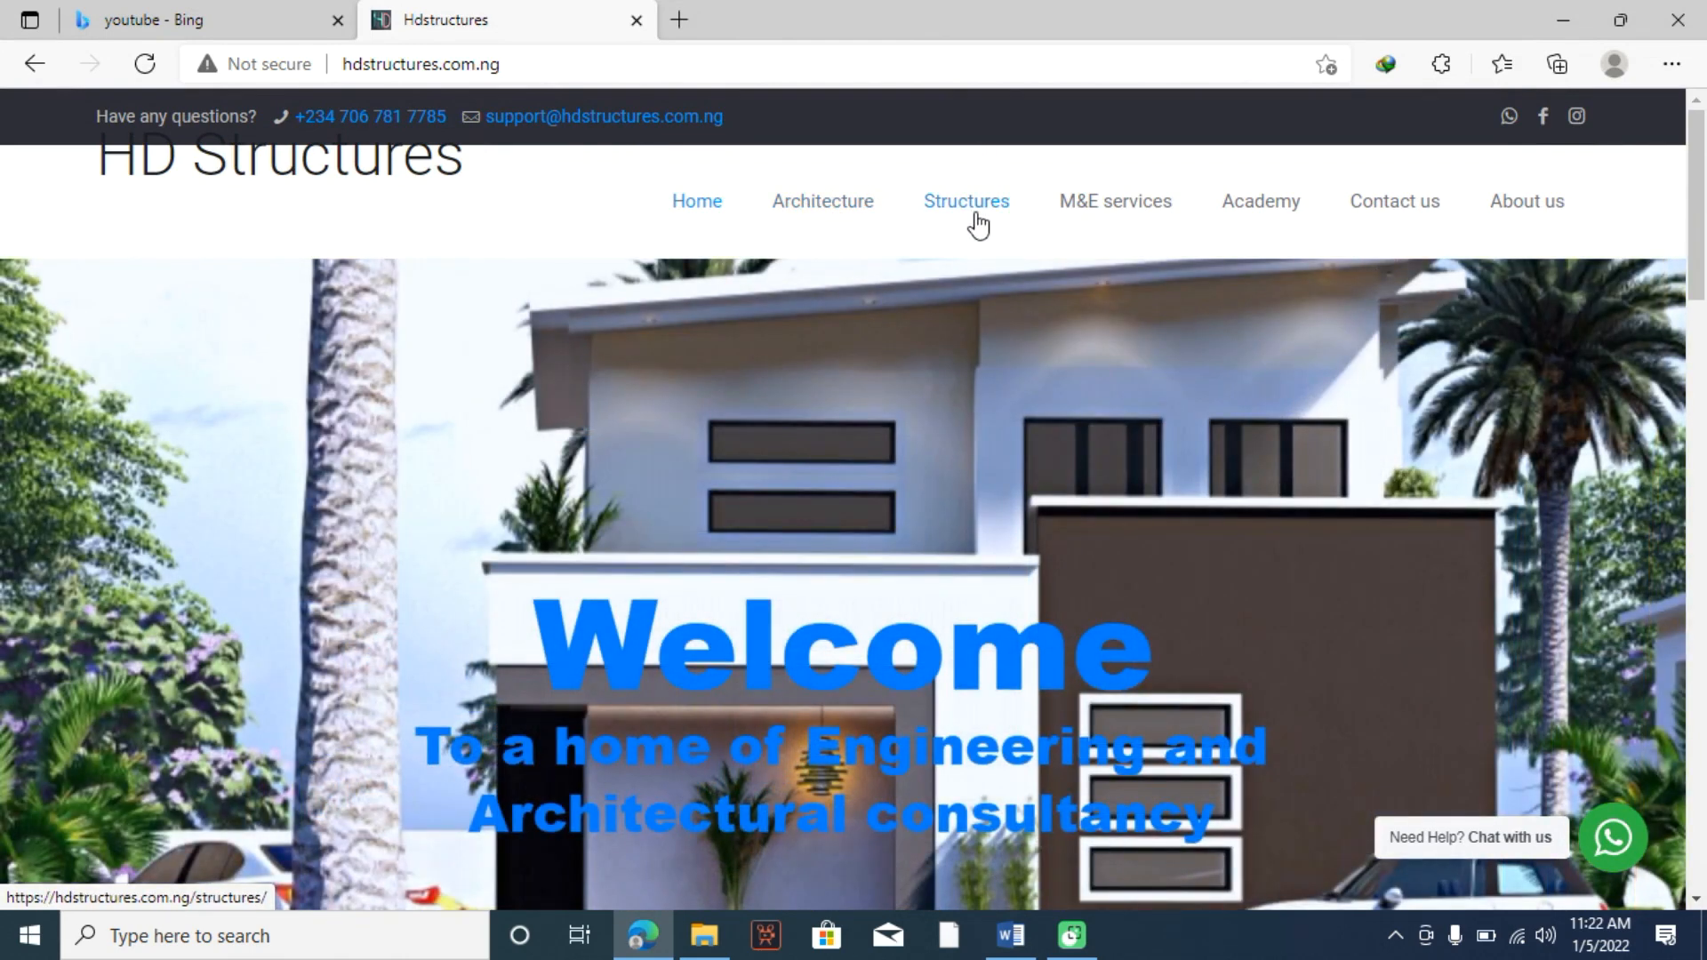
mouse_move(1275, 228)
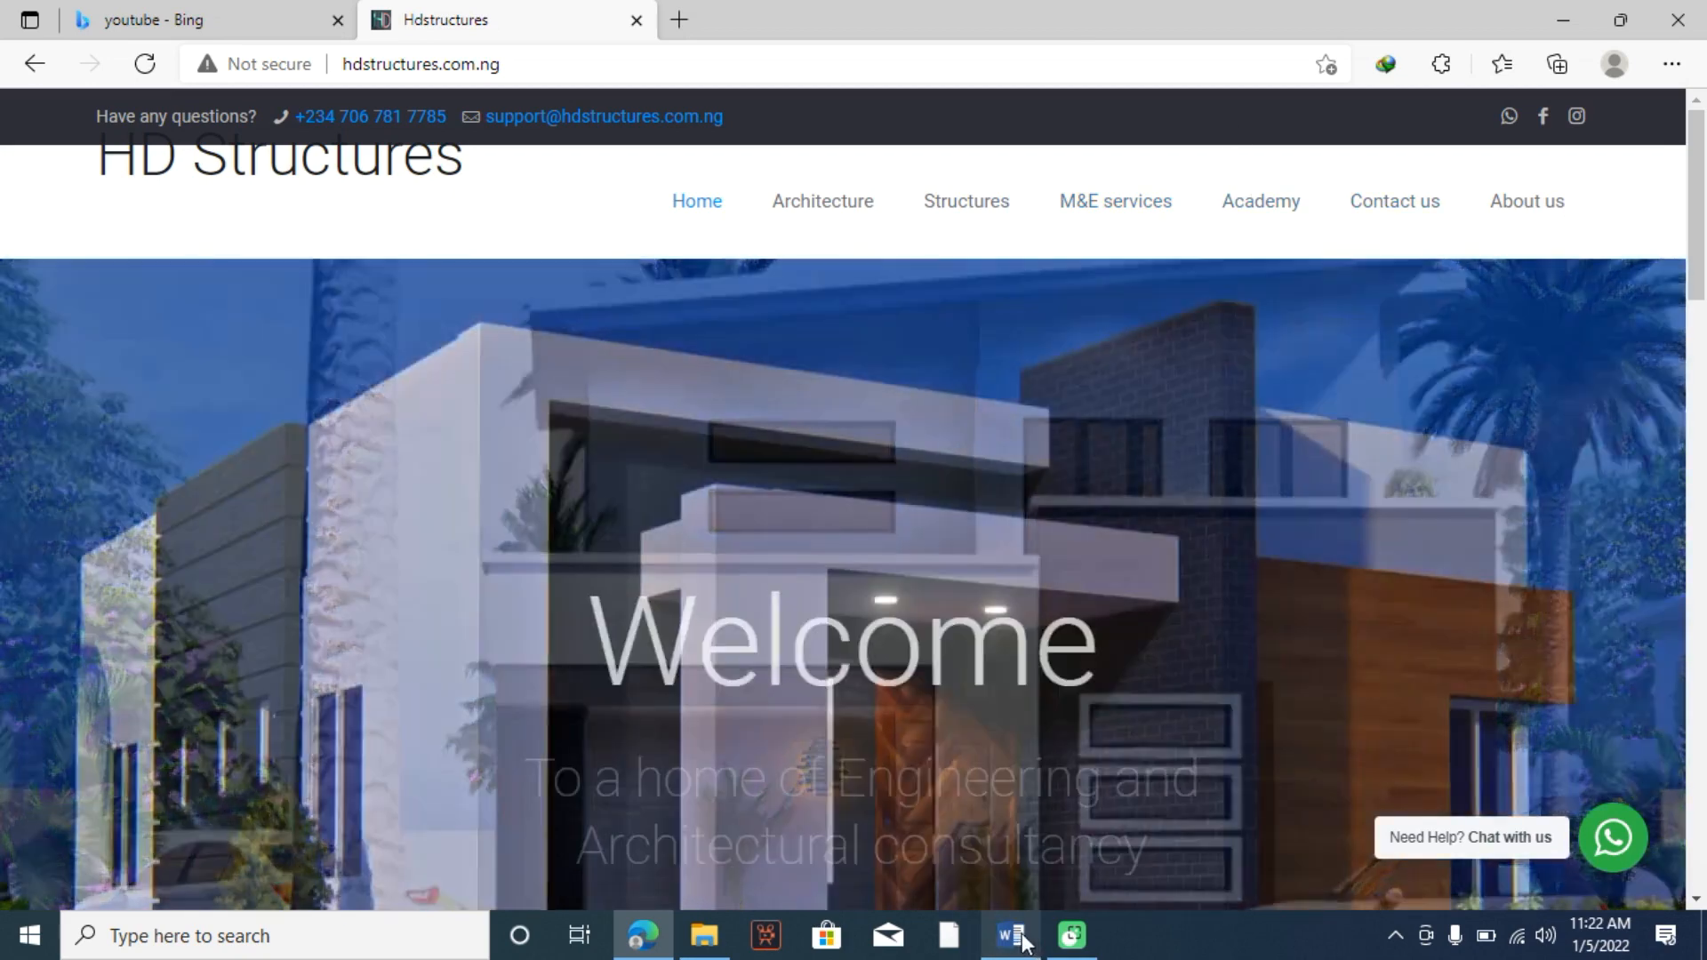
- Return to the Hello friends document in Word and review the contact details and the list of CAD software training
click(1015, 935)
scroll(723, 610, down, 1)
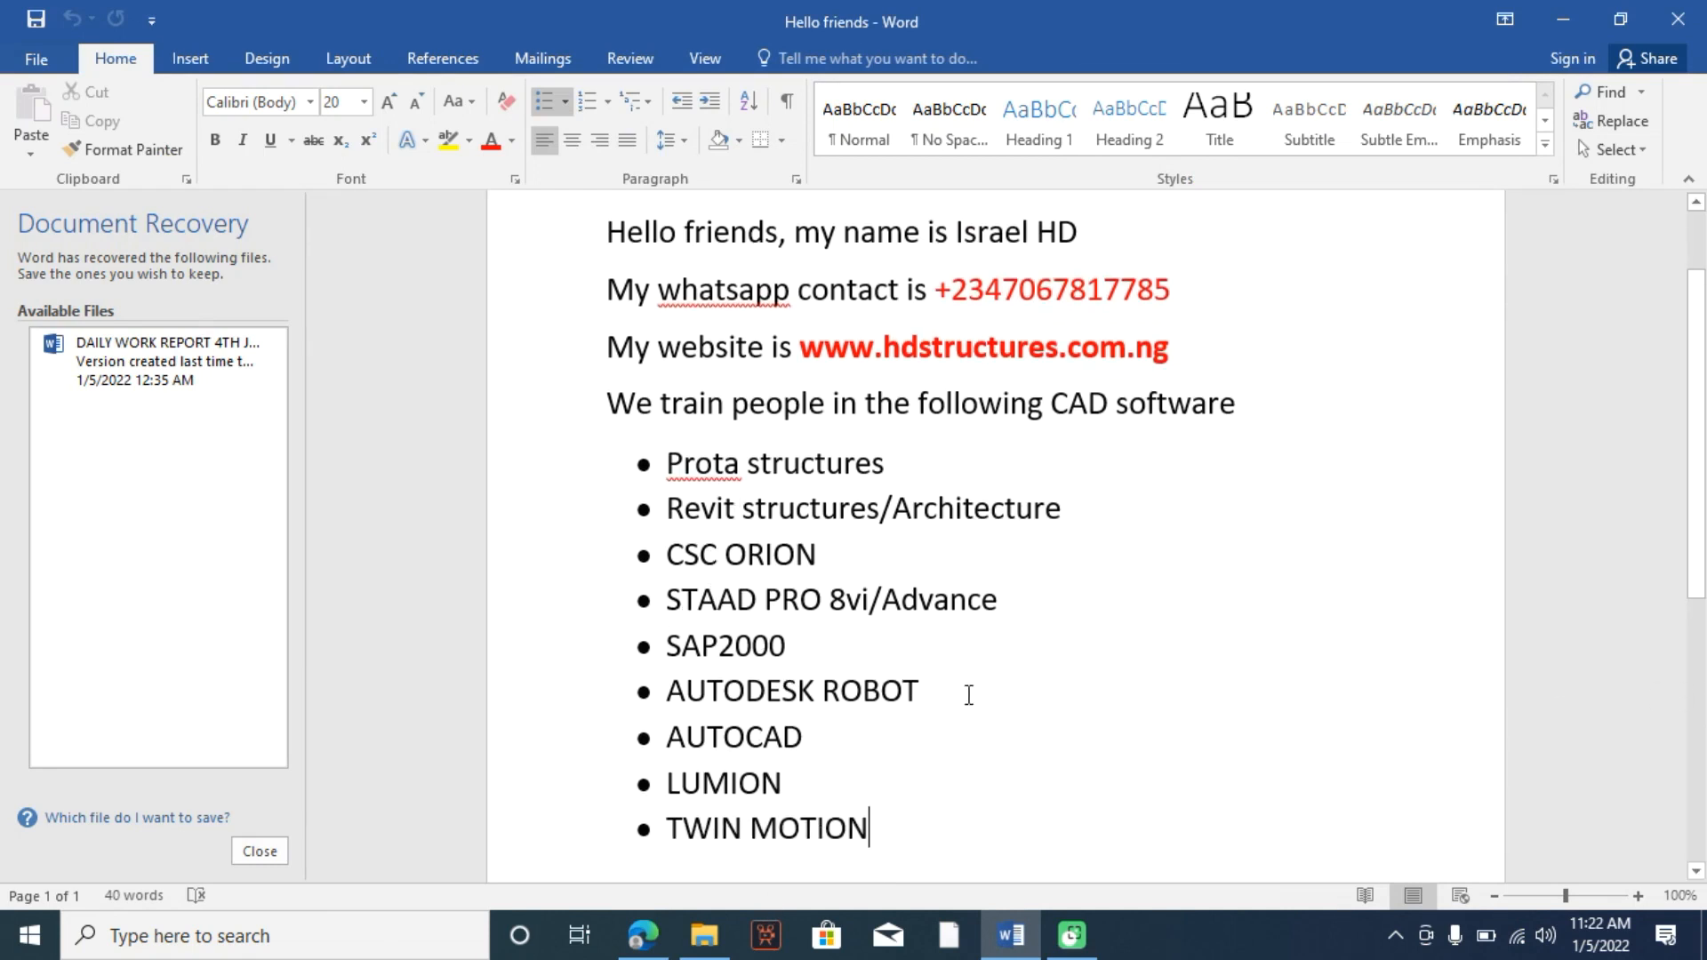
scroll(705, 515, up, 2)
scroll(783, 383, down, 2)
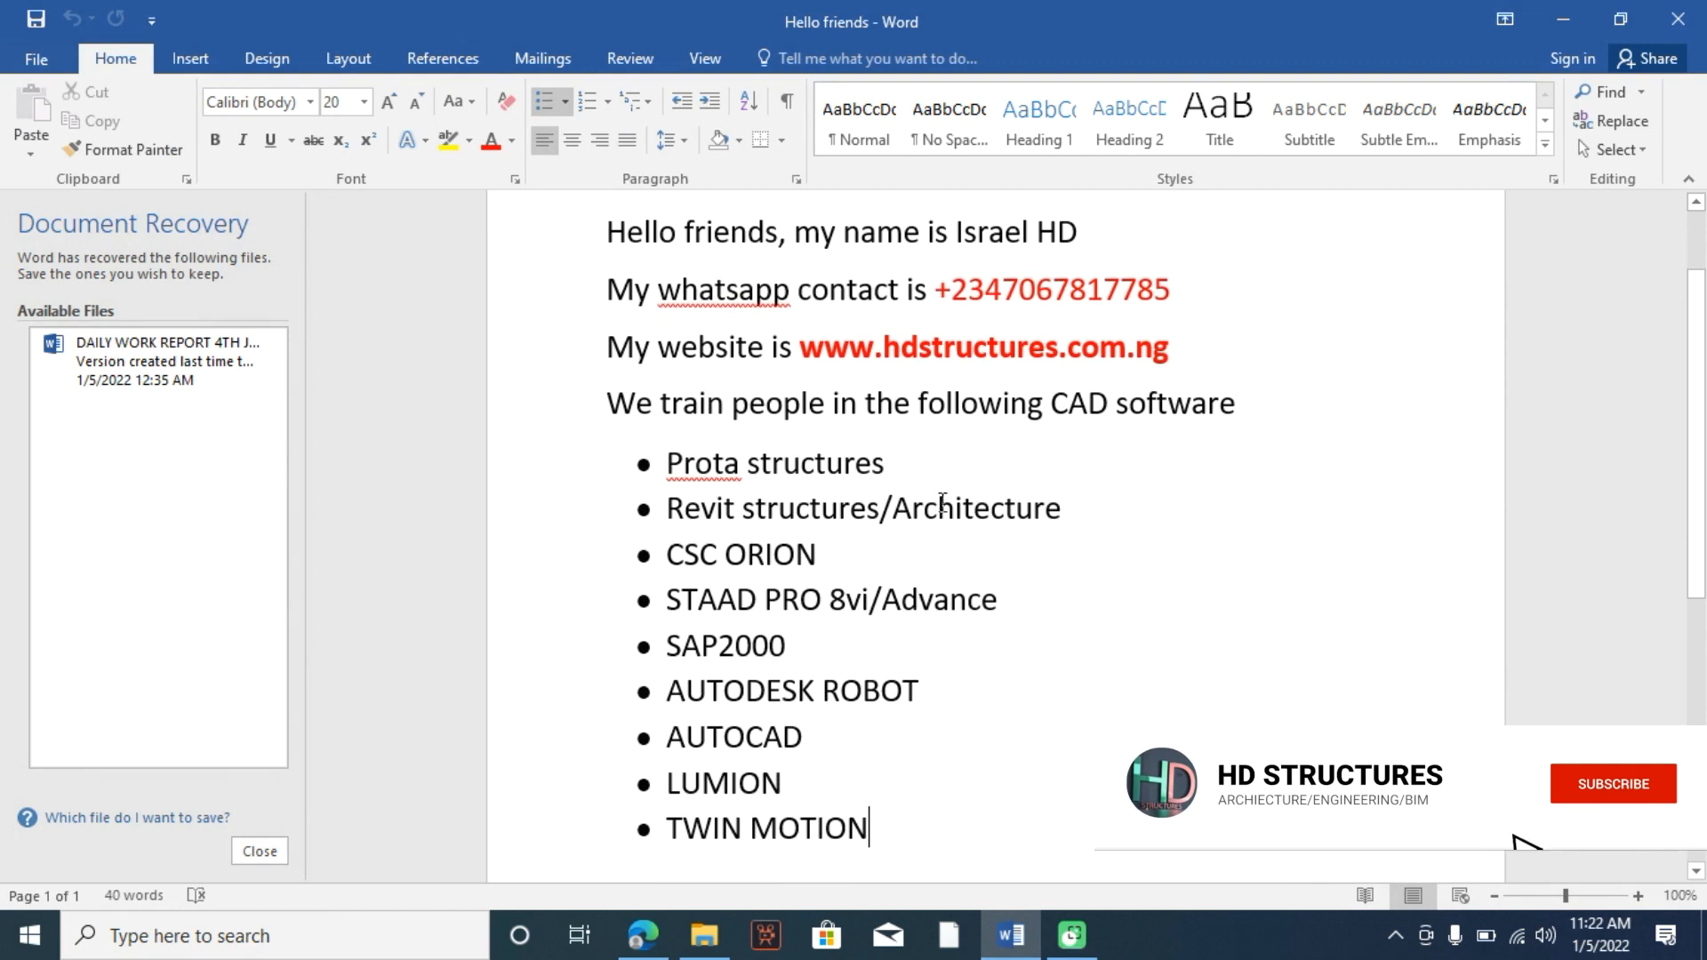
scroll(667, 583, down, 2)
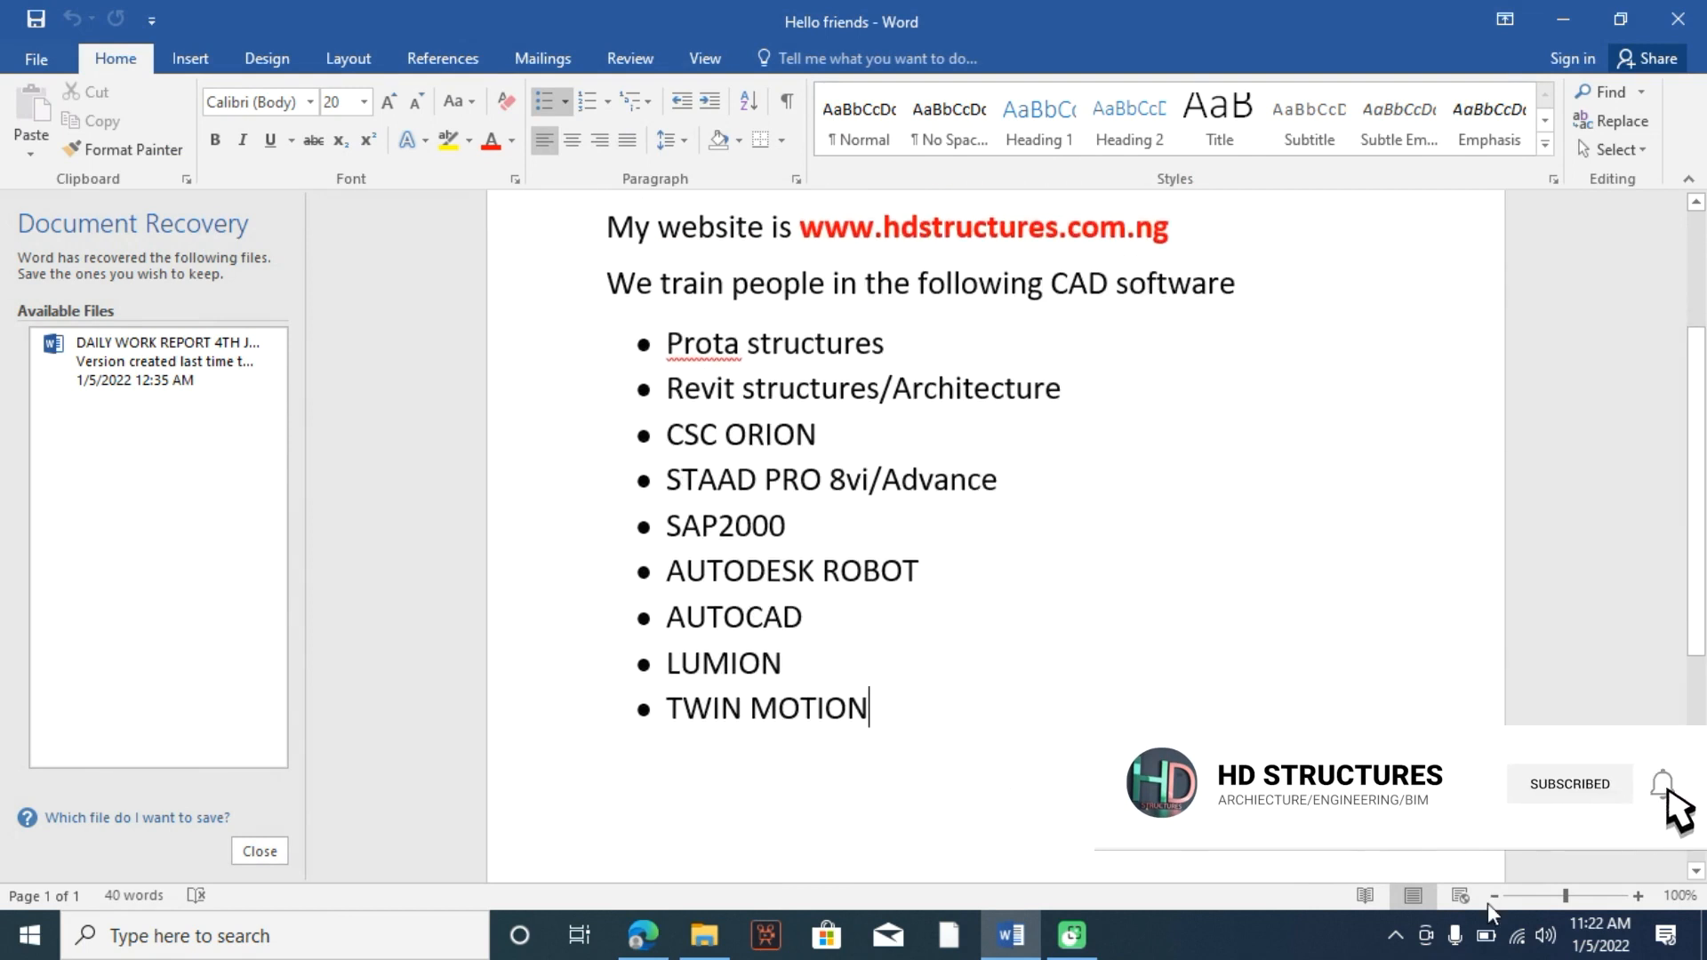